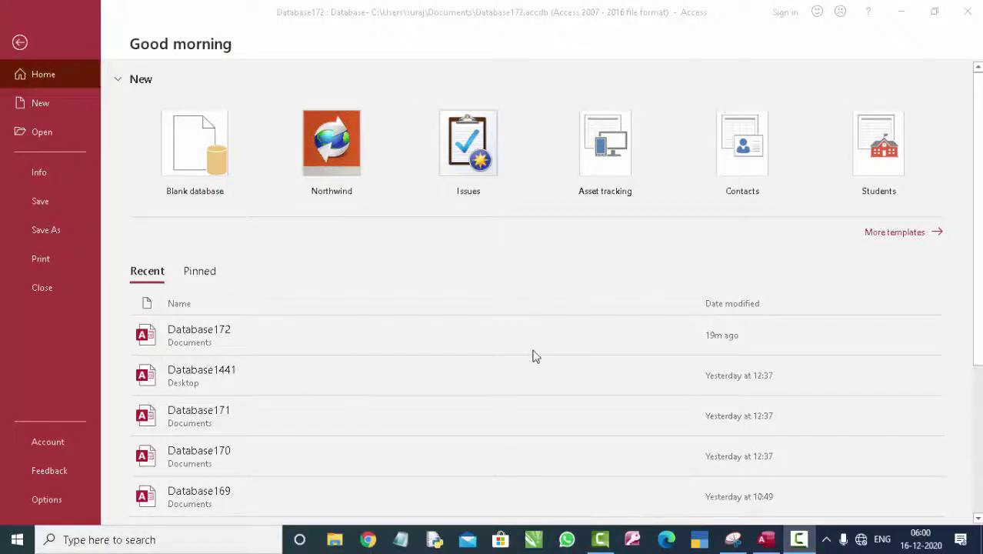
# Open Database172 from Recent with content enabled, and open the Table1 form.
pyautogui.click(210, 336)
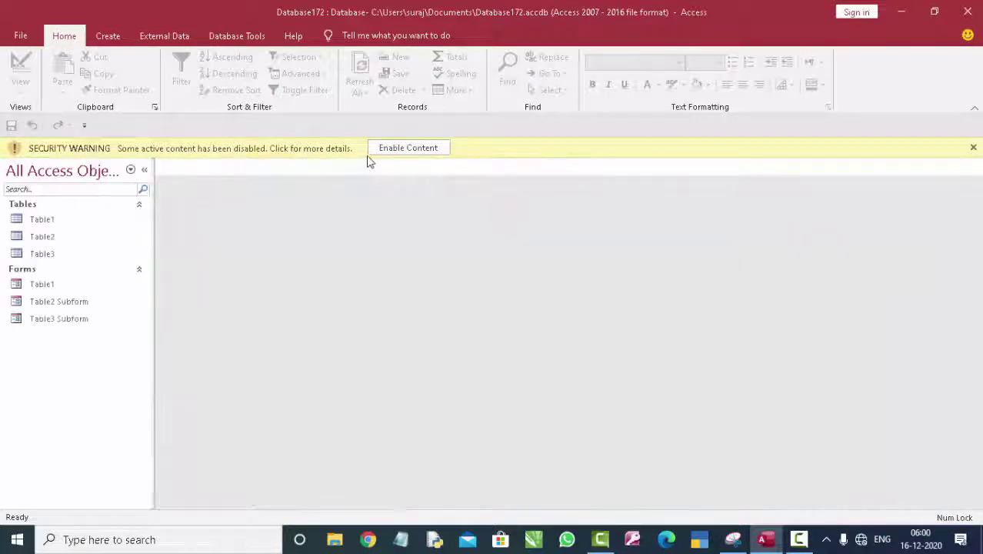
pyautogui.click(388, 148)
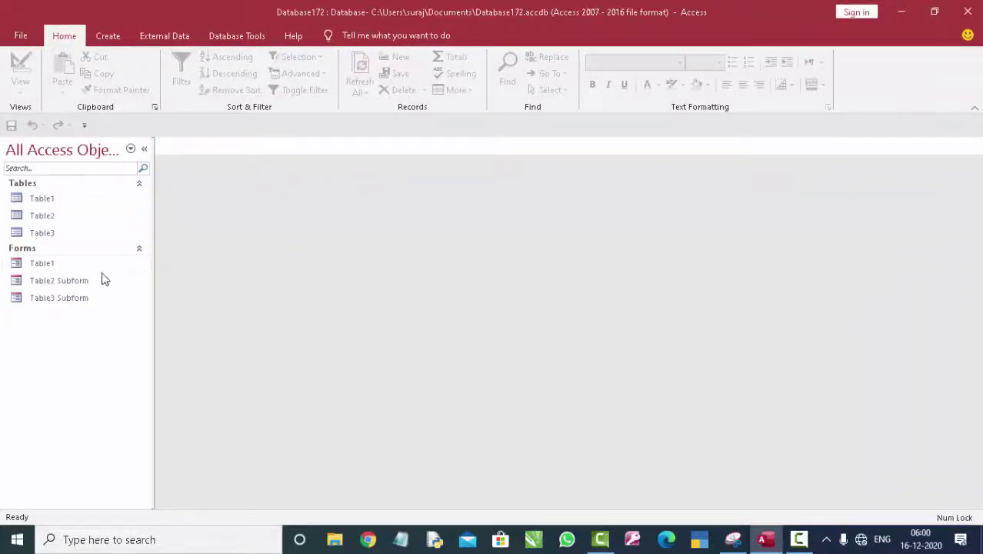
pyautogui.doubleClick(86, 263)
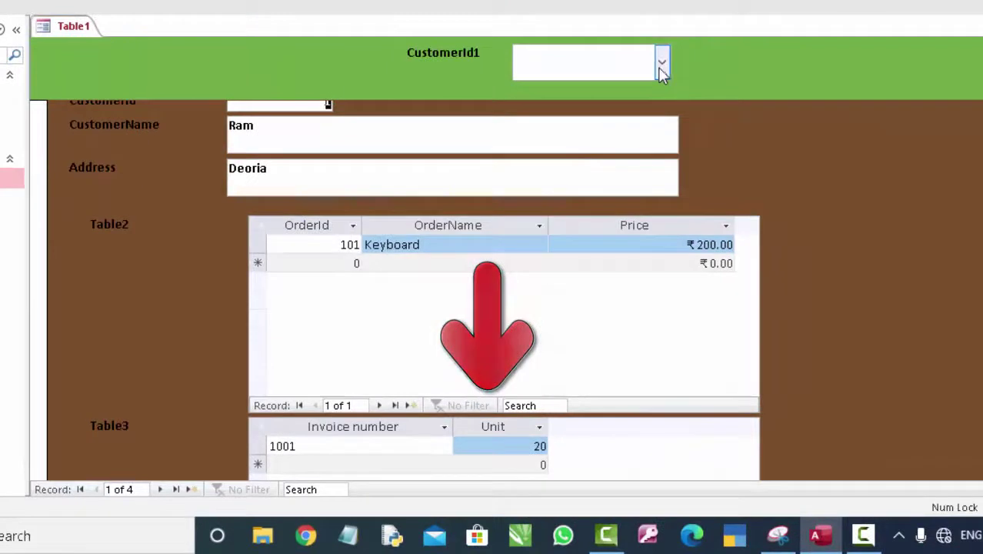
# Look up customer 3 in the CustomerId1 combo box, then close the form.
pyautogui.click(659, 65)
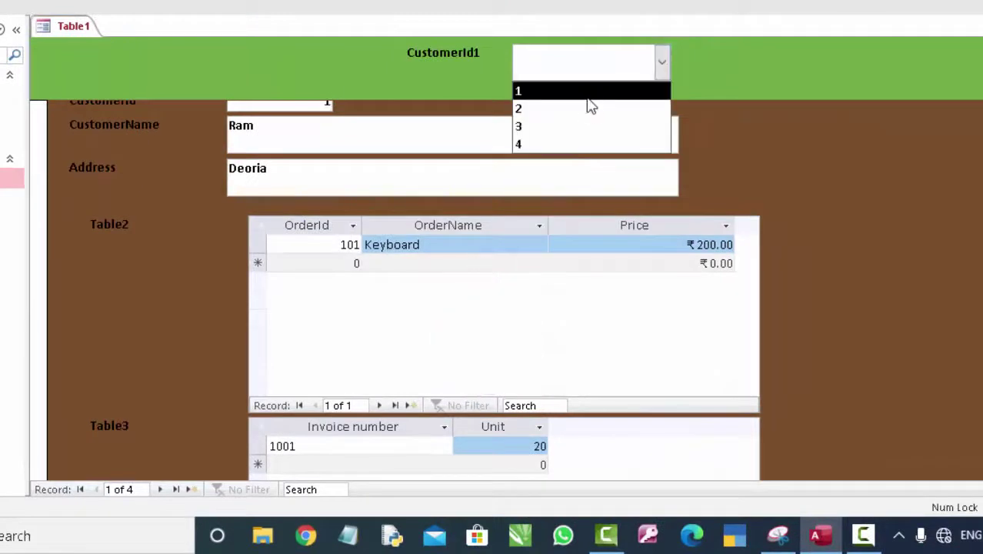
pyautogui.click(570, 127)
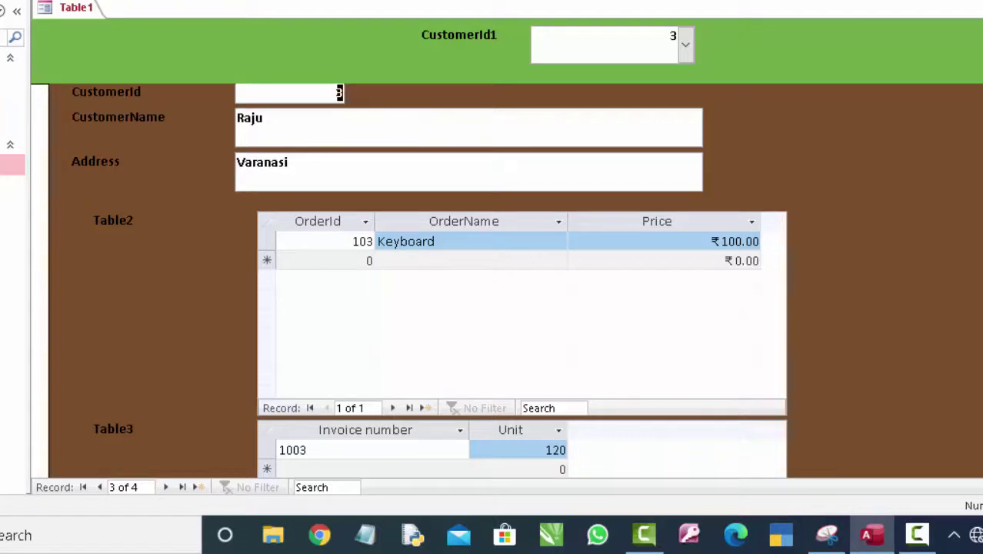
pyautogui.hotkey('ctrl', 'w')
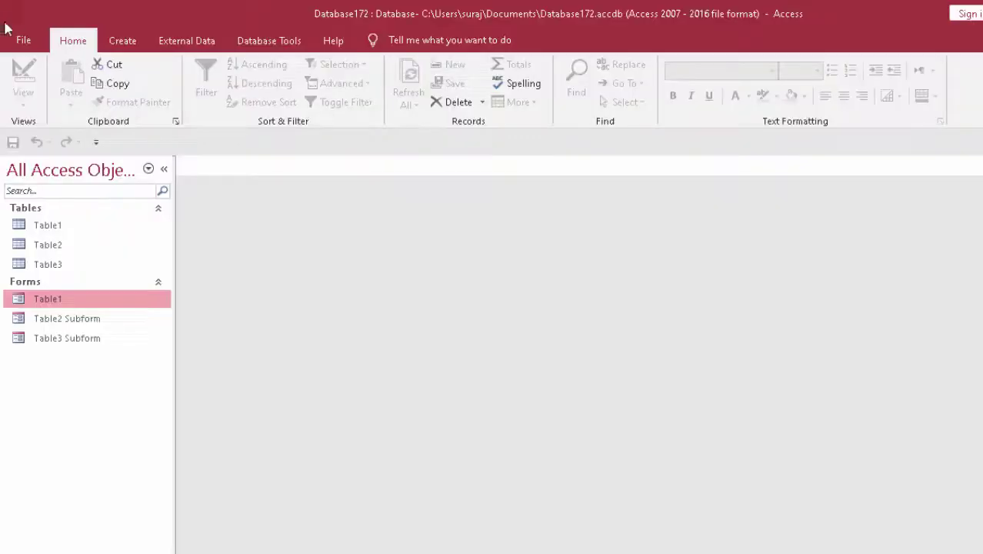
# Create the blank database Database174 and open Table1 in Design View, saved as Table1.
pyautogui.click(20, 38)
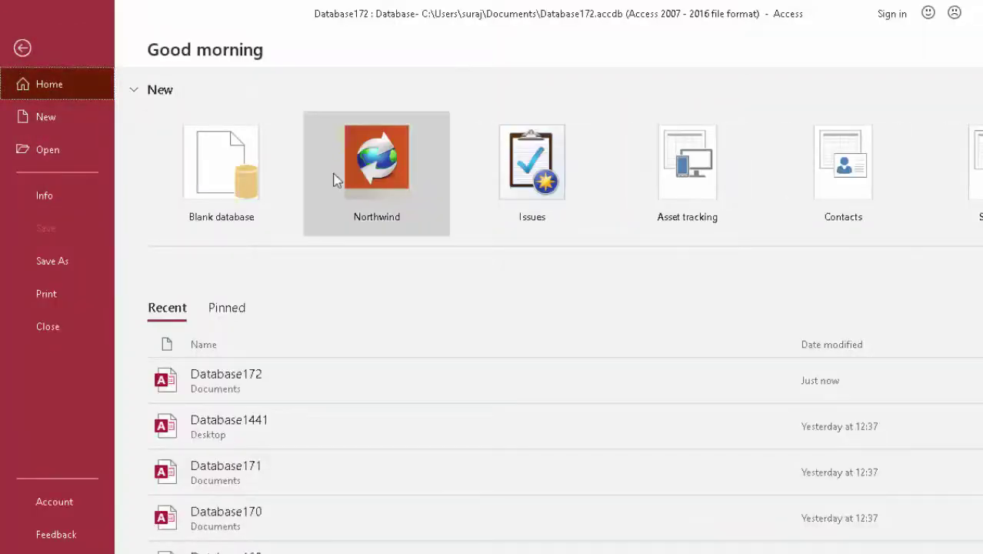
pyautogui.click(246, 165)
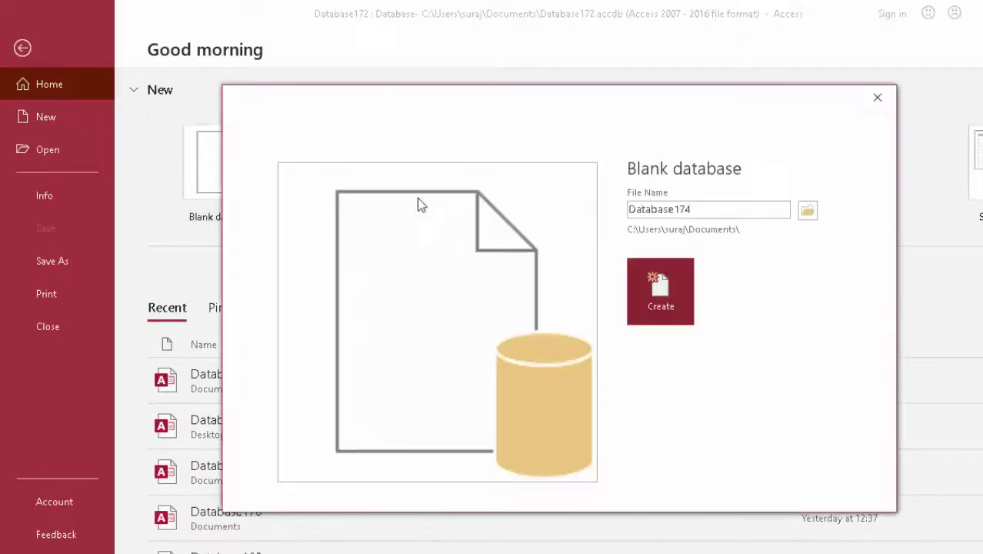
pyautogui.click(652, 270)
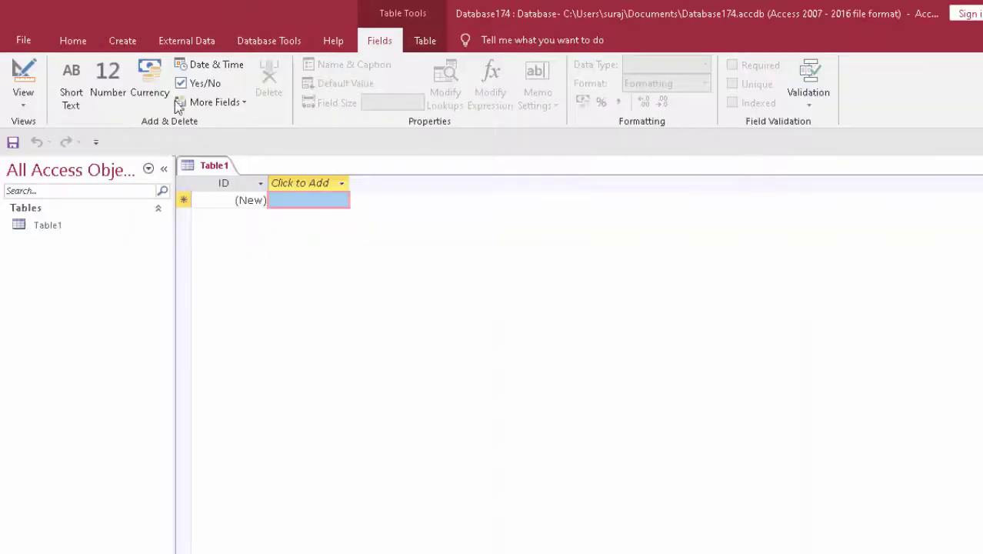
pyautogui.click(23, 71)
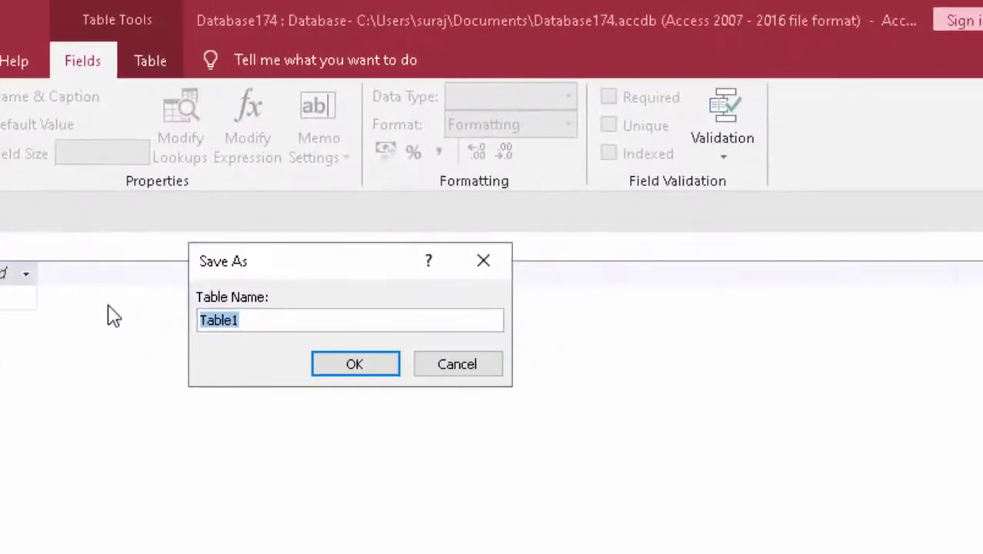
pyautogui.click(360, 363)
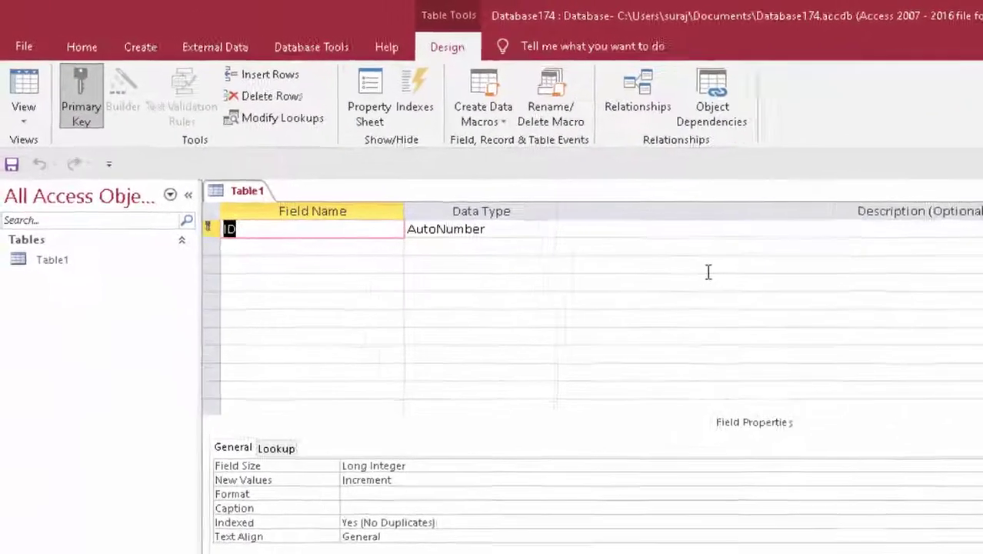
# Define fields Customer Id, Customer Name and City (Short Text), then switch to Datasheet View.
pyautogui.press('BackSpace')
pyautogui.write('Custo')
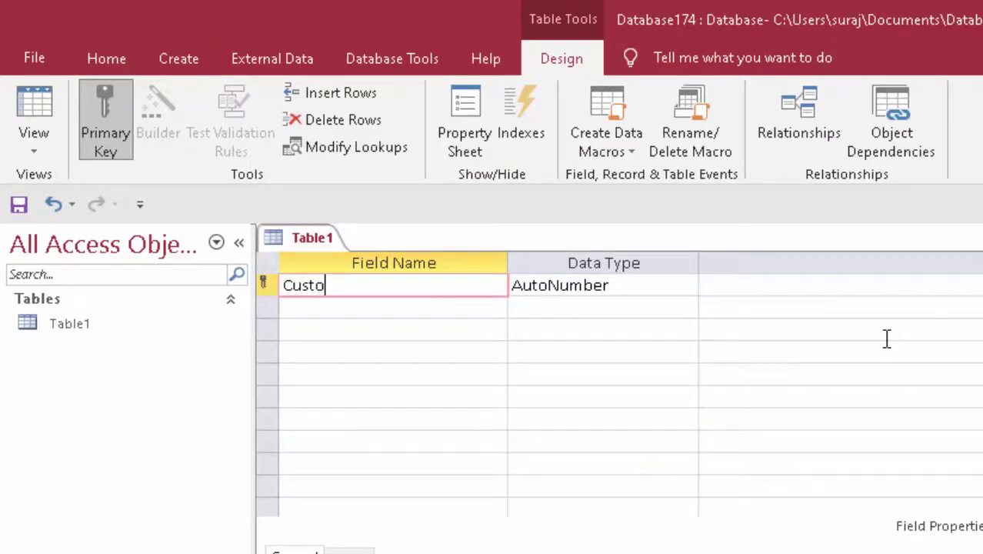
pyautogui.write('mer')
pyautogui.write(' Id')
pyautogui.press('Tab')
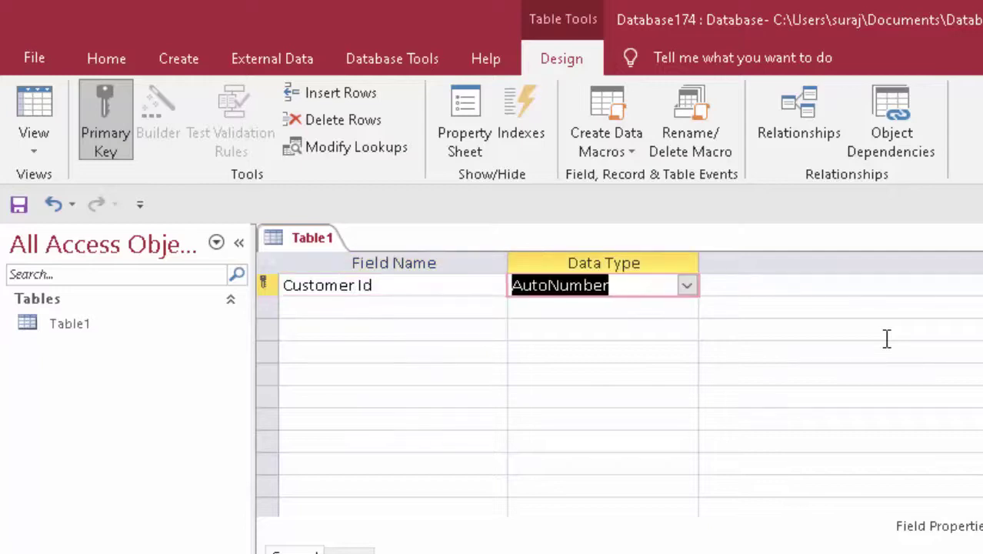
pyautogui.click(396, 306)
pyautogui.write('Cust')
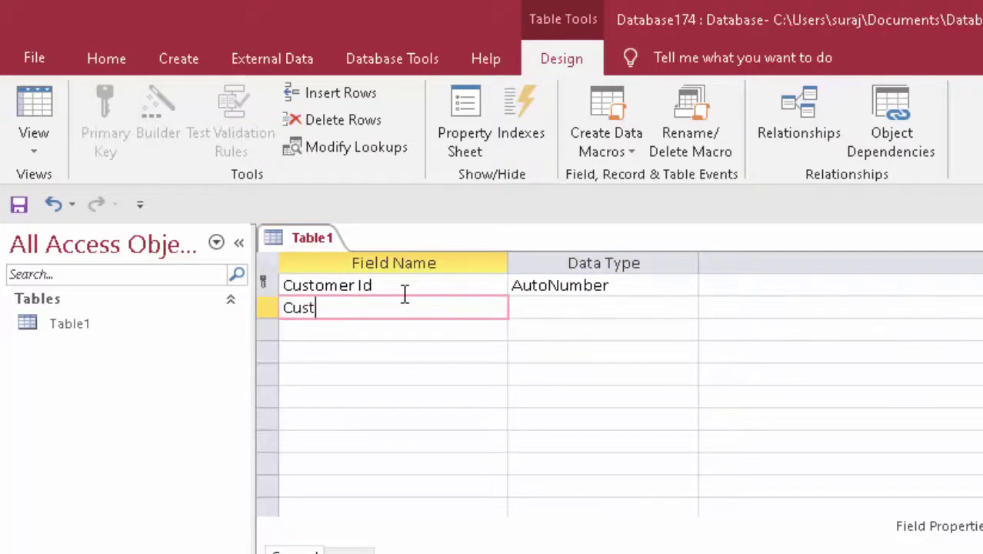
pyautogui.write('omer Na')
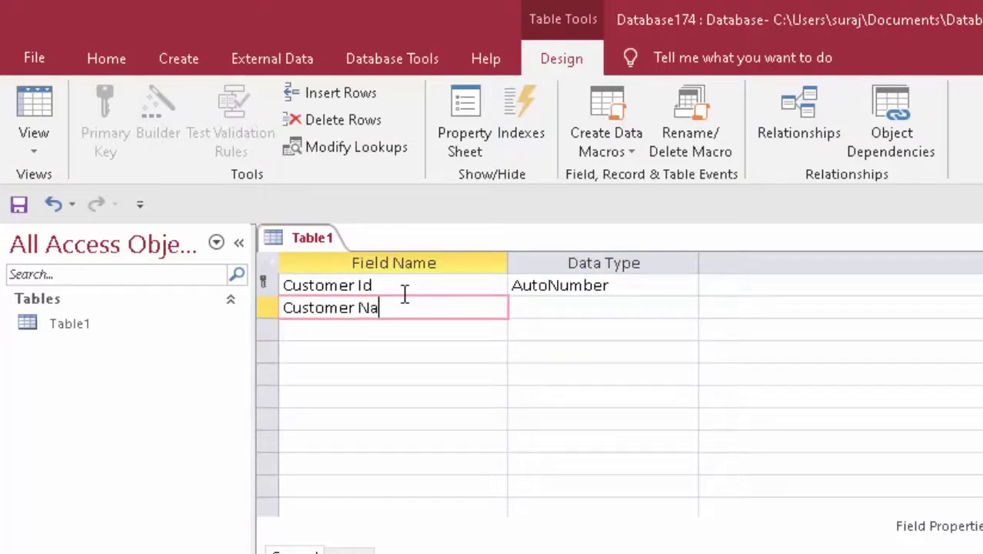
pyautogui.write('me')
pyautogui.click(623, 308)
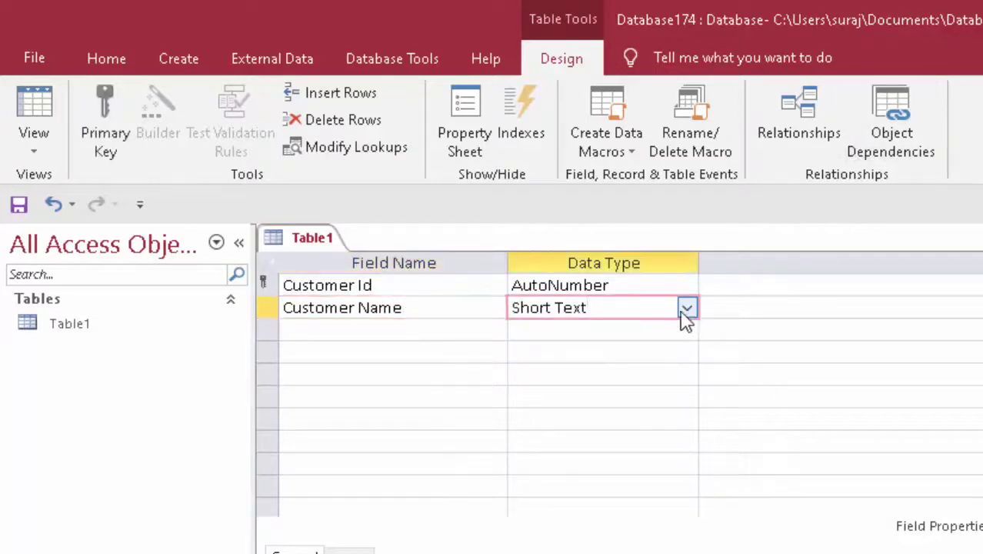
pyautogui.click(411, 328)
pyautogui.write('City')
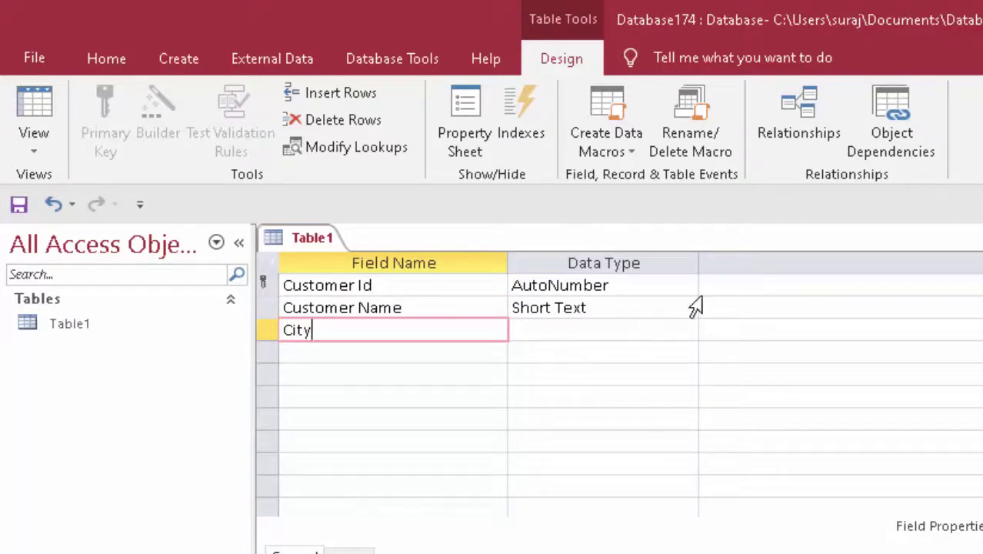
pyautogui.click(639, 333)
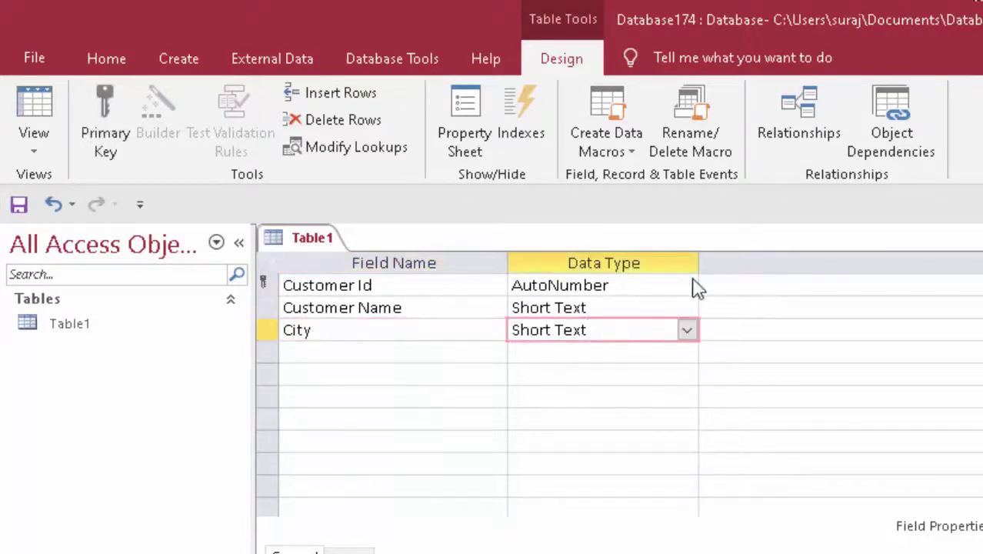
pyautogui.click(17, 100)
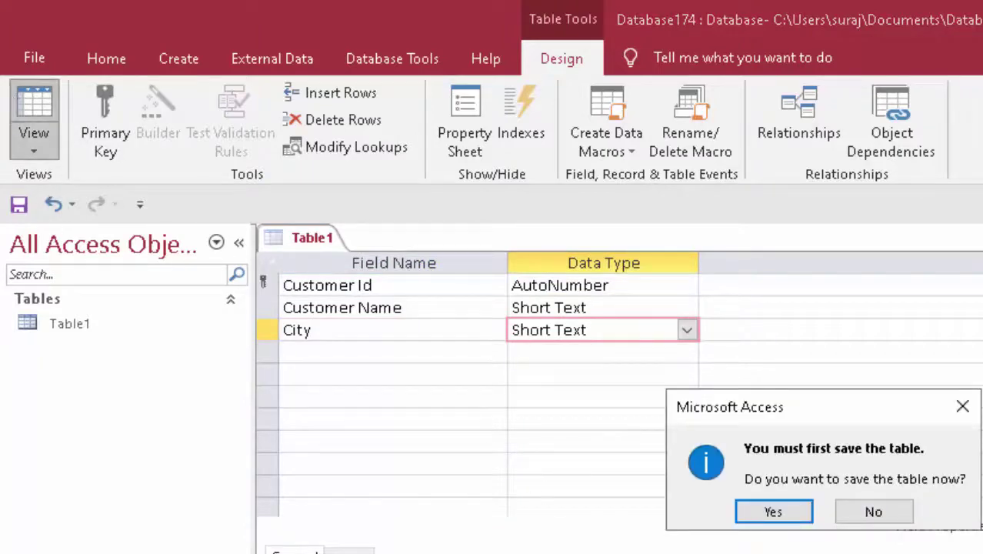
# Save the table and enter the first two customers' names with cities Deoria and Bhopal.
pyautogui.click(804, 512)
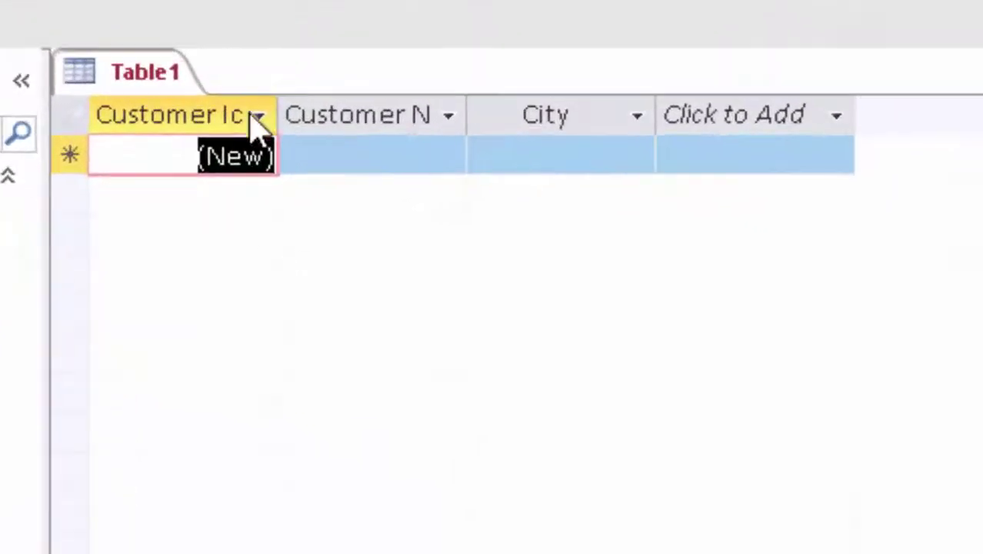
pyautogui.doubleClick(286, 115)
pyautogui.click(362, 161)
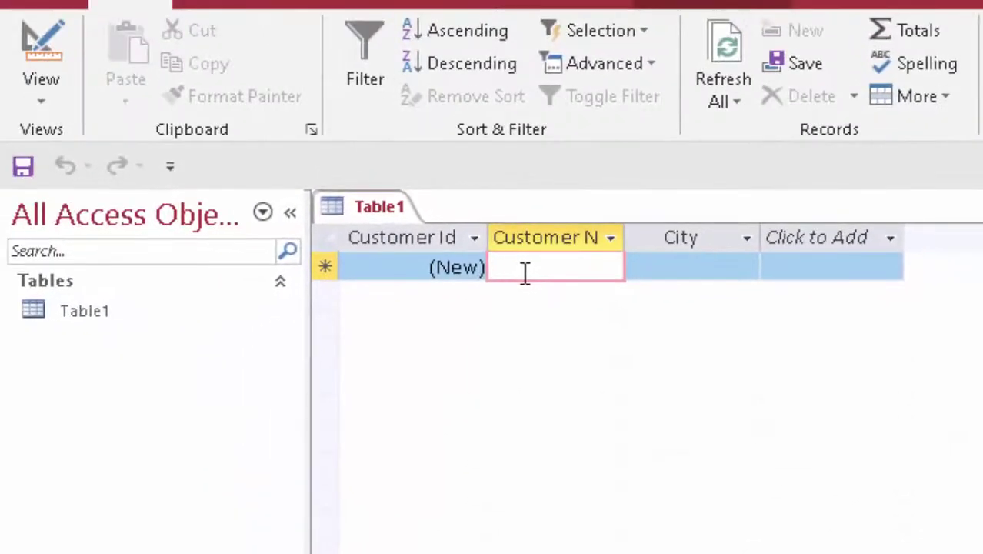
pyautogui.write('Ram')
pyautogui.press('Tab')
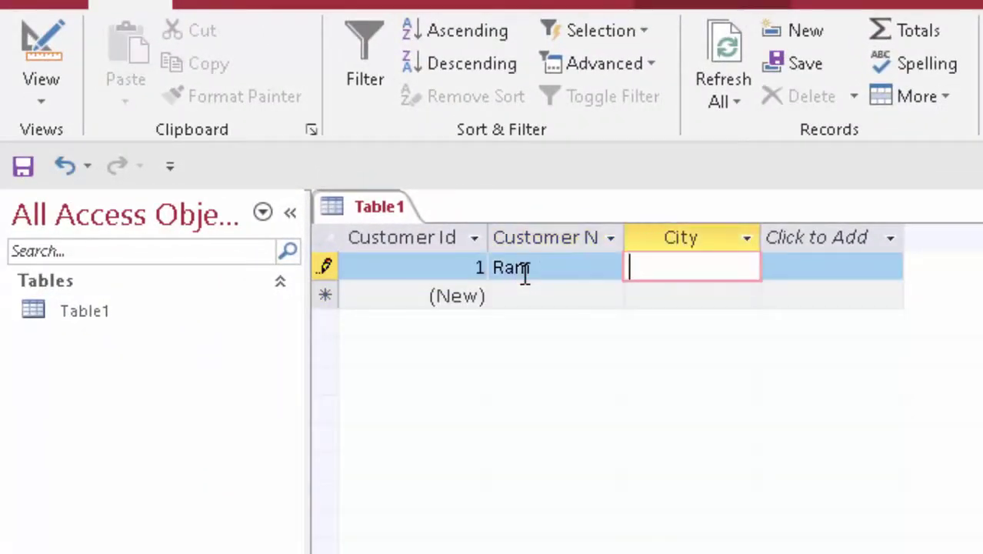
pyautogui.write('Deo')
pyautogui.write('ria')
pyautogui.press('Tab')
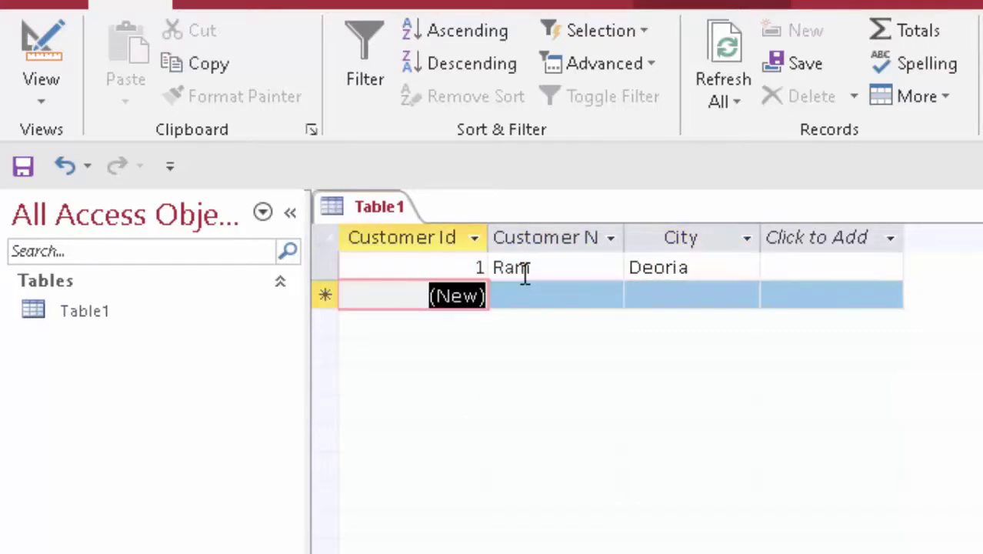
pyautogui.press('Tab')
pyautogui.write('S')
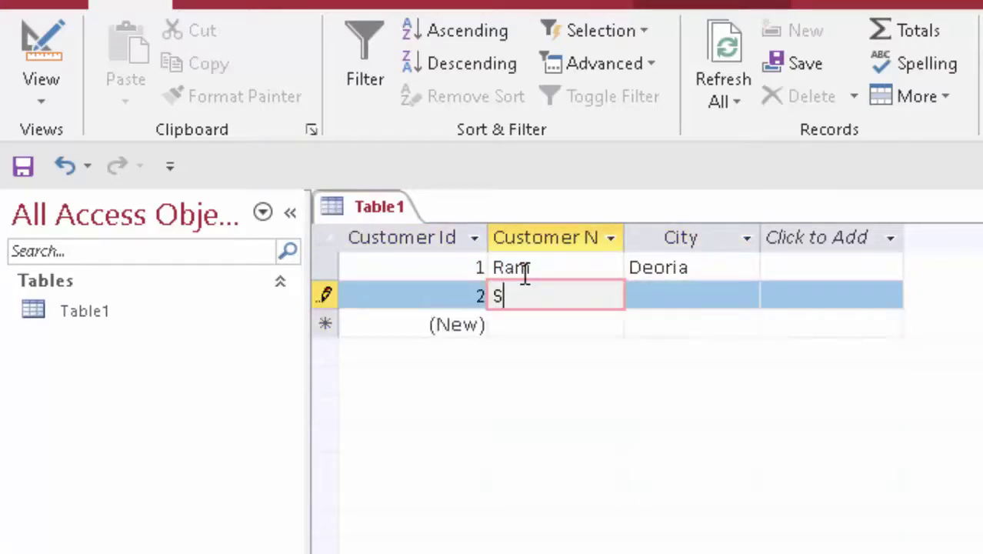
pyautogui.write('hyam')
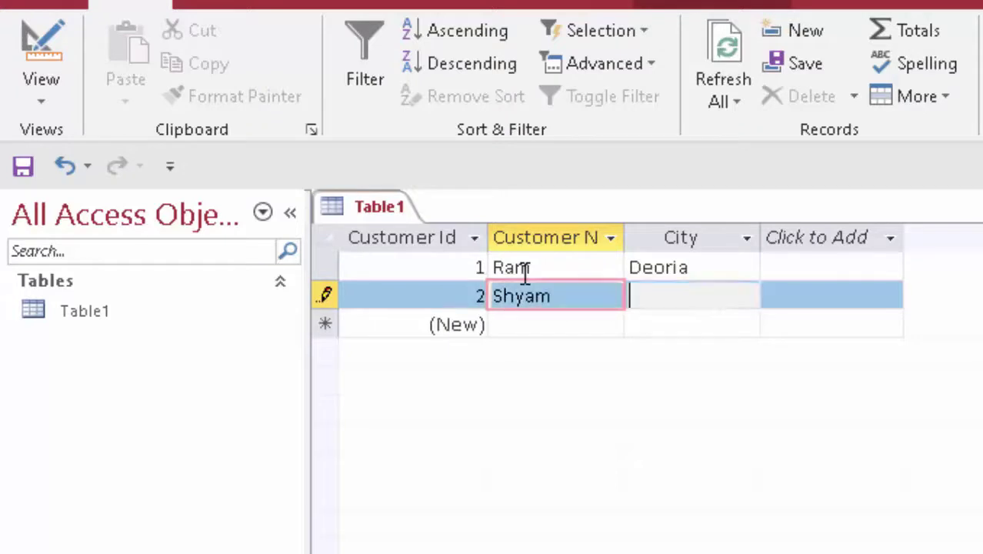
pyautogui.press('Tab')
pyautogui.write('B')
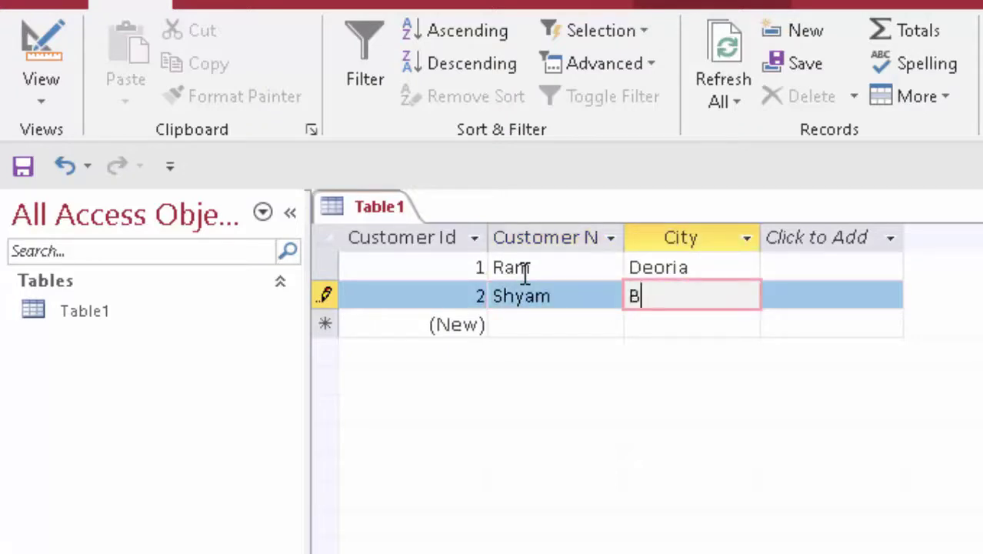
pyautogui.write('hopa')
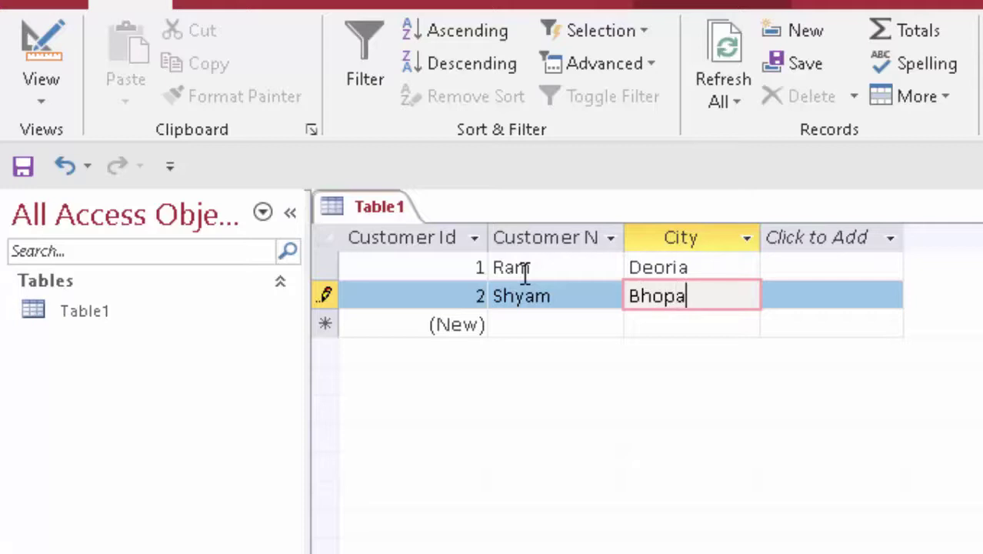
pyautogui.write('l')
pyautogui.press('Tab')
pyautogui.press('Tab')
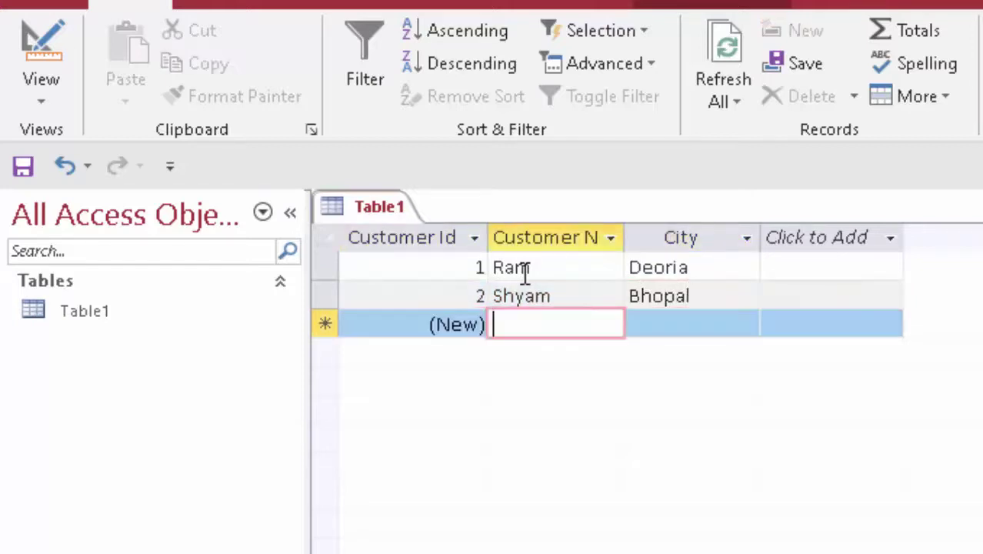
# Add two more customers' names with cities Kanpur and Lucknow.
pyautogui.write('Sonu')
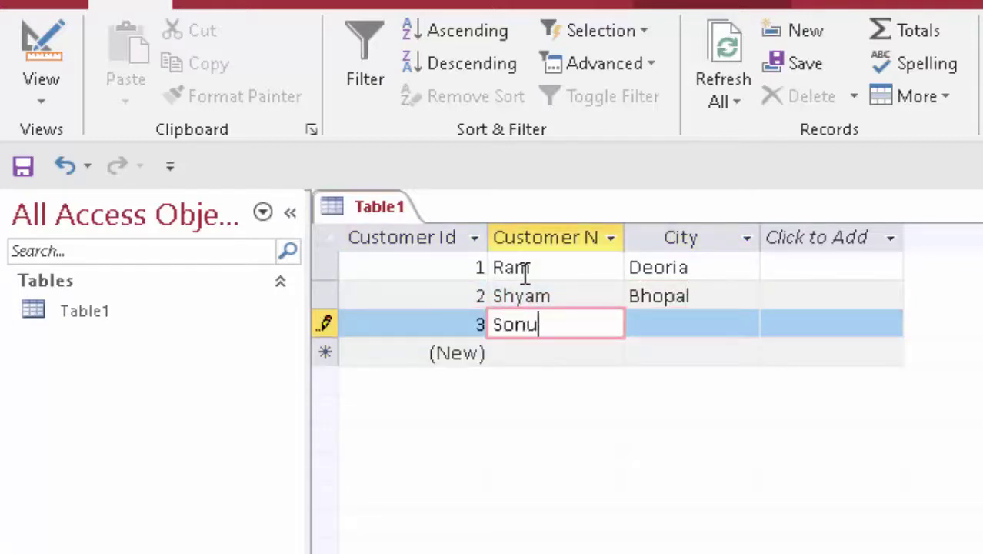
pyautogui.press('Tab')
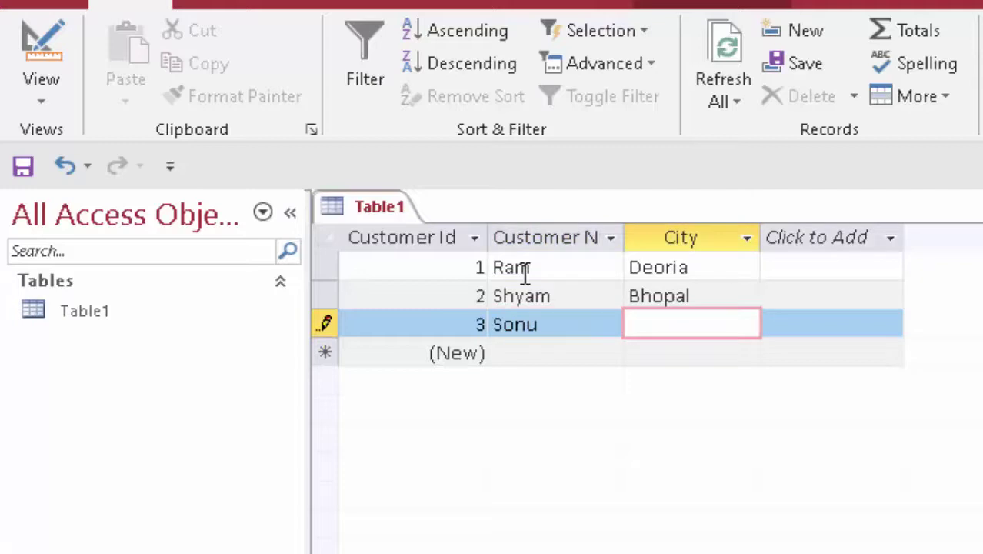
pyautogui.write('Ka')
pyautogui.write('npur')
pyautogui.press('Tab')
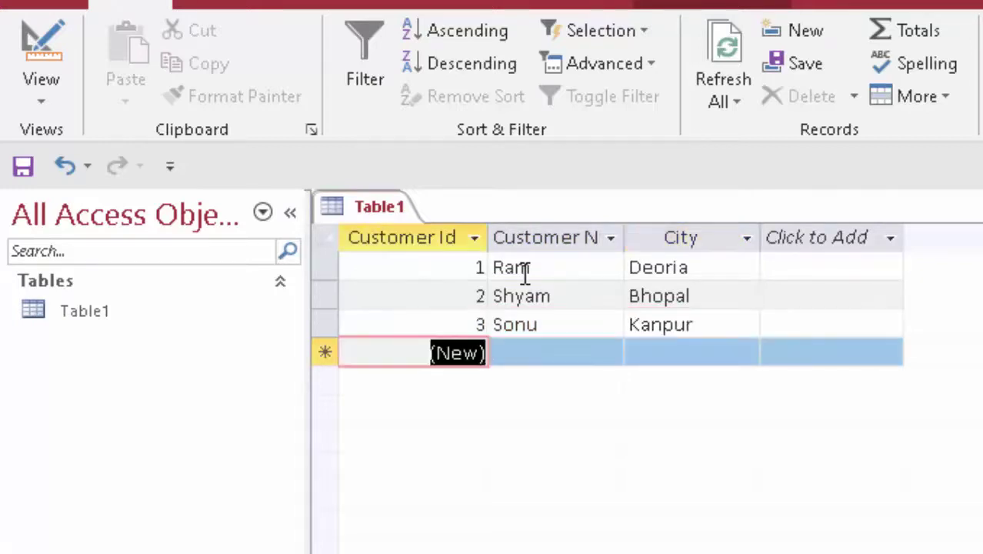
pyautogui.press('Tab')
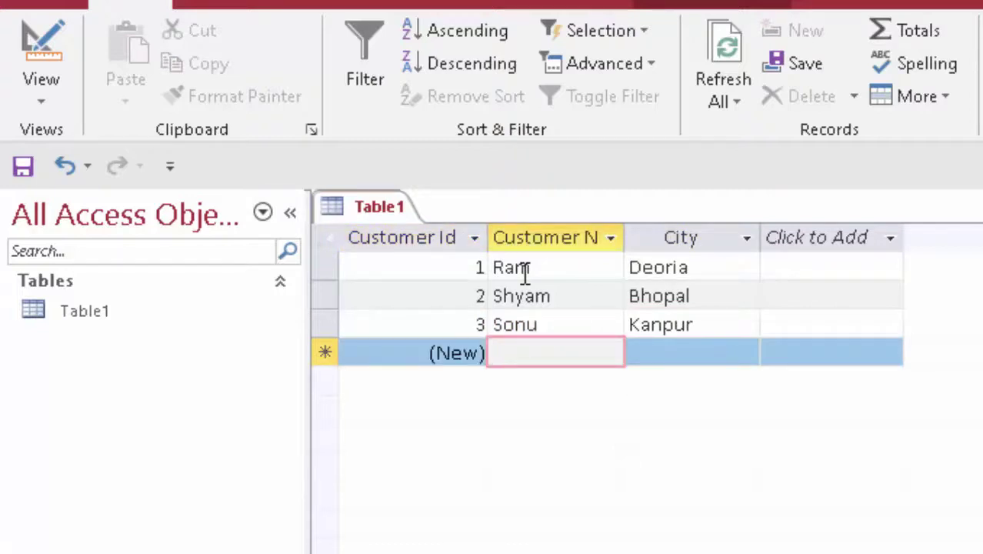
pyautogui.write('Durg')
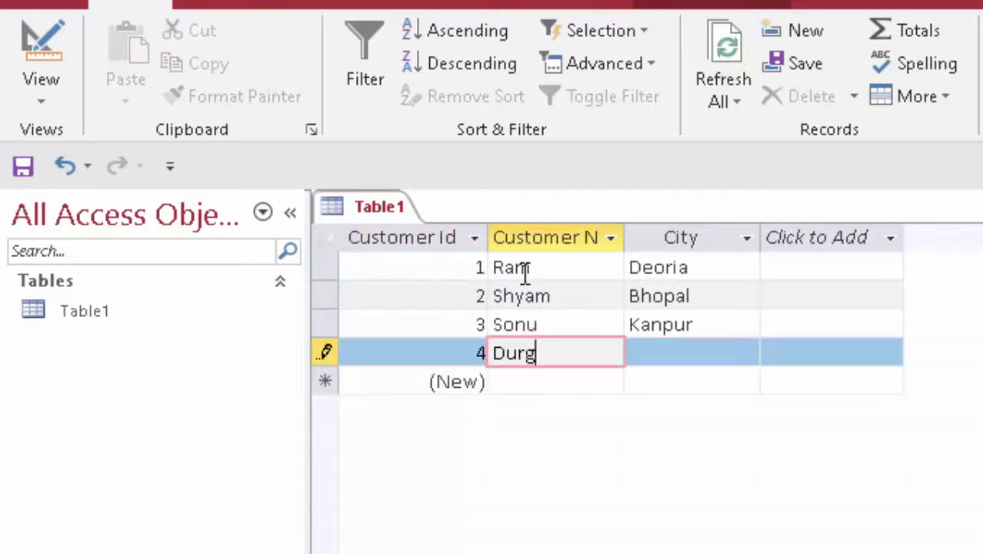
pyautogui.write('esh')
pyautogui.press('Tab')
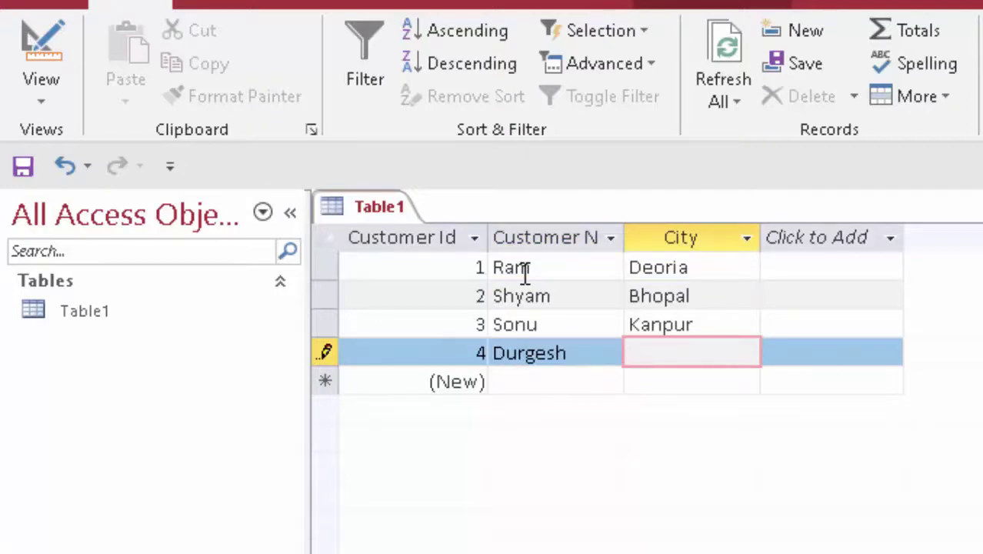
pyautogui.write('Luckno')
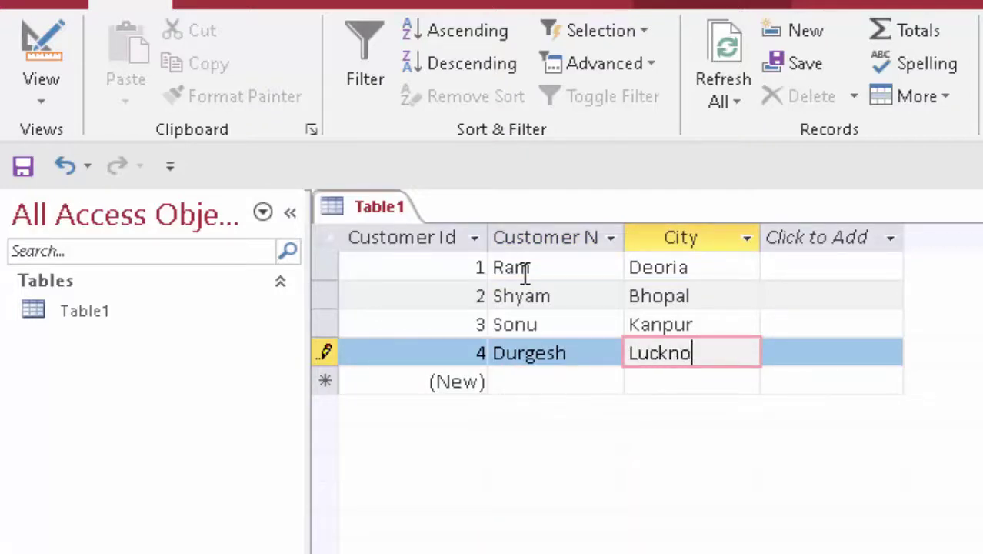
pyautogui.write('w')
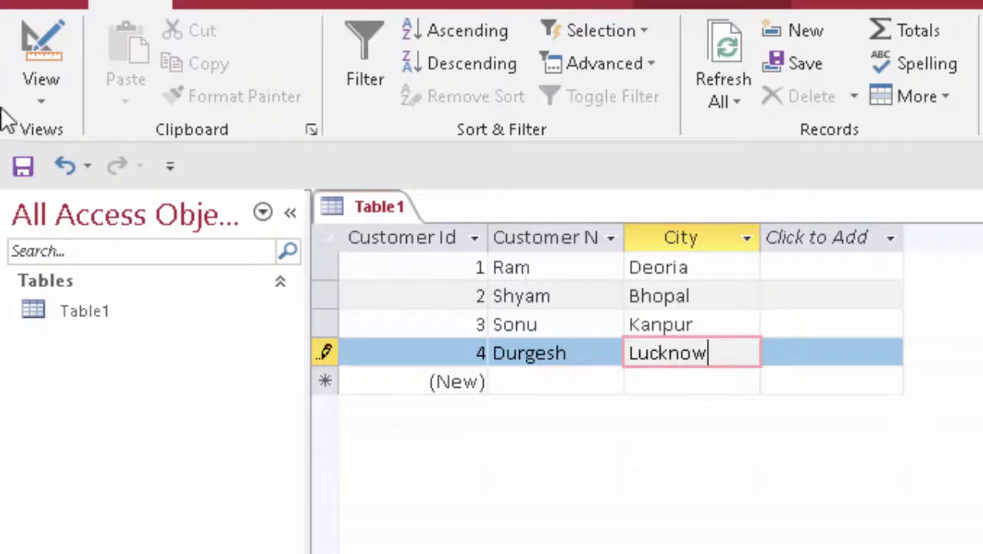
pyautogui.click(21, 166)
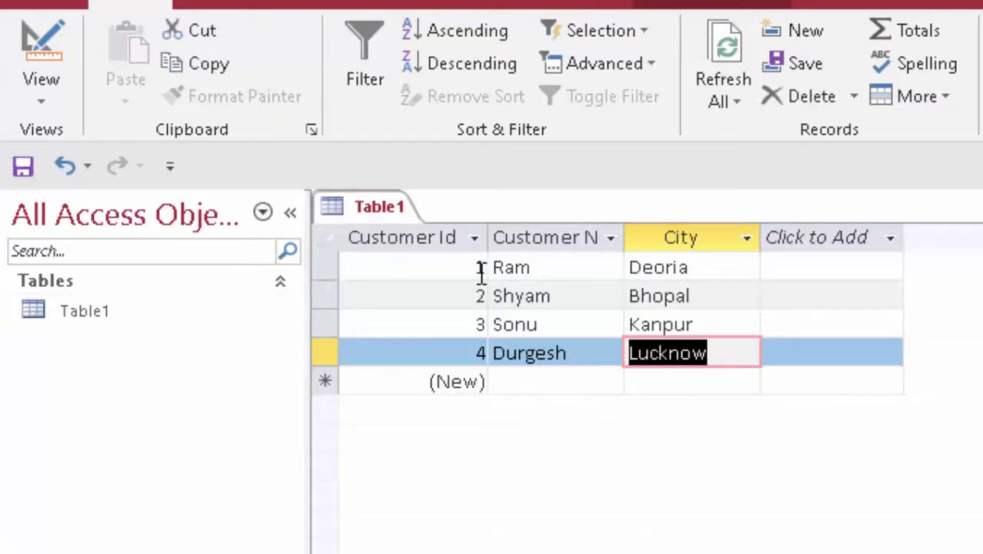
# Autofit the Customer Name column and close Table1.
pyautogui.doubleClick(626, 237)
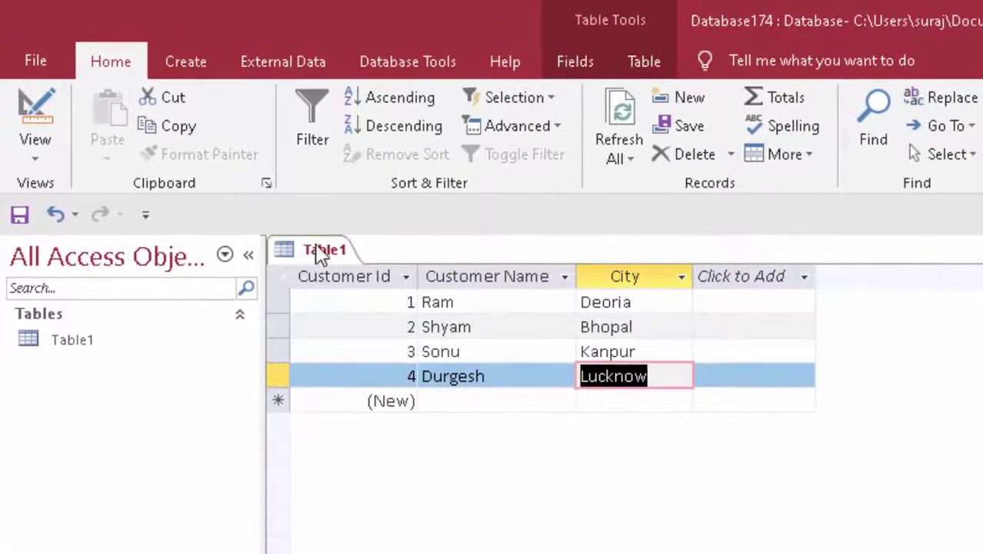
pyautogui.rightClick(336, 246)
pyautogui.click(368, 284)
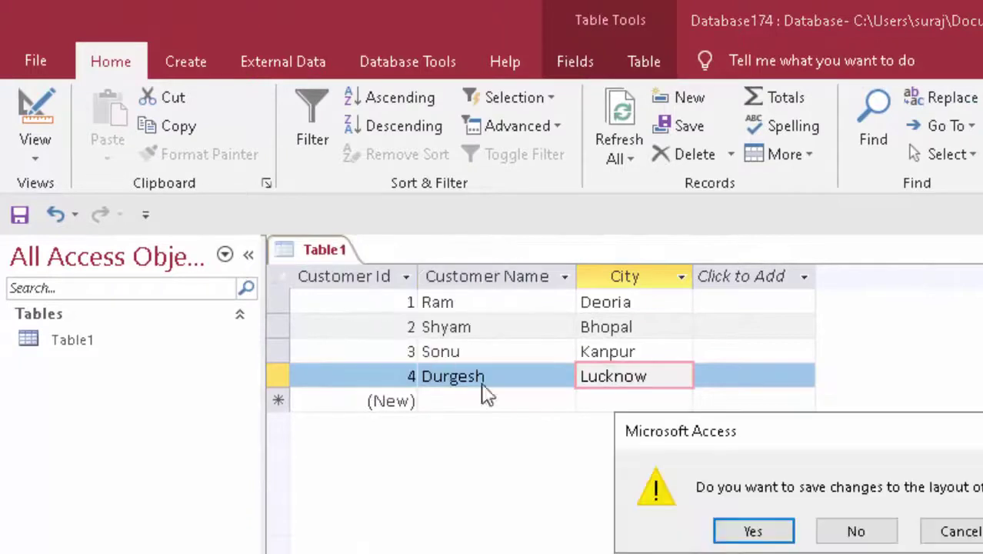
# Close Table1 without saving layout, then create a new table saved as Table2 in Design View.
pyautogui.click(820, 530)
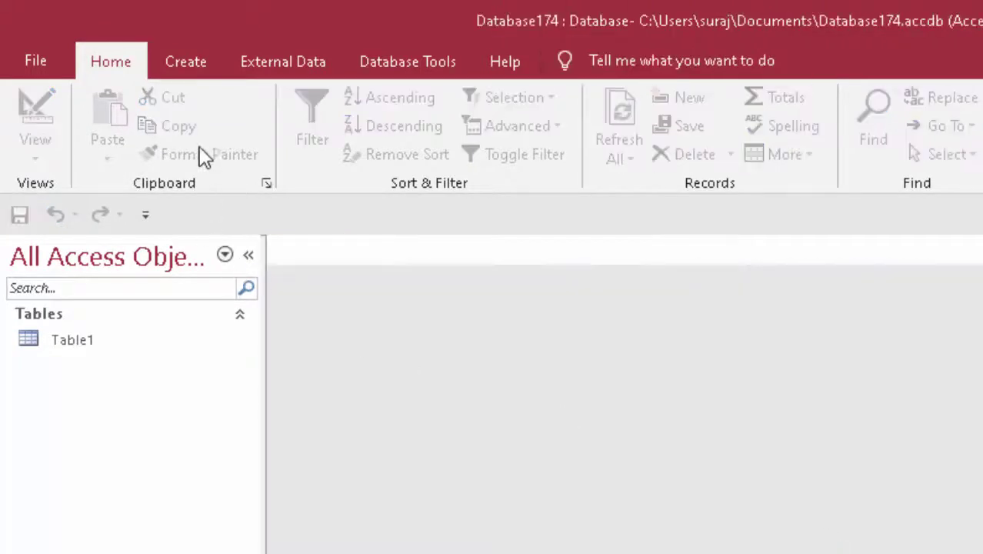
pyautogui.click(217, 58)
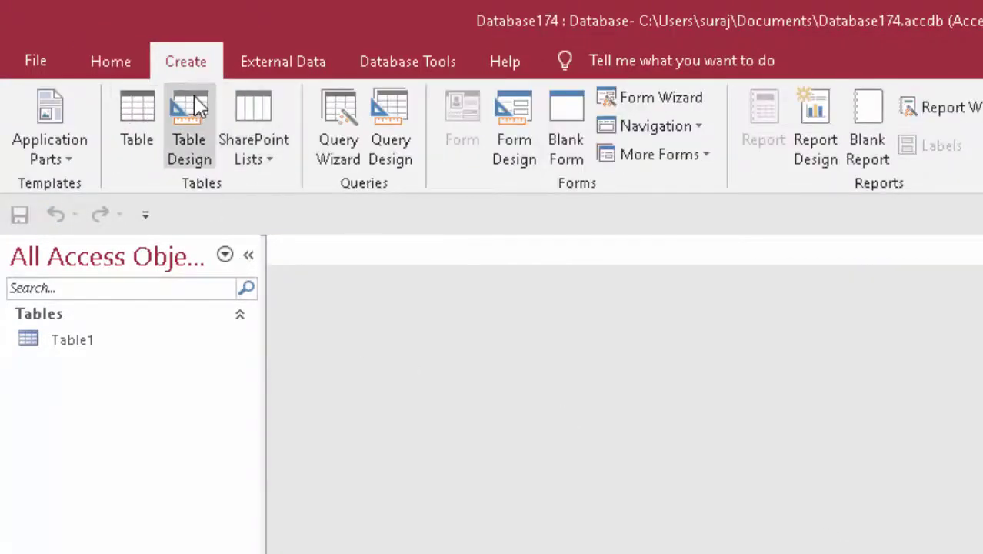
pyautogui.click(130, 108)
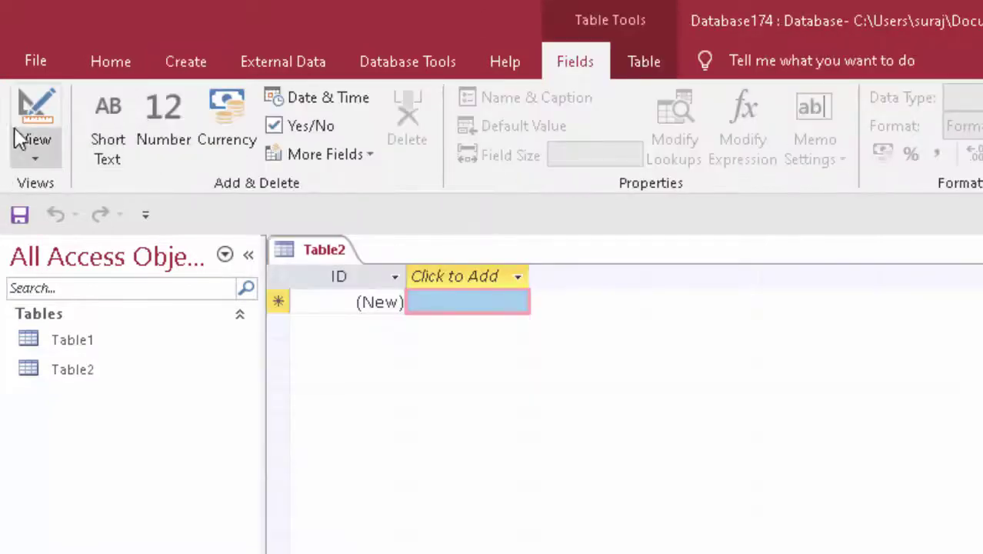
pyautogui.click(23, 111)
pyautogui.click(820, 362)
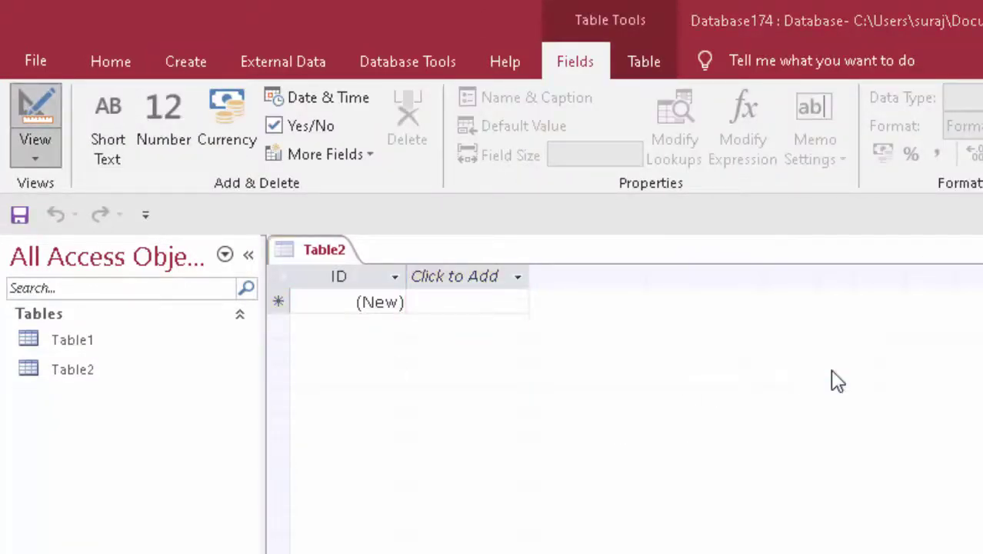
# Rename the first field to Order Id with a Number data type.
pyautogui.press('BackSpace')
pyautogui.write('Order')
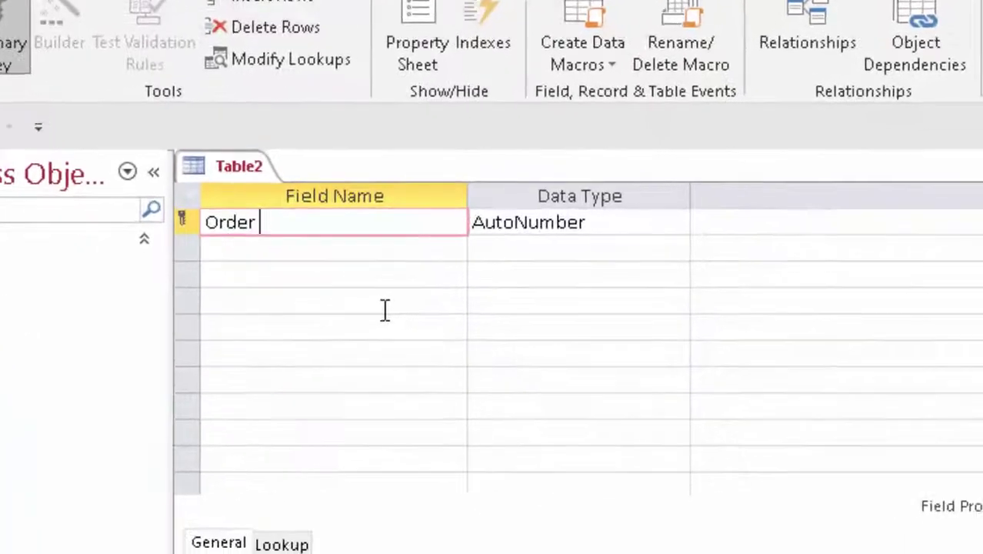
pyautogui.write('Id')
pyautogui.press('Tab')
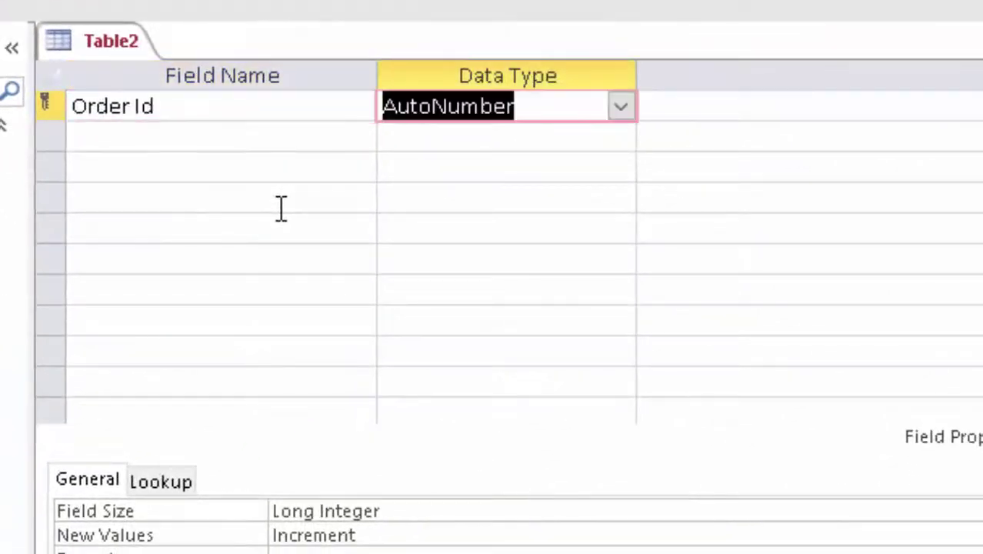
pyautogui.click(619, 109)
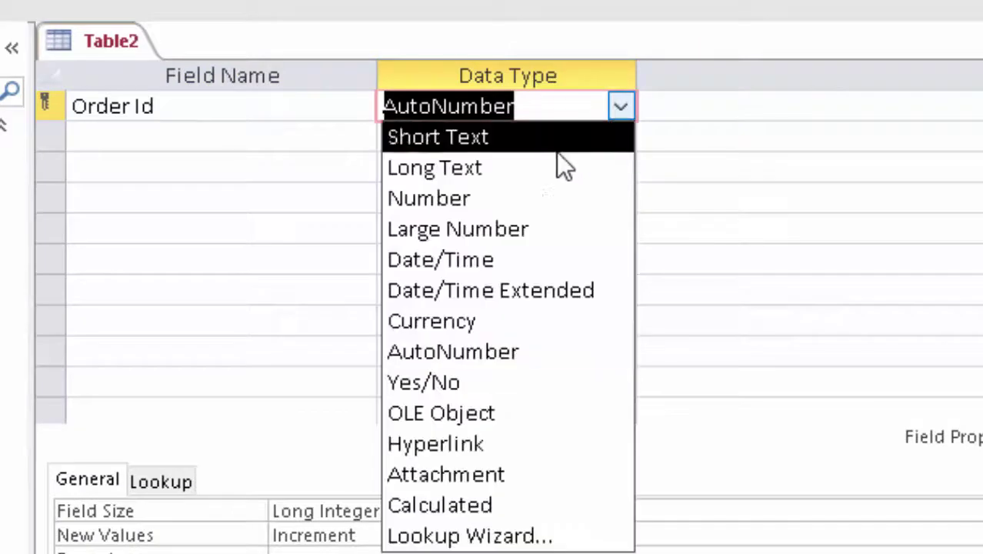
pyautogui.click(519, 209)
# Add Customer Id as a Number field and Invoice number as Short Text.
pyautogui.click(93, 135)
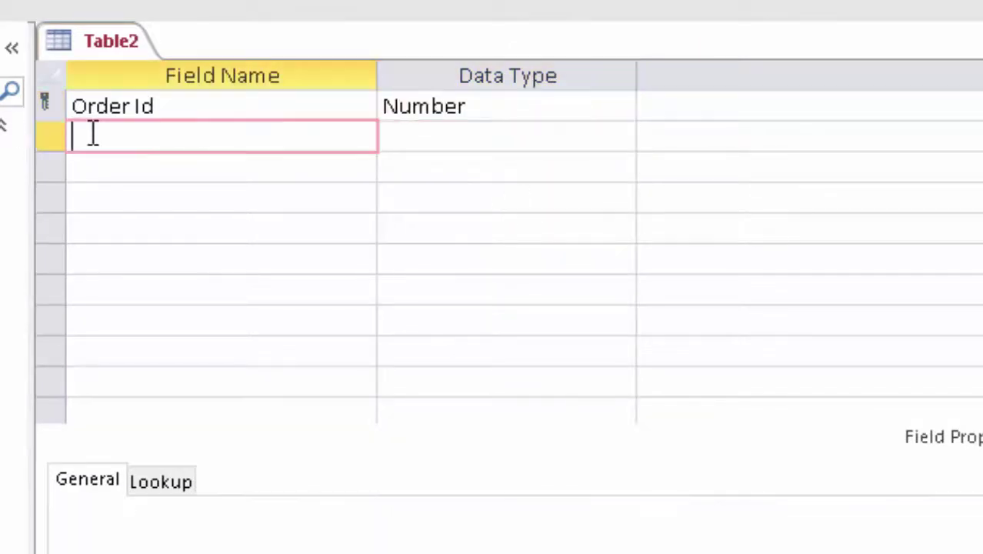
pyautogui.write('Cus')
pyautogui.write('tomer ')
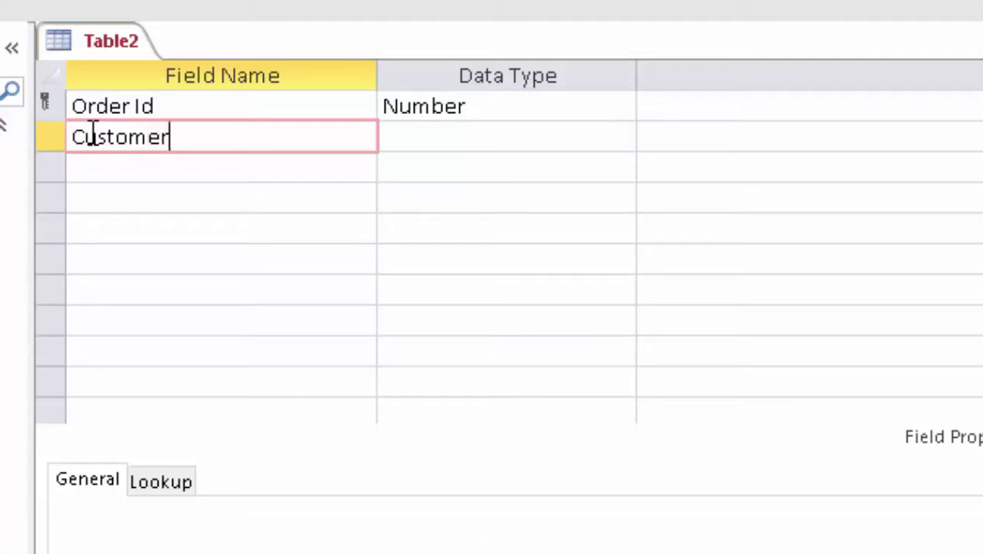
pyautogui.write('Id')
pyautogui.press('Tab')
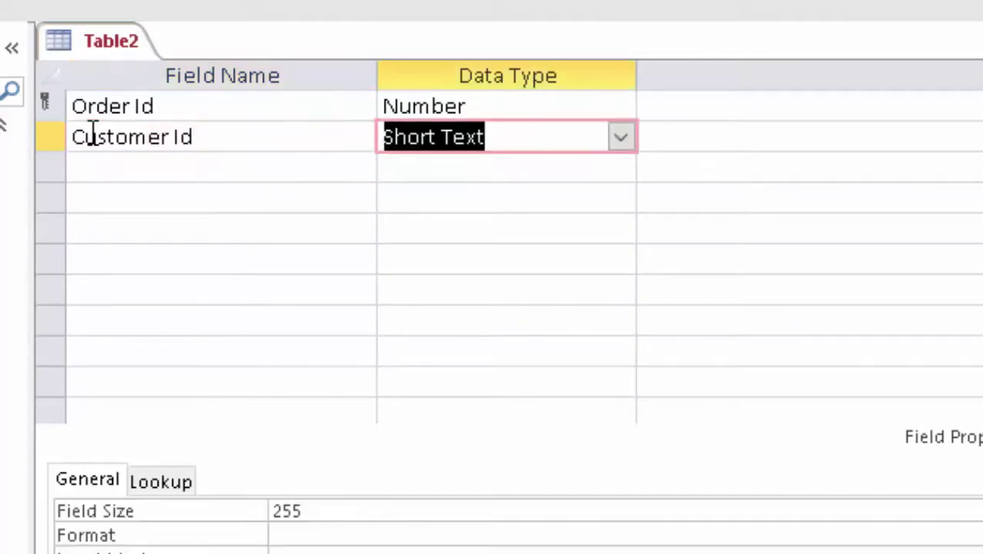
pyautogui.click(621, 148)
pyautogui.click(566, 228)
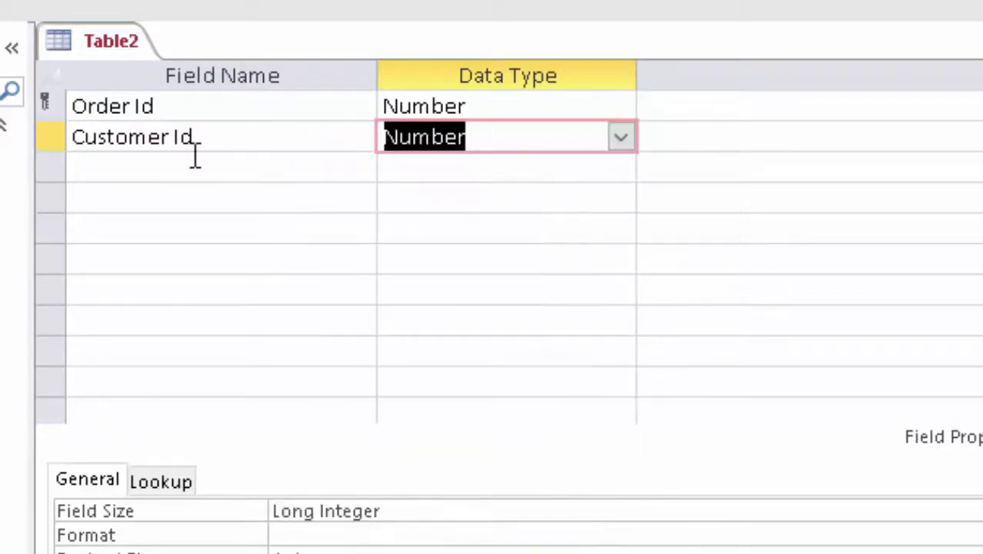
pyautogui.click(172, 171)
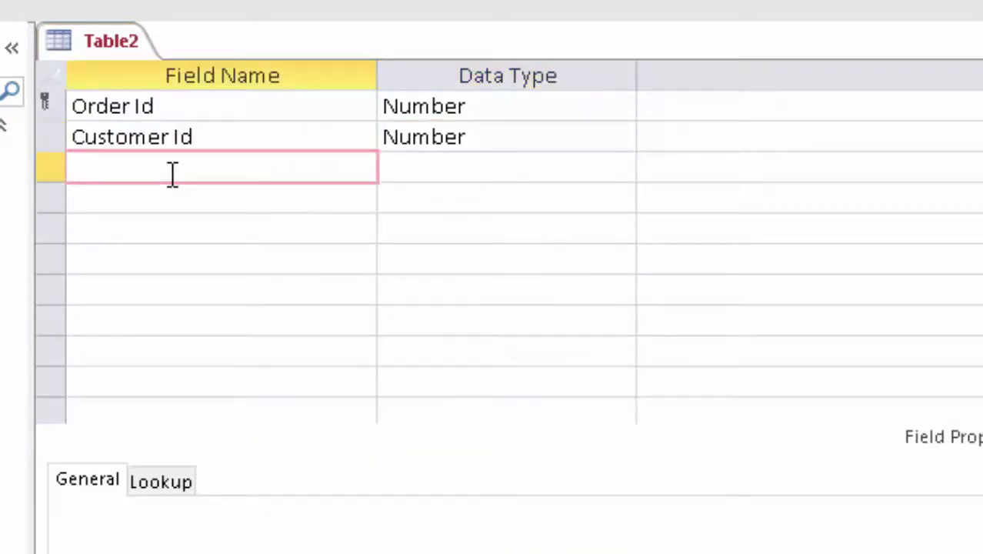
pyautogui.write('Invoi')
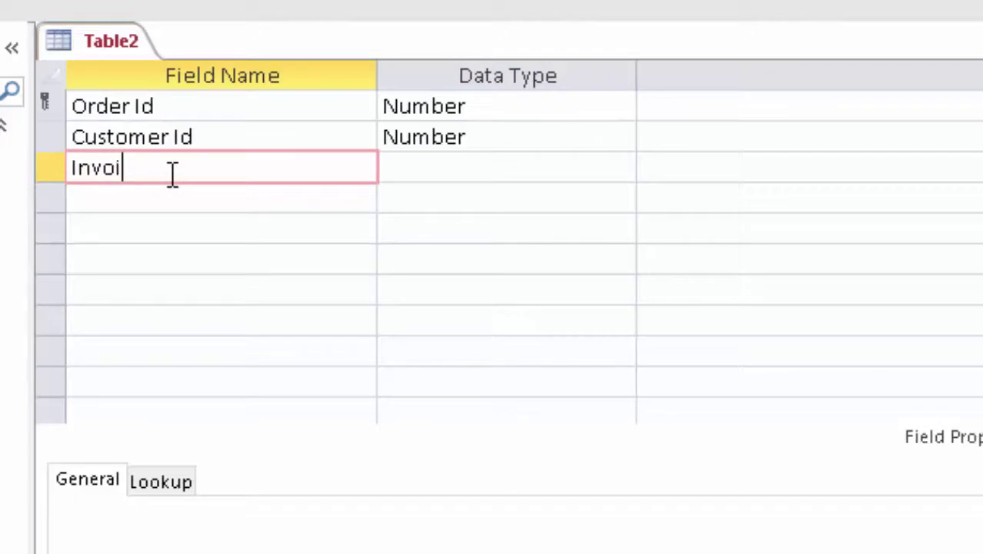
pyautogui.write('ce num')
pyautogui.write('ber')
pyautogui.click(440, 160)
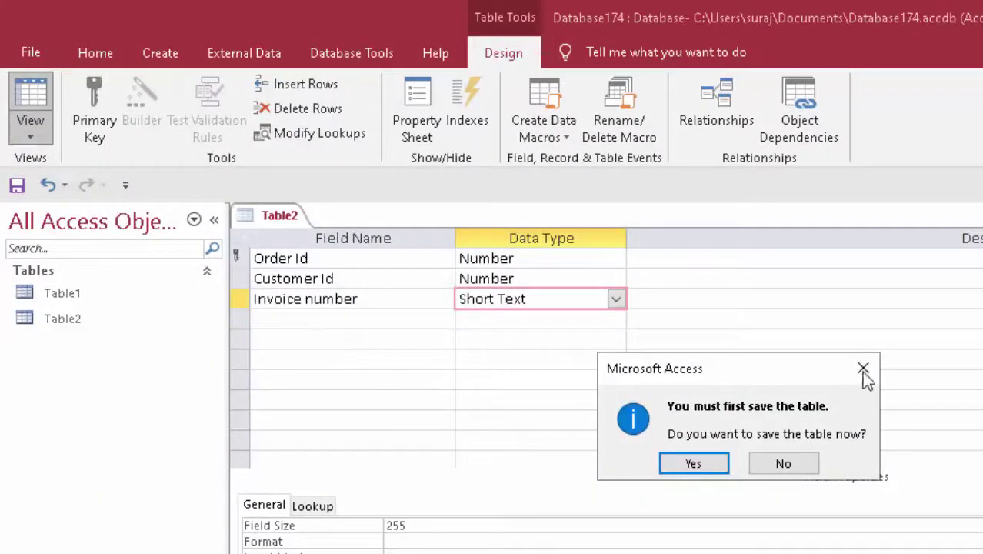
# Add an Item Name Short Text field and a Price field of Currency type to Table2.
pyautogui.click(862, 369)
pyautogui.click(315, 318)
pyautogui.write('Item')
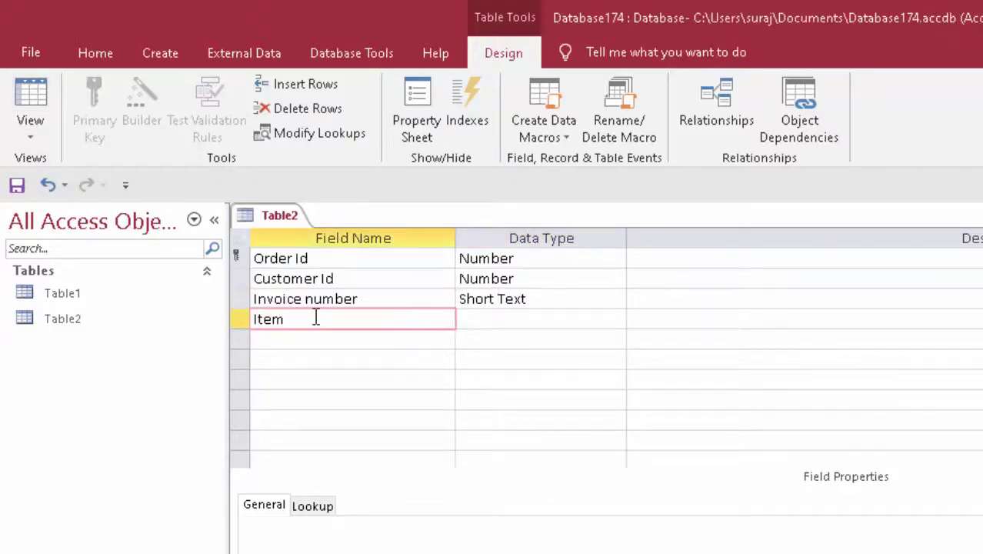
pyautogui.write(' Nam')
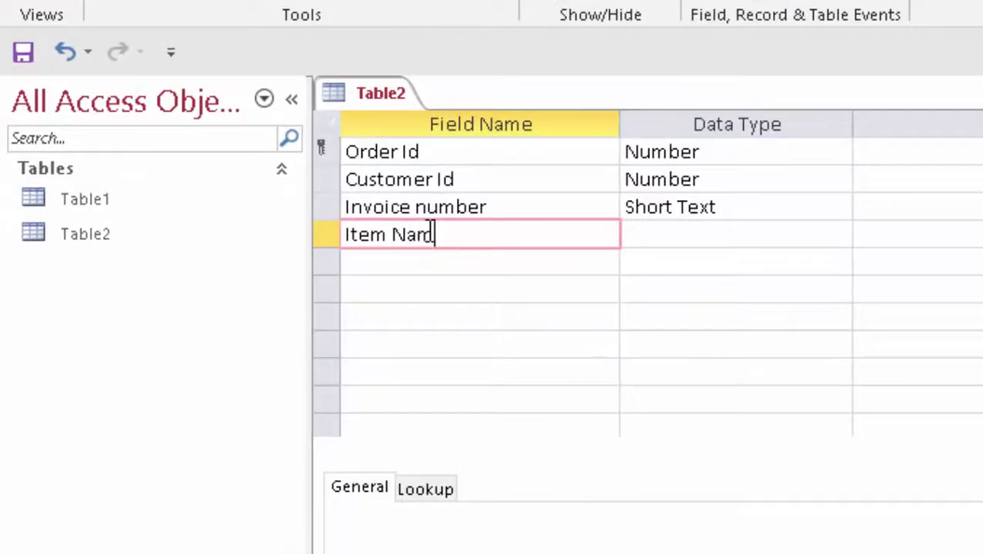
pyautogui.write('e')
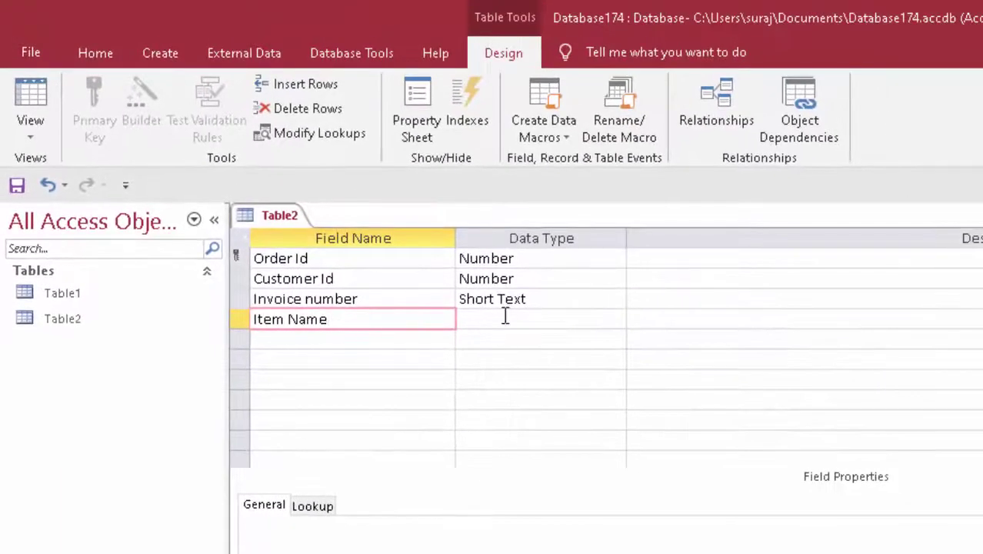
pyautogui.click(504, 317)
pyautogui.click(316, 339)
pyautogui.write('Price')
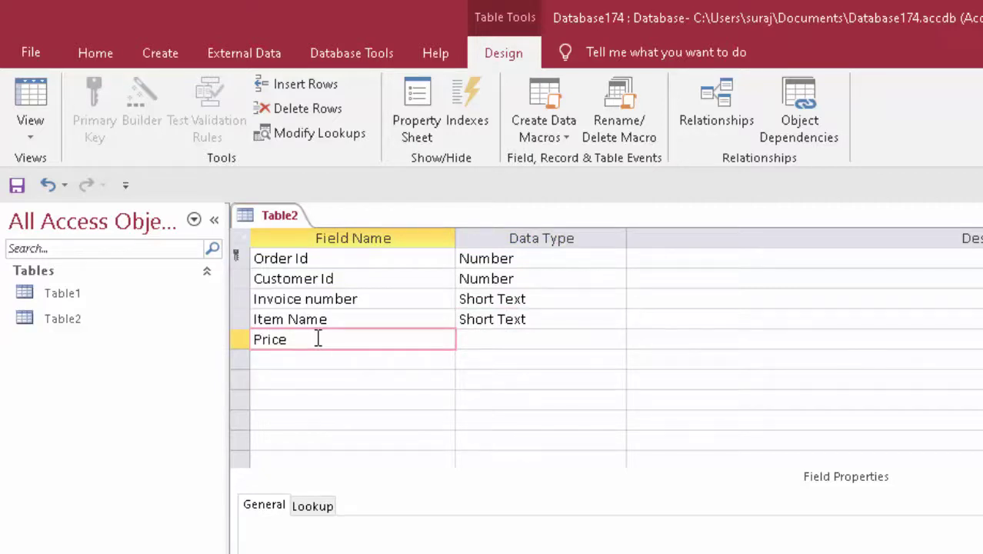
pyautogui.click(505, 339)
pyautogui.click(616, 339)
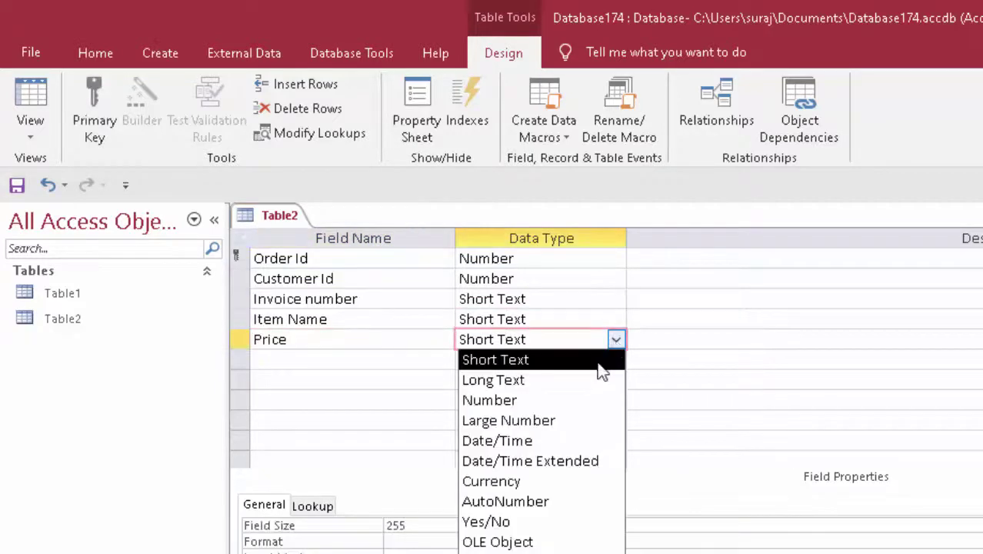
pyautogui.click(523, 481)
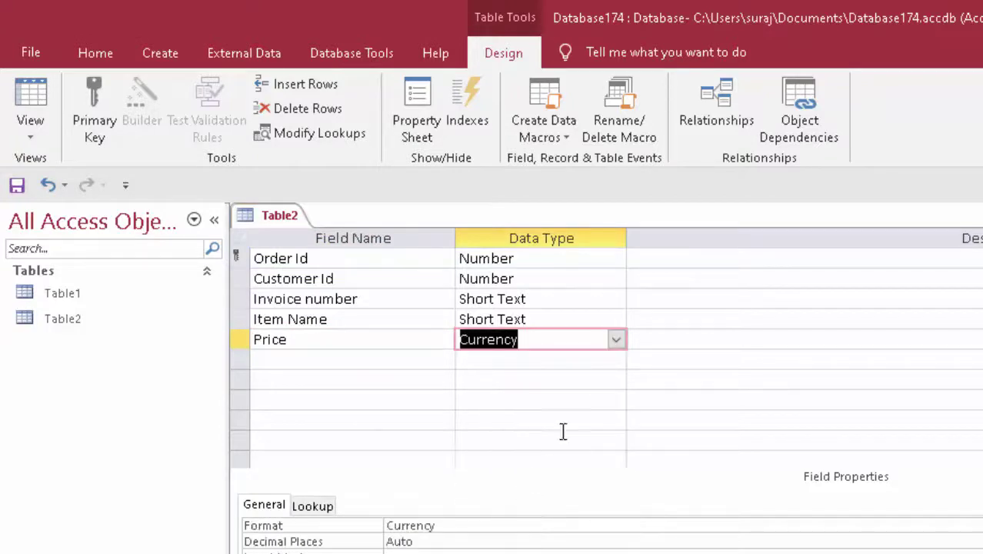
pyautogui.click(27, 96)
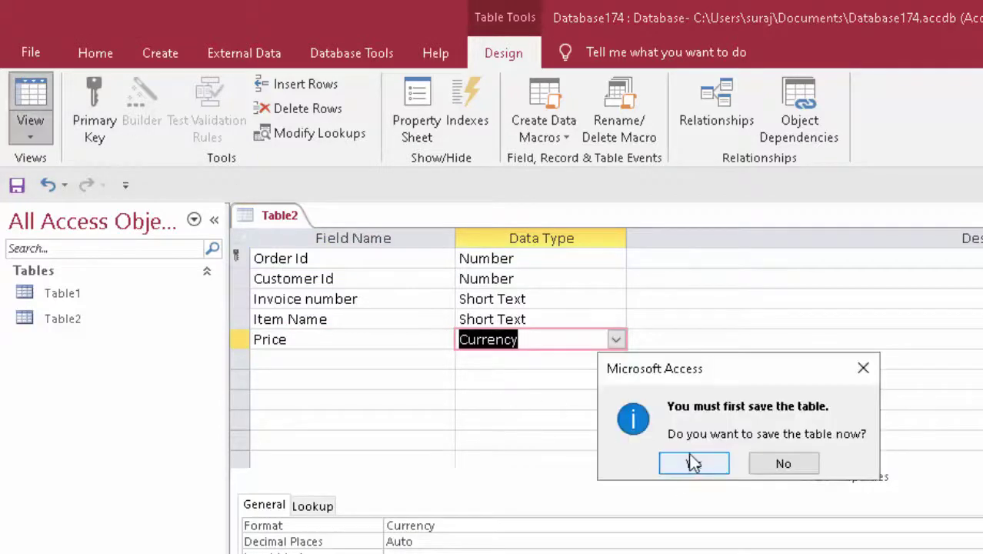
# Save Table2, check Table1's customer records, and return to the Table2 datasheet.
pyautogui.click(692, 462)
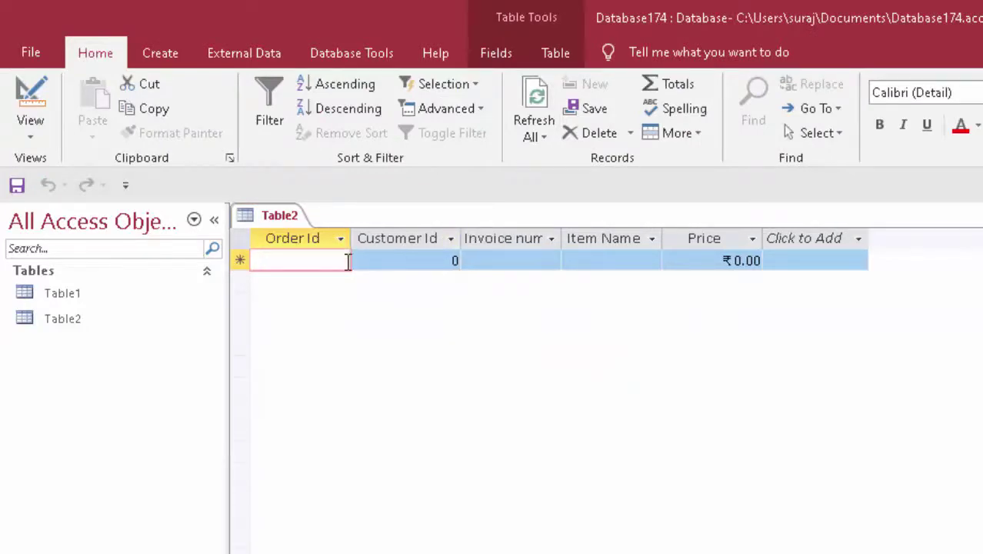
pyautogui.write('1')
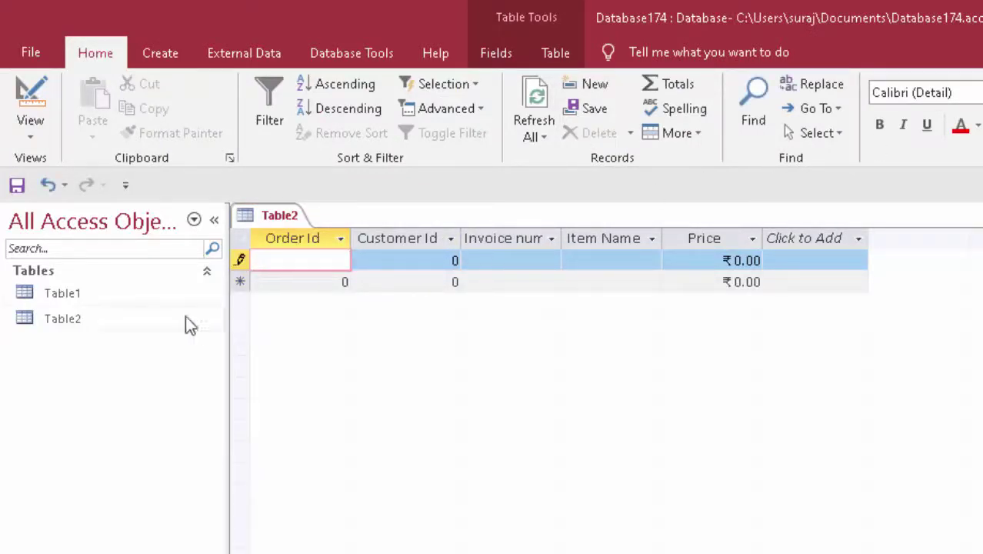
pyautogui.click(127, 301)
pyautogui.doubleClick(126, 301)
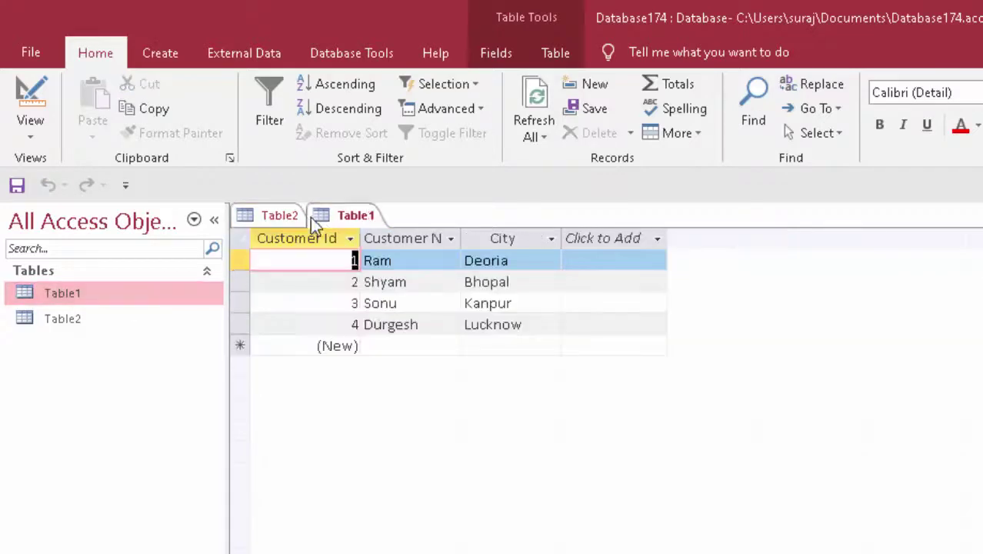
pyautogui.click(168, 318)
pyautogui.doubleClick(166, 314)
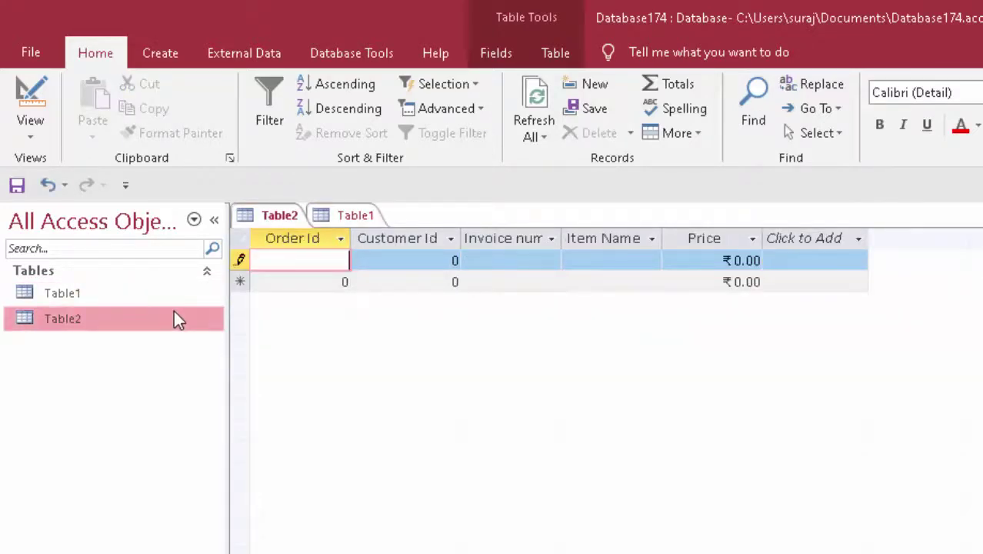
# Enter the first order: Order Id 101, Customer Id 1, invoice number AOS1001.
pyautogui.write('101')
pyautogui.press('Tab')
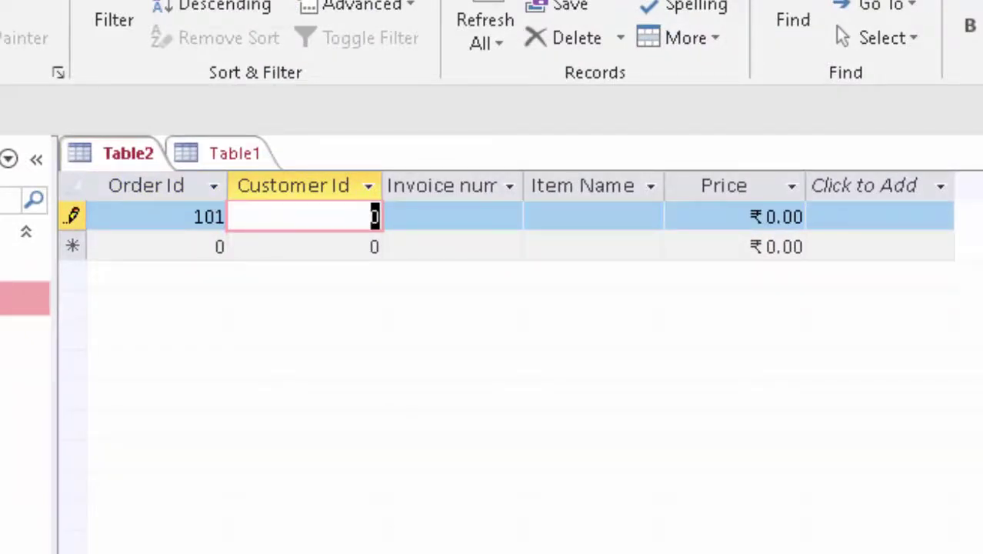
pyautogui.write('1')
pyautogui.press('Tab')
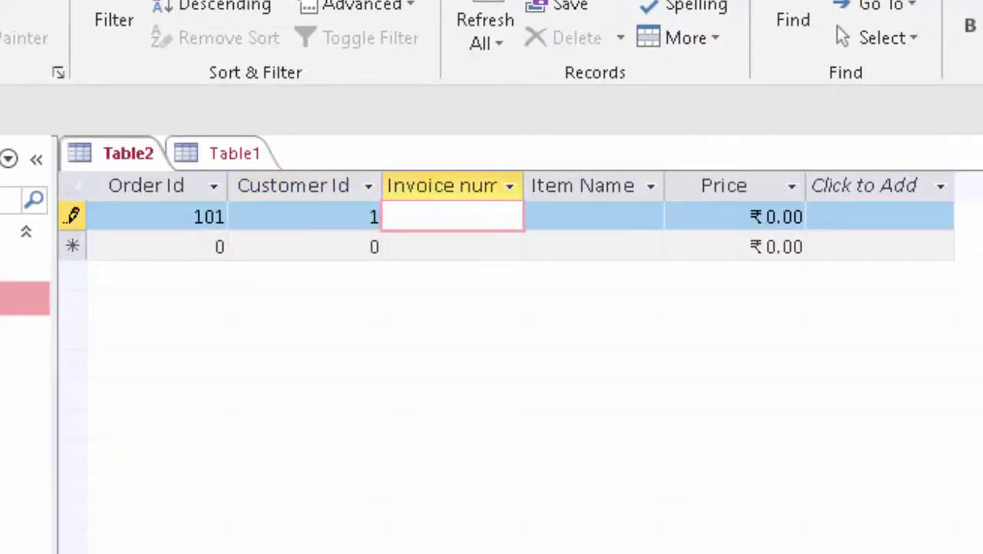
pyautogui.write('1')
pyautogui.write('001')
pyautogui.click(390, 218)
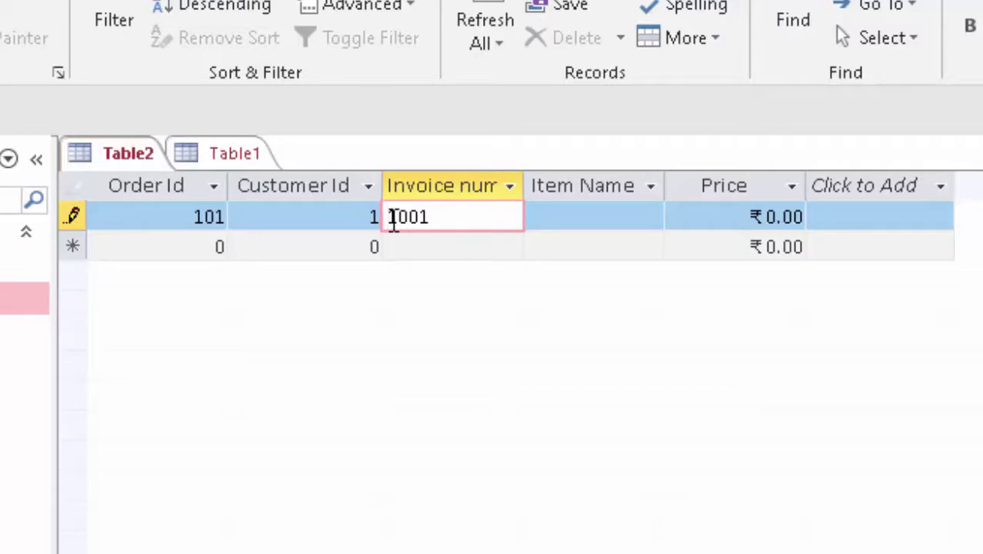
pyautogui.write('₹')
pyautogui.write('O')
pyautogui.write('S')
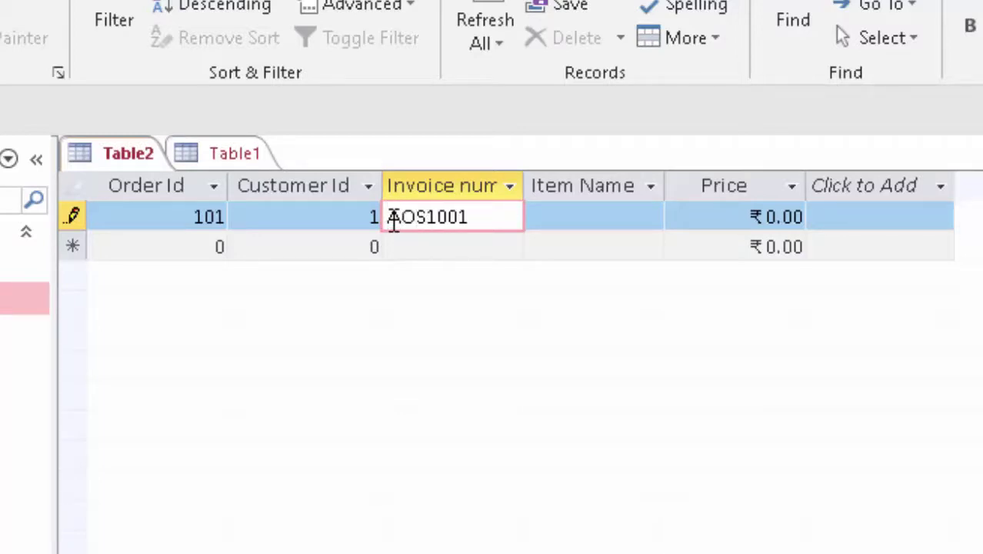
# Enter invoice number AOS1002 in the new order row.
pyautogui.click(433, 247)
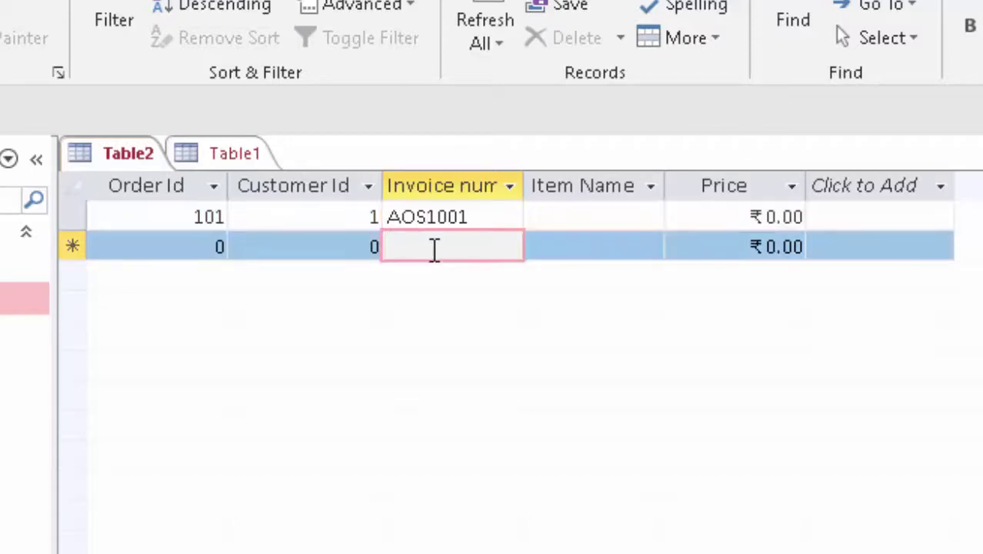
pyautogui.write('A')
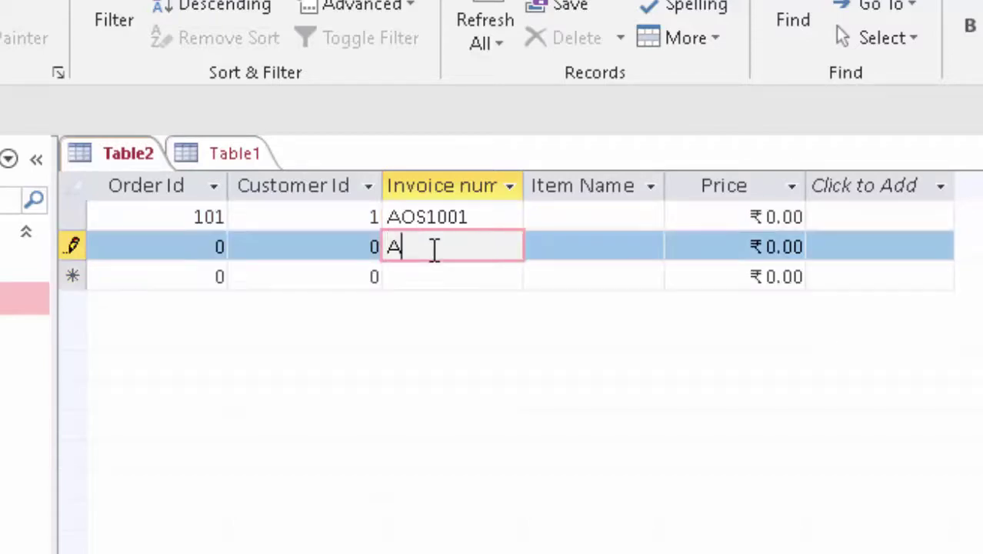
pyautogui.write('OS10')
pyautogui.press('BackSpace')
pyautogui.write('OS100')
pyautogui.write('2')
pyautogui.press('Tab')
pyautogui.write('`')
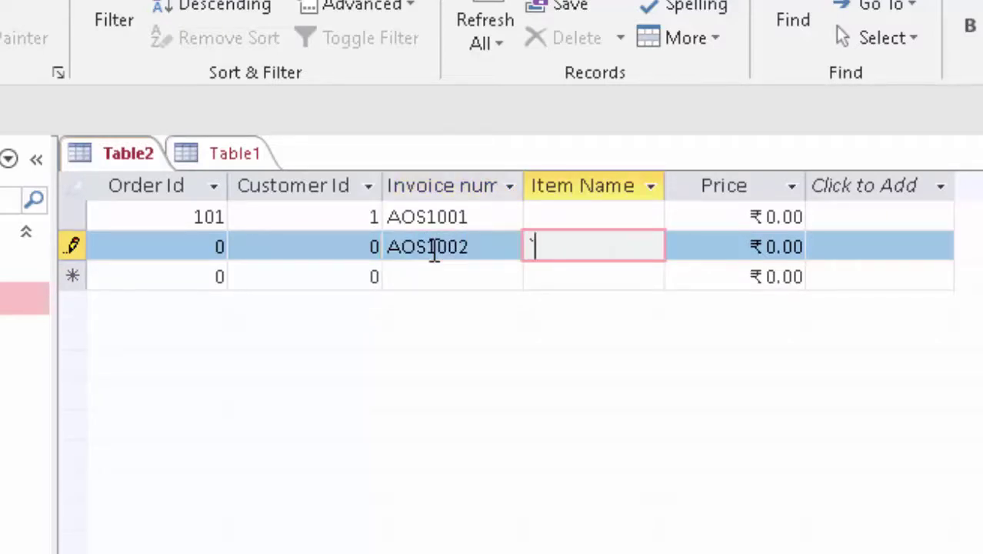
# Give order 101 the item Keyboard at a price of ₹200.
pyautogui.click(566, 215)
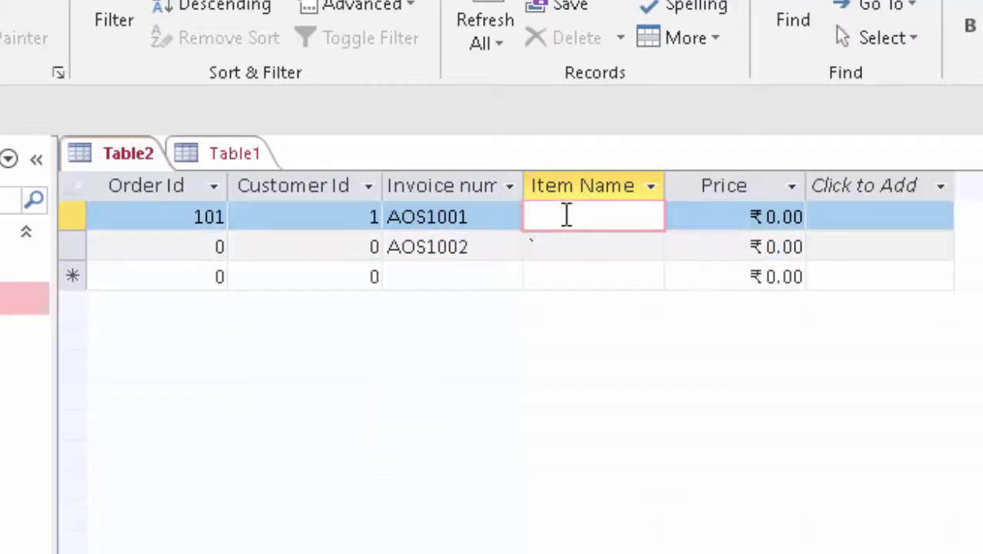
pyautogui.write('Keyb')
pyautogui.write('oard')
pyautogui.press('Tab')
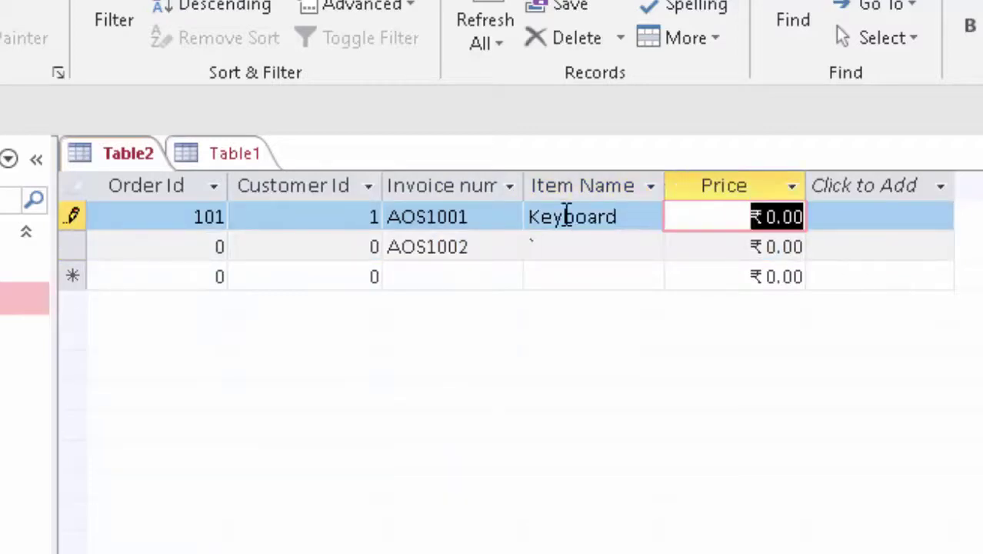
pyautogui.write('200')
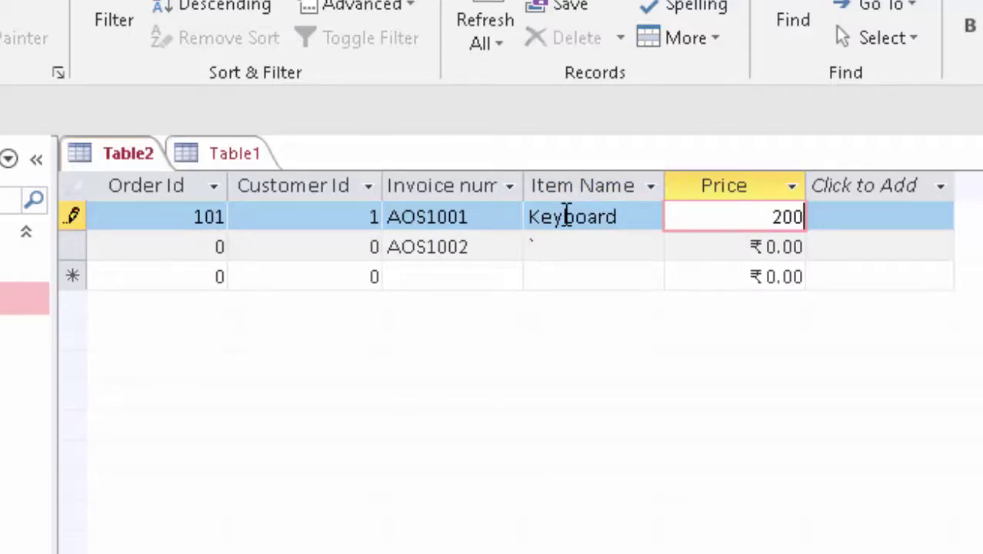
pyautogui.press('Tab')
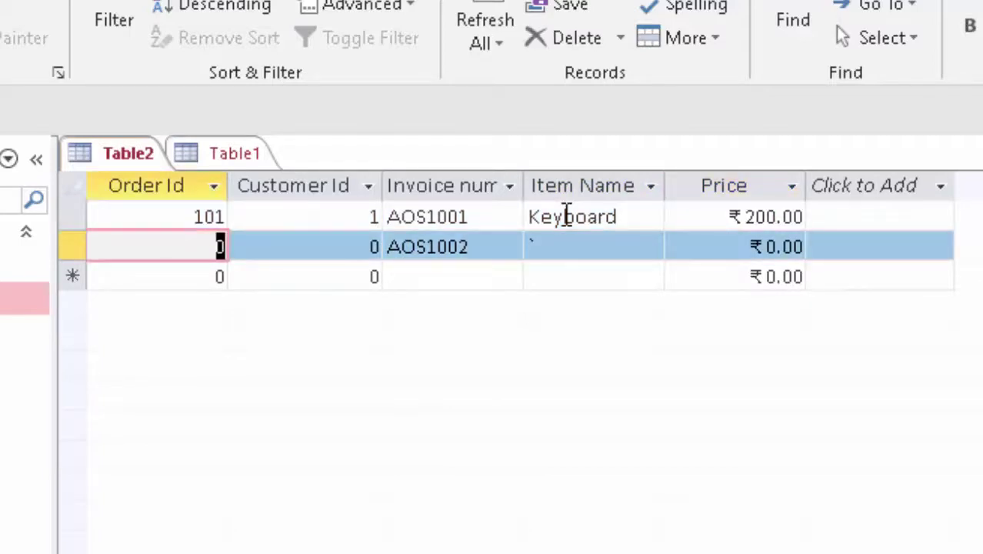
# Set order 102's Order Id to 102, Customer Id 2 and item Mouse.
pyautogui.write('102')
pyautogui.press('Tab')
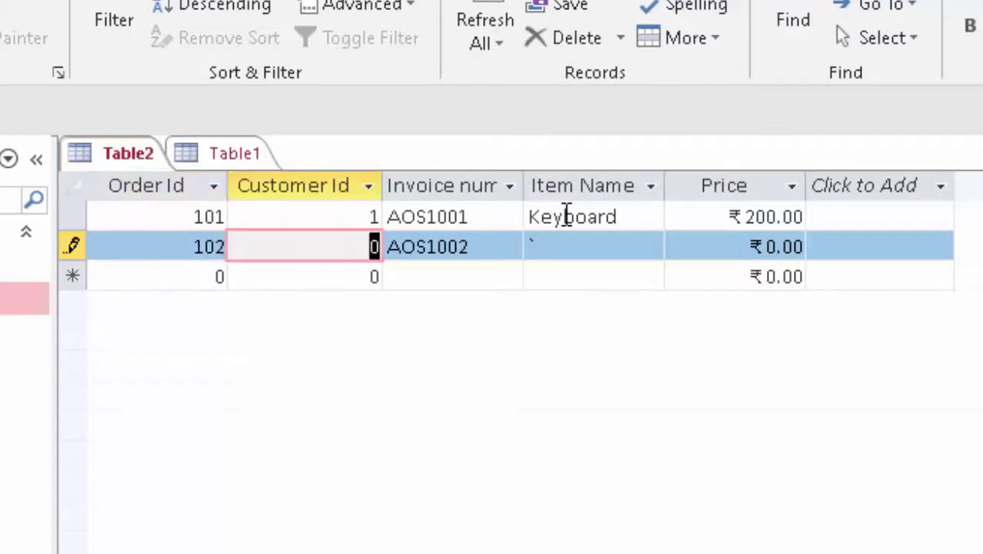
pyautogui.write('2')
pyautogui.press('Tab')
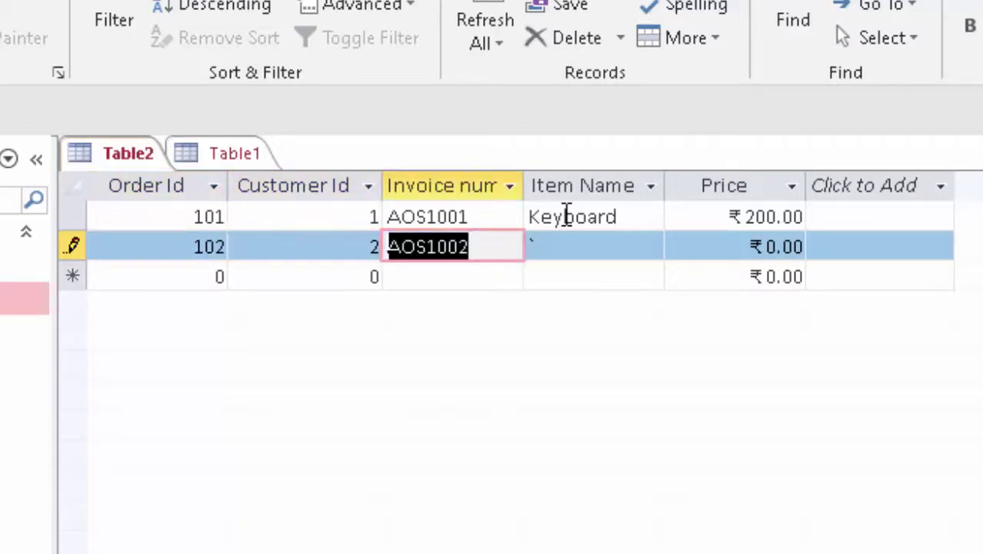
pyautogui.click(586, 248)
pyautogui.write('M')
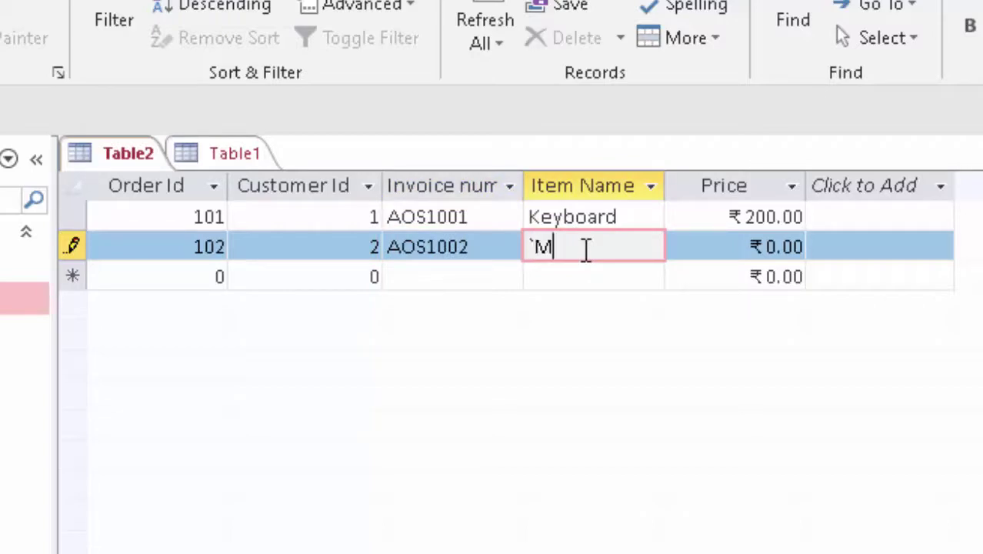
pyautogui.write('ouse')
pyautogui.press('Tab')
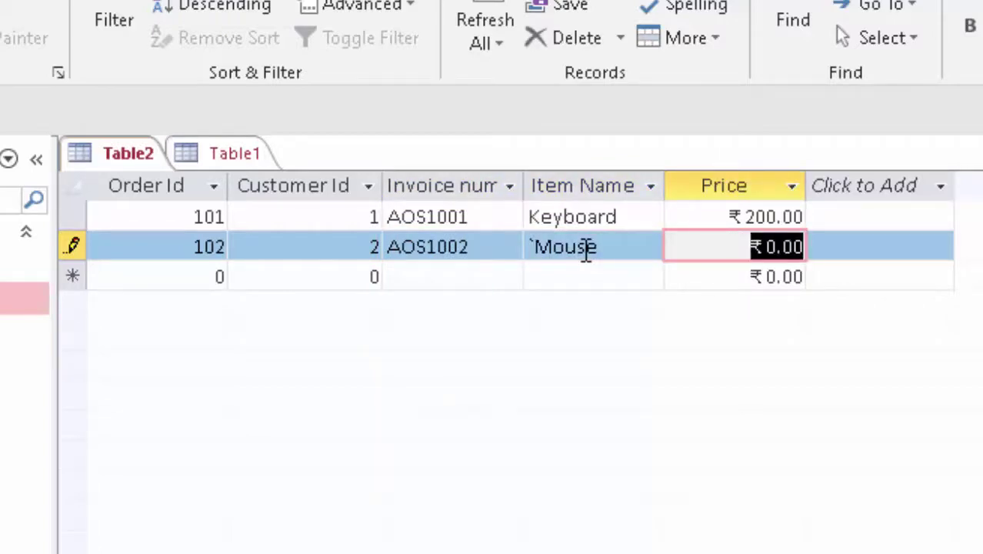
# Price order 102 at ₹120 and add order 103: customer 3, AOS1003, Keyboard, ₹200.
pyautogui.write('120')
pyautogui.press('Tab')
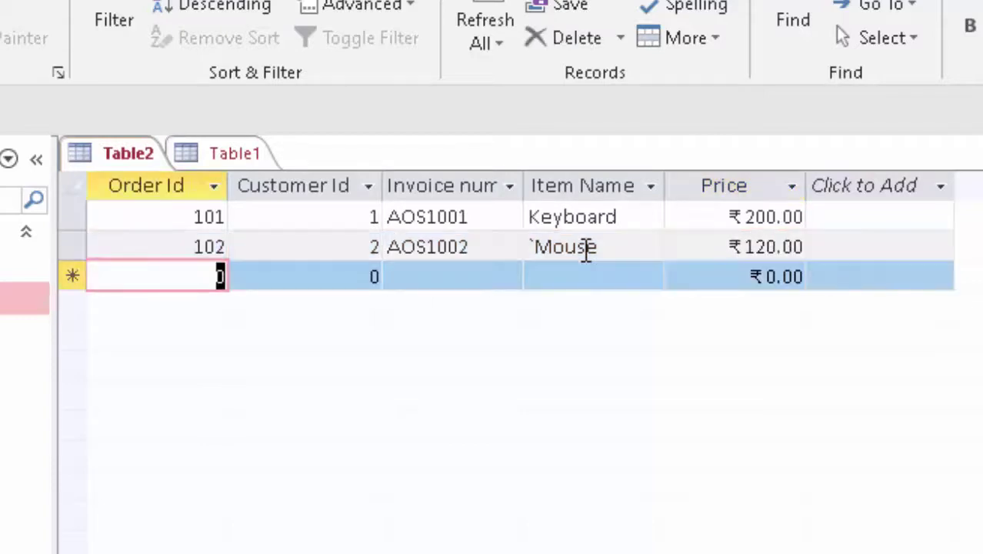
pyautogui.write('10')
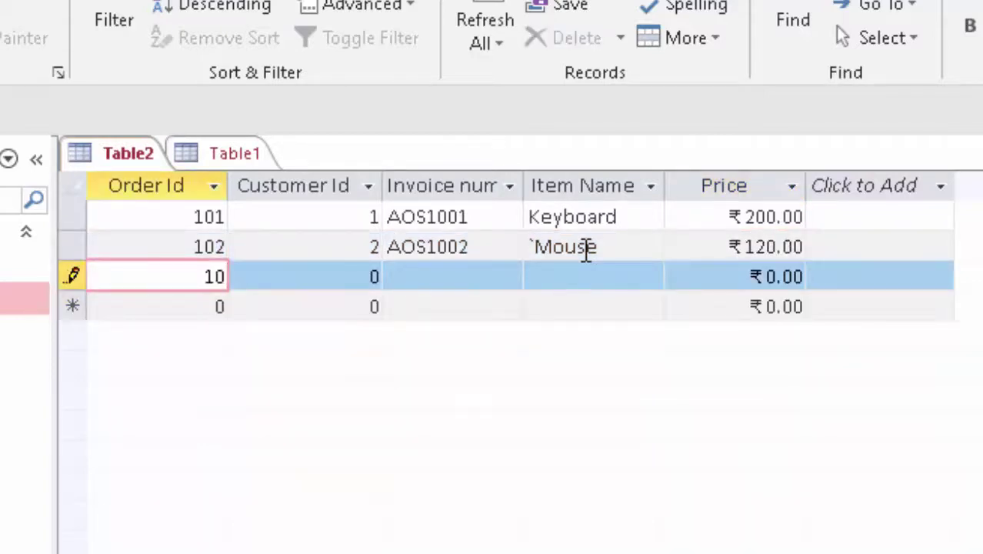
pyautogui.write('3')
pyautogui.press('Tab')
pyautogui.write('3')
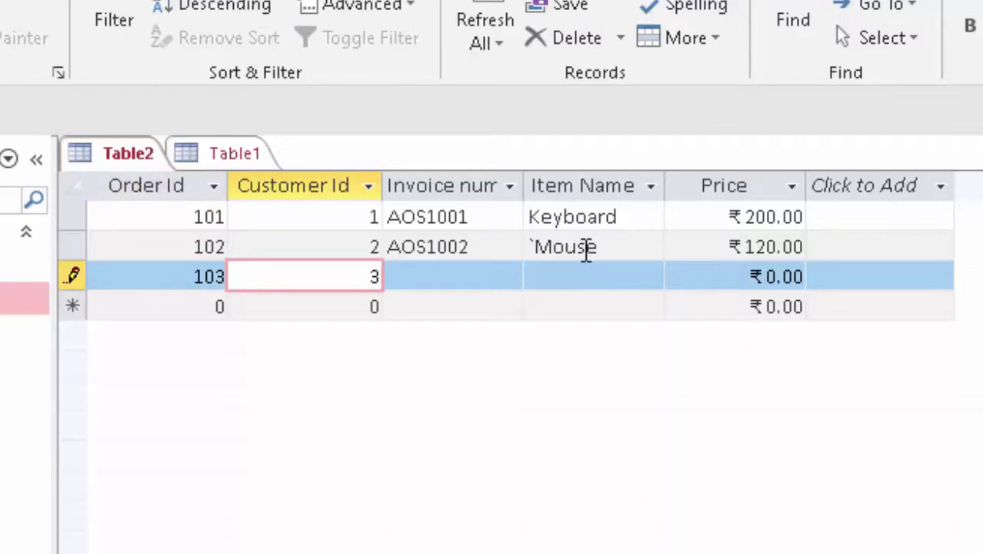
pyautogui.press('Tab')
pyautogui.write('A')
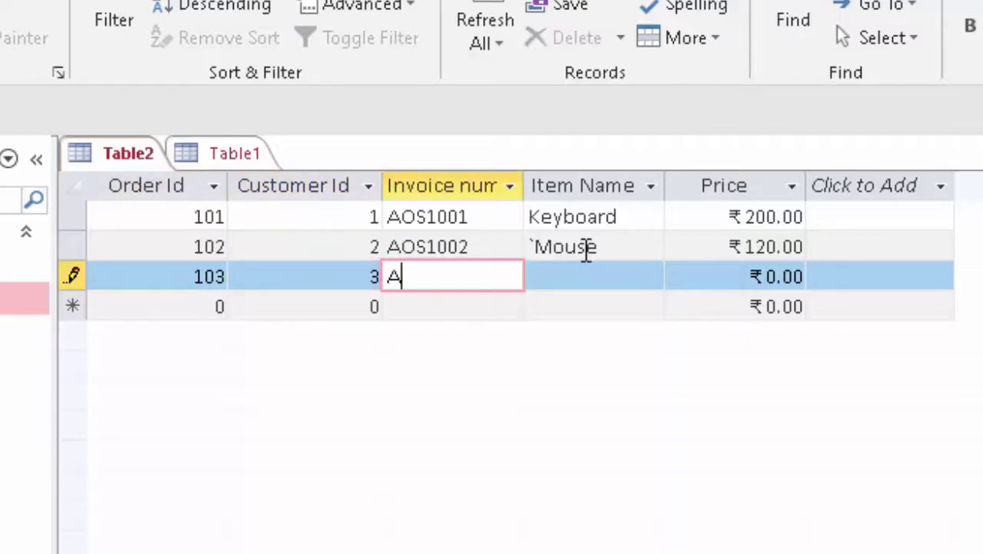
pyautogui.write('OS1')
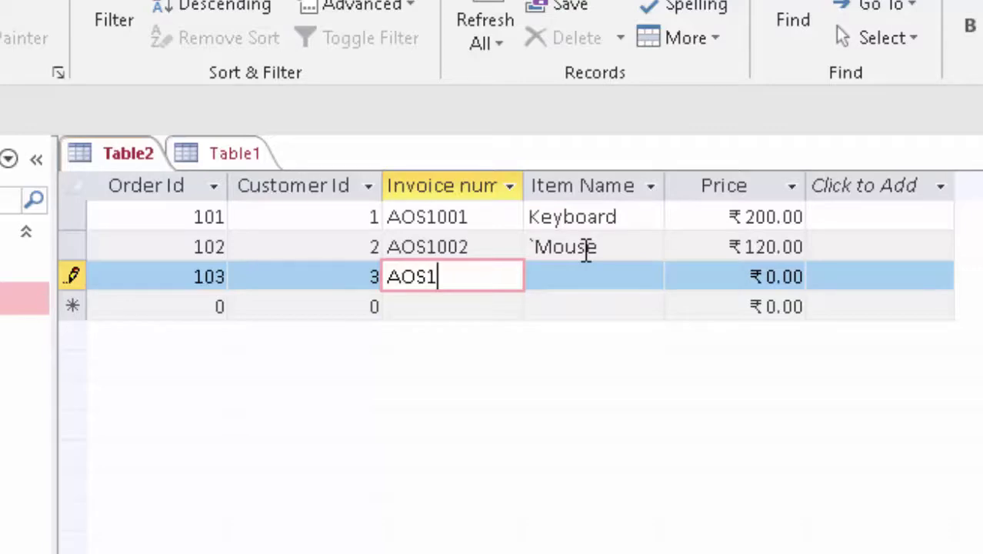
pyautogui.write('003')
pyautogui.press('Tab')
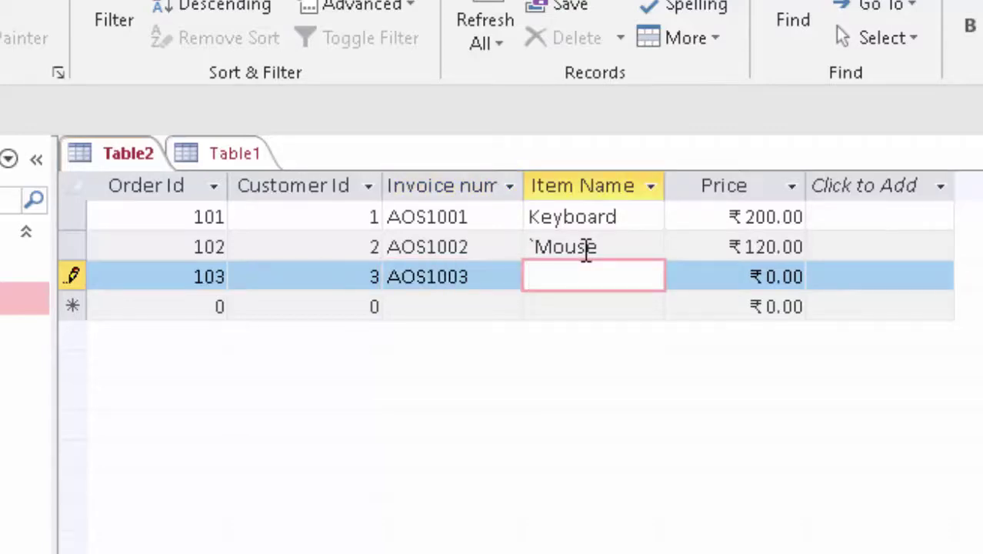
pyautogui.write('Keyb')
pyautogui.write('oard')
pyautogui.press('Tab')
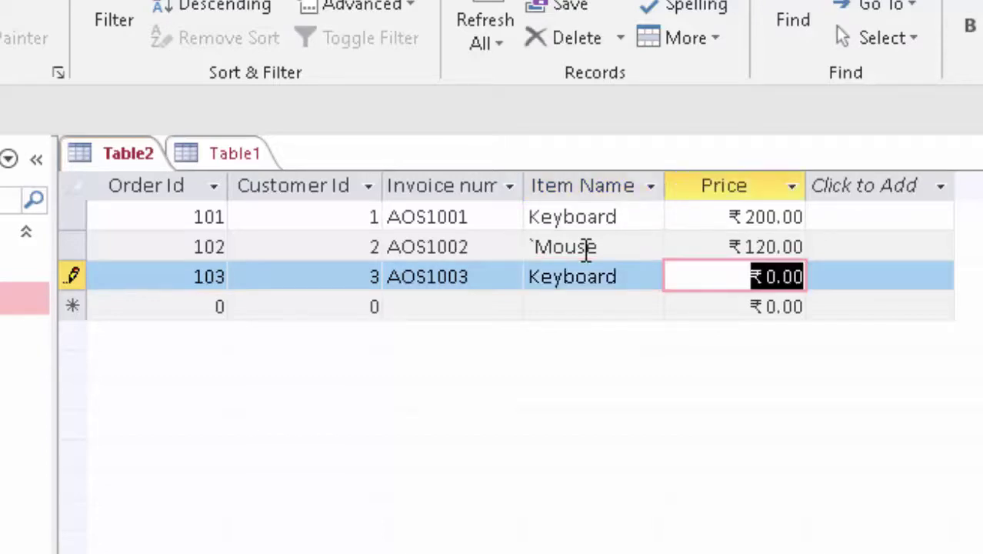
pyautogui.write('2')
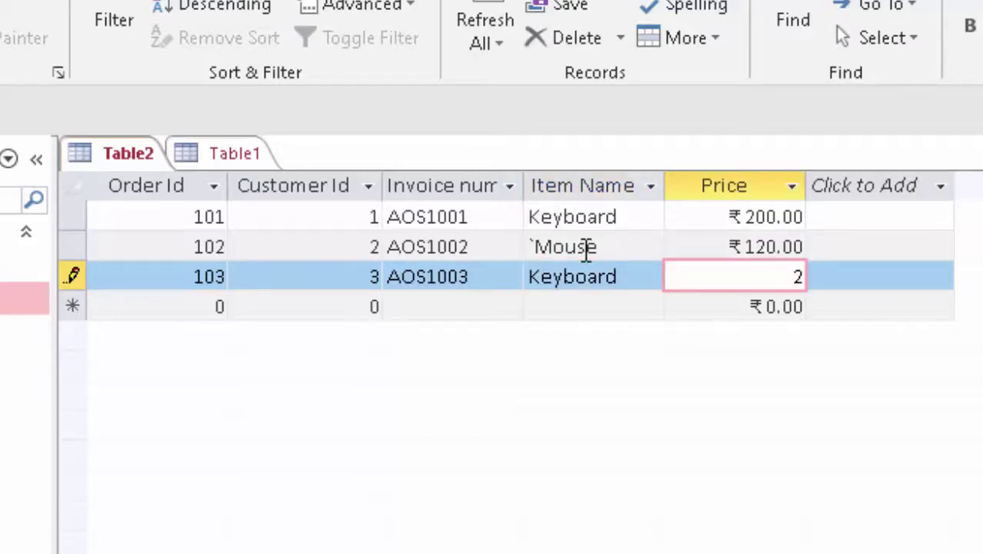
pyautogui.write('00')
pyautogui.press('Tab')
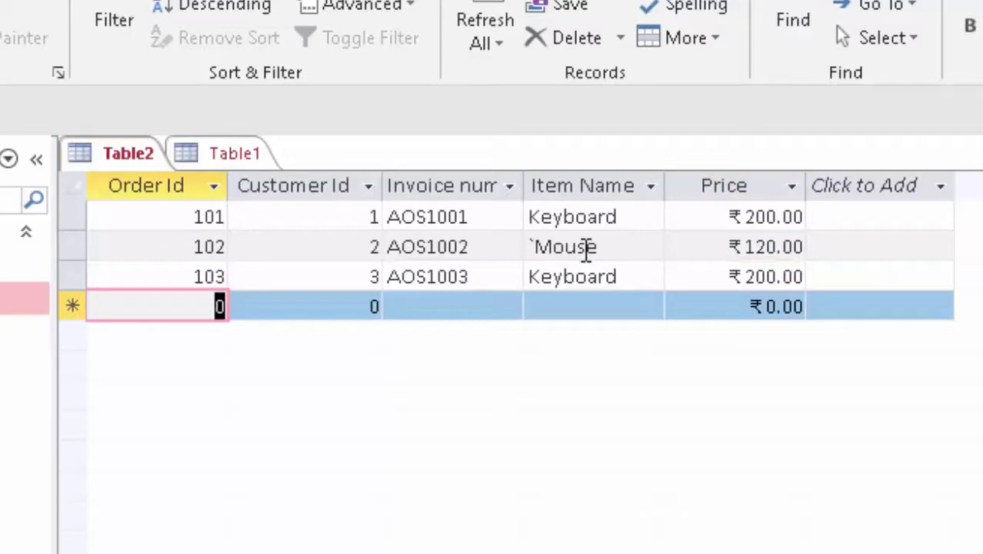
# Add order 104 for customer 4: invoice AOS1004, Mouse, ₹120.
pyautogui.write('104')
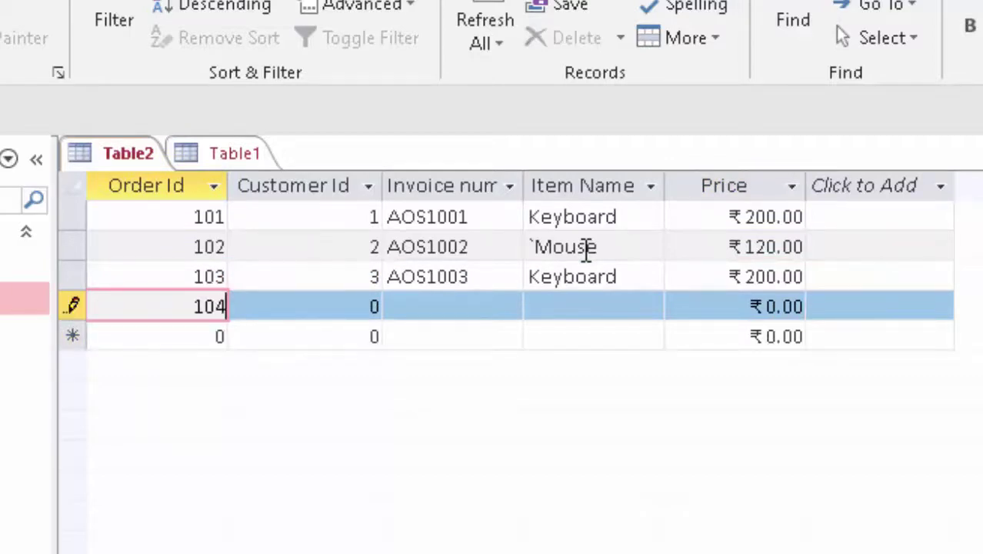
pyautogui.press('Tab')
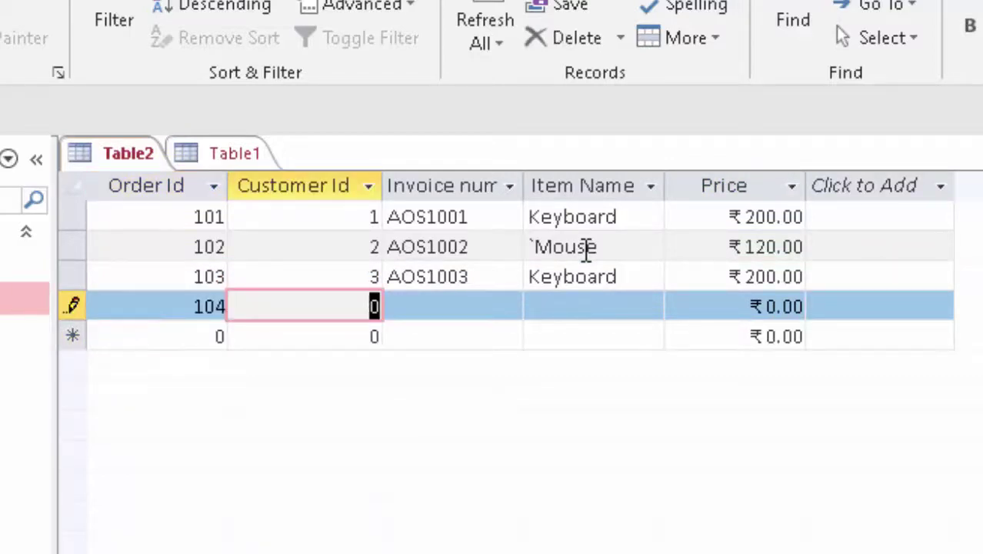
pyautogui.write('4')
pyautogui.press('Tab')
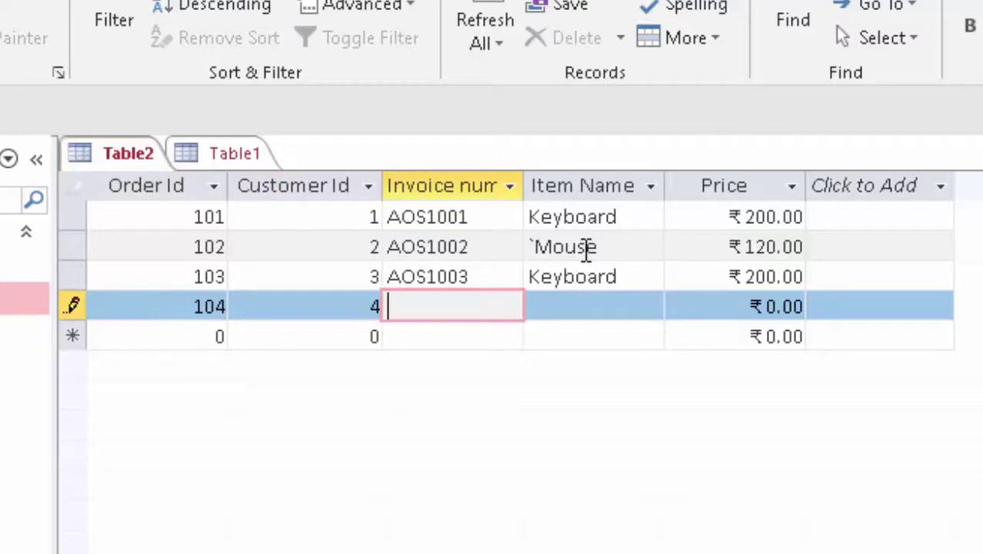
pyautogui.write('AOS1')
pyautogui.write('004')
pyautogui.press('Tab')
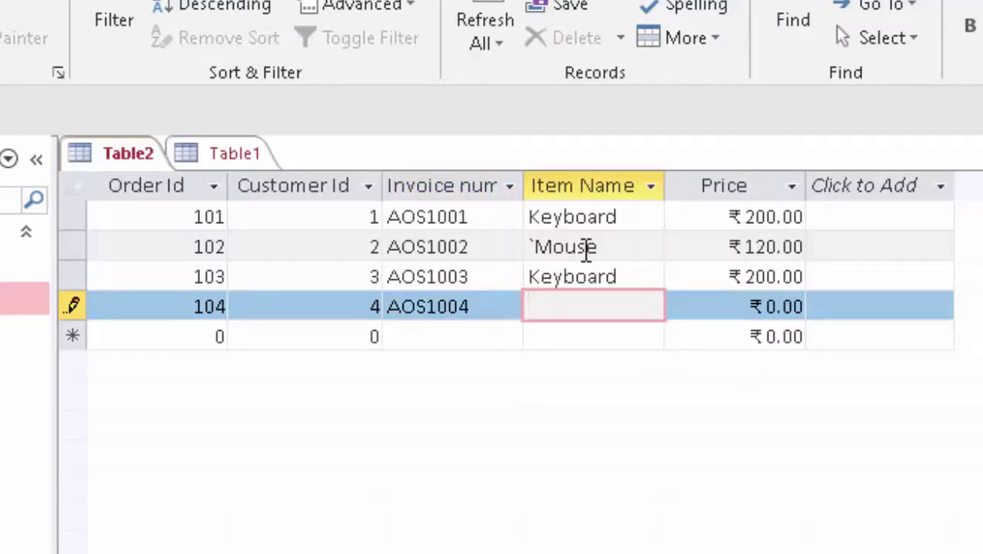
pyautogui.write('Mou')
pyautogui.write('se')
pyautogui.press('Tab')
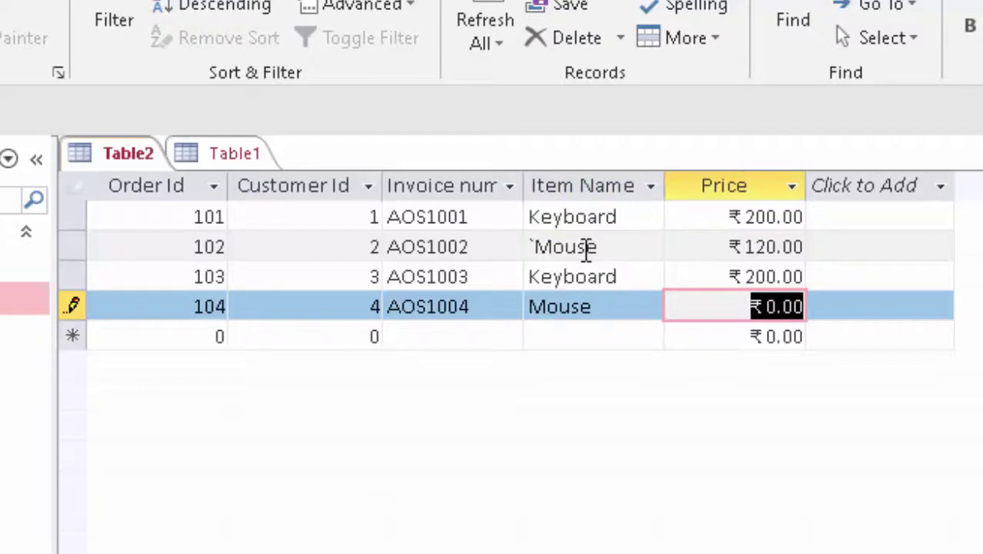
pyautogui.write('1220')
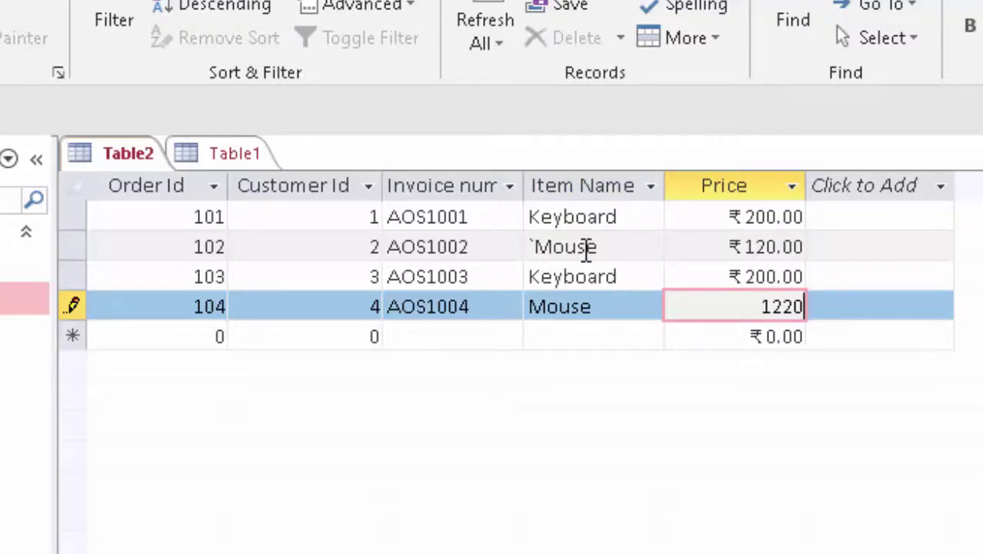
pyautogui.press('BackSpace')
pyautogui.write('0')
pyautogui.click(697, 342)
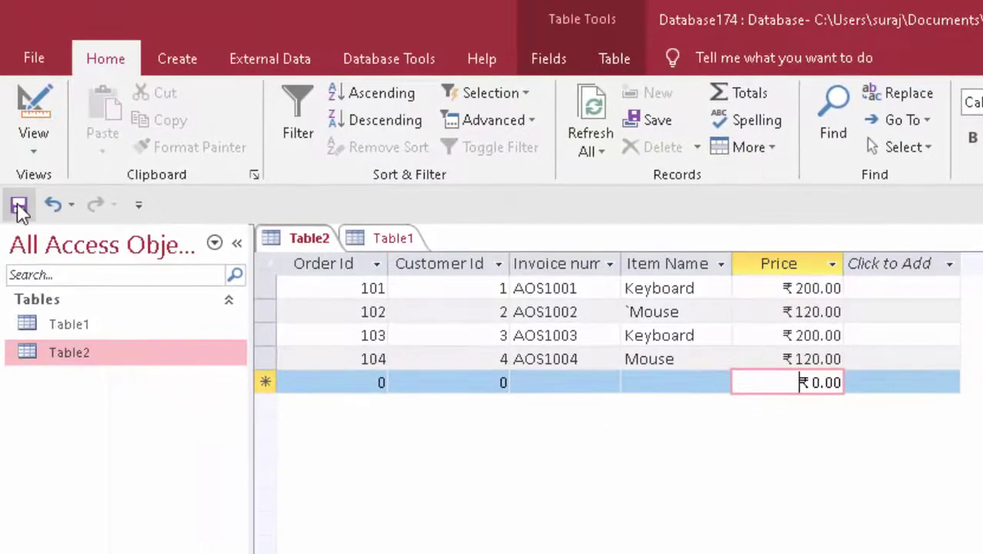
# Save the order records and close both Table2 and Table1.
pyautogui.click(19, 207)
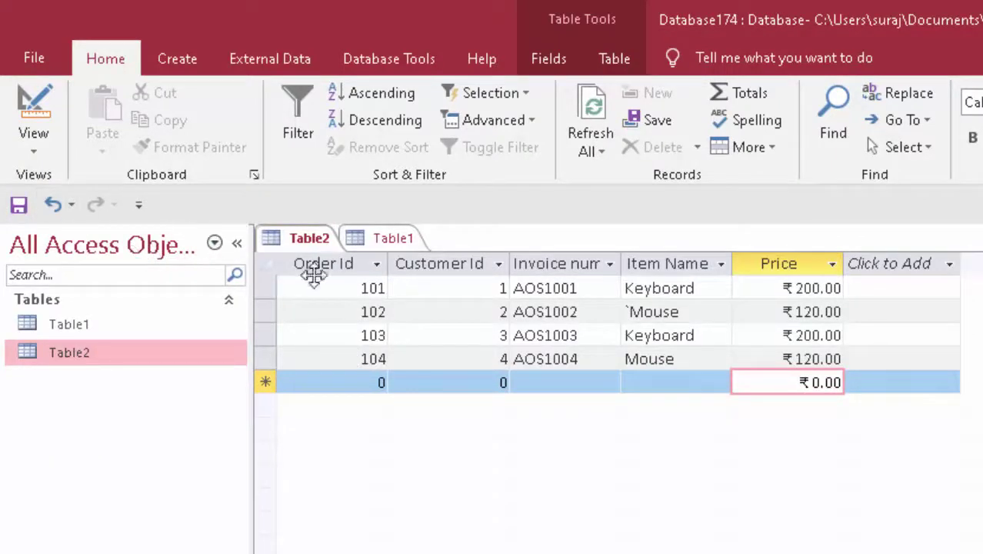
pyautogui.rightClick(306, 242)
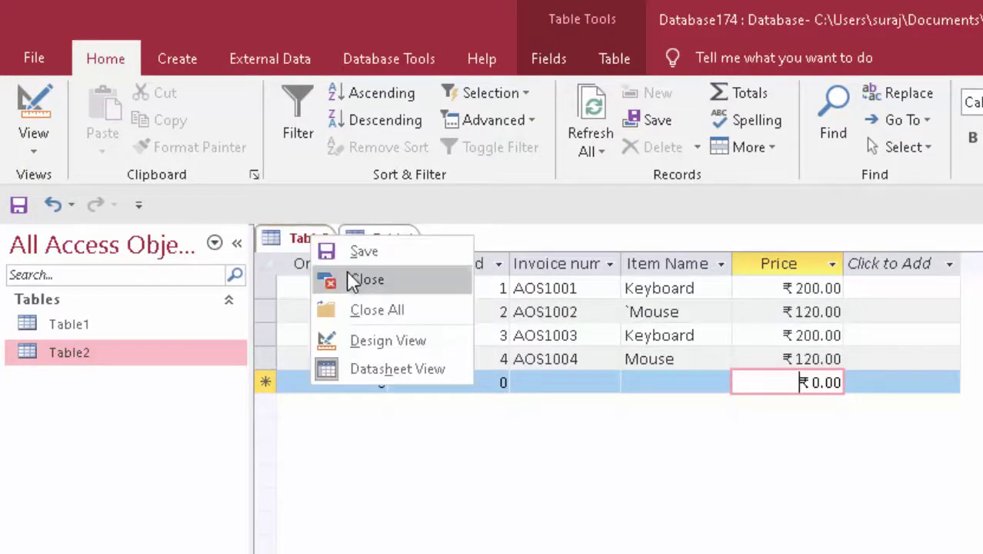
pyautogui.click(352, 278)
pyautogui.rightClick(307, 238)
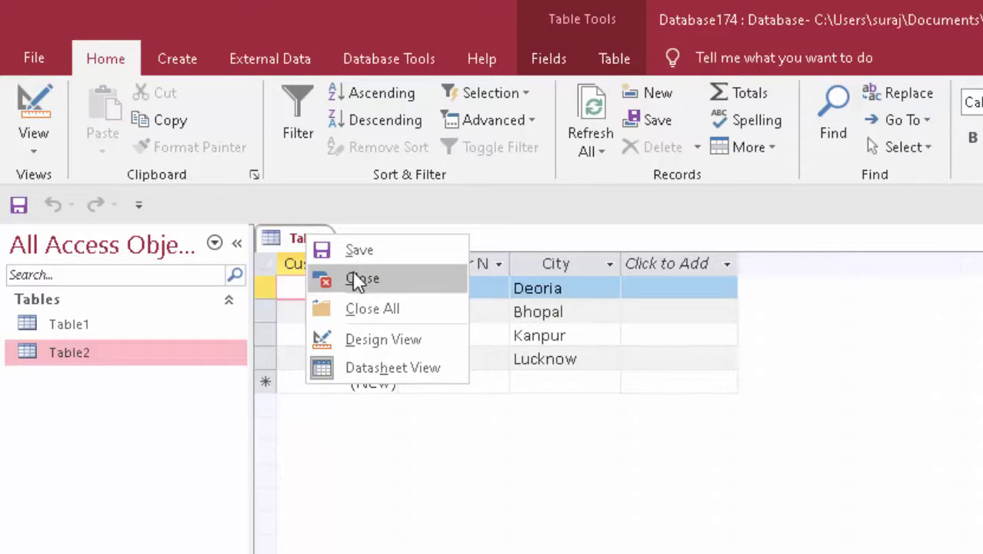
pyautogui.click(355, 281)
# Create a new blank table and save it as Table3 in Design View.
pyautogui.click(171, 60)
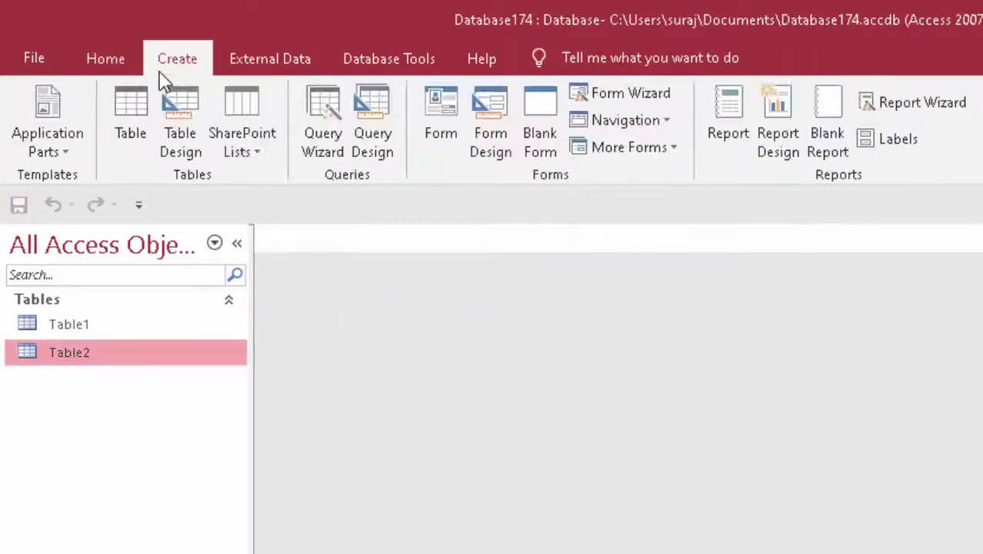
pyautogui.click(141, 96)
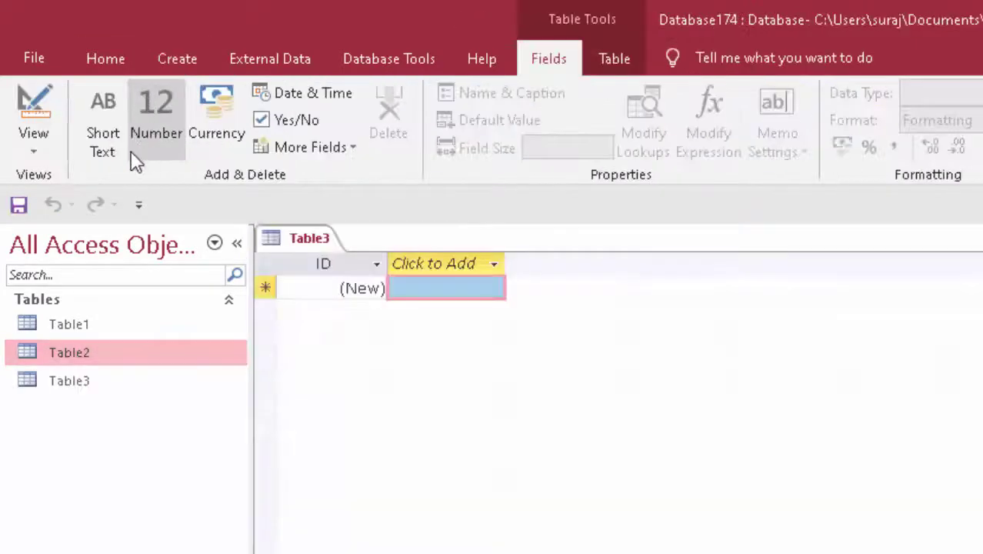
pyautogui.click(39, 111)
pyautogui.click(824, 357)
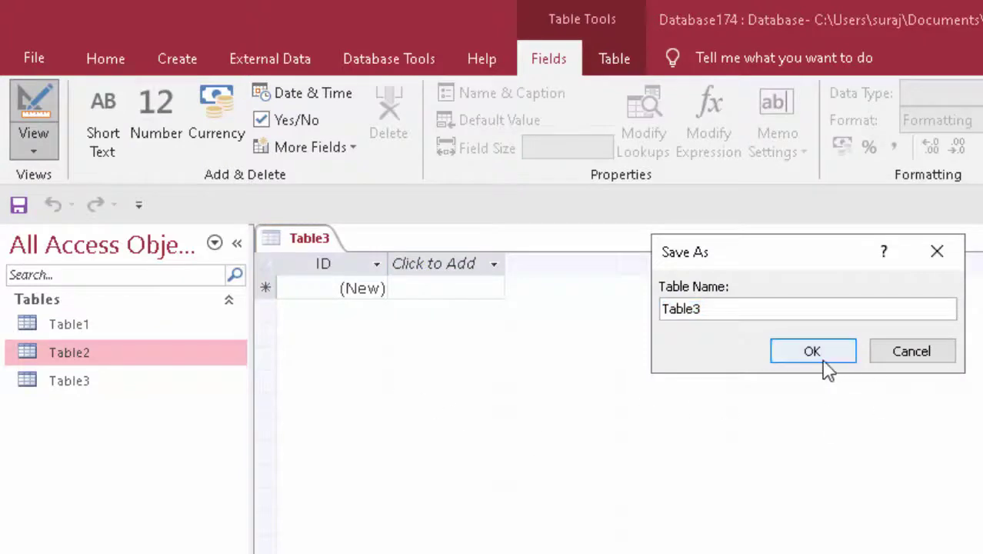
# Rename the first field to Invoice number with the Short Text data type.
pyautogui.press('BackSpace')
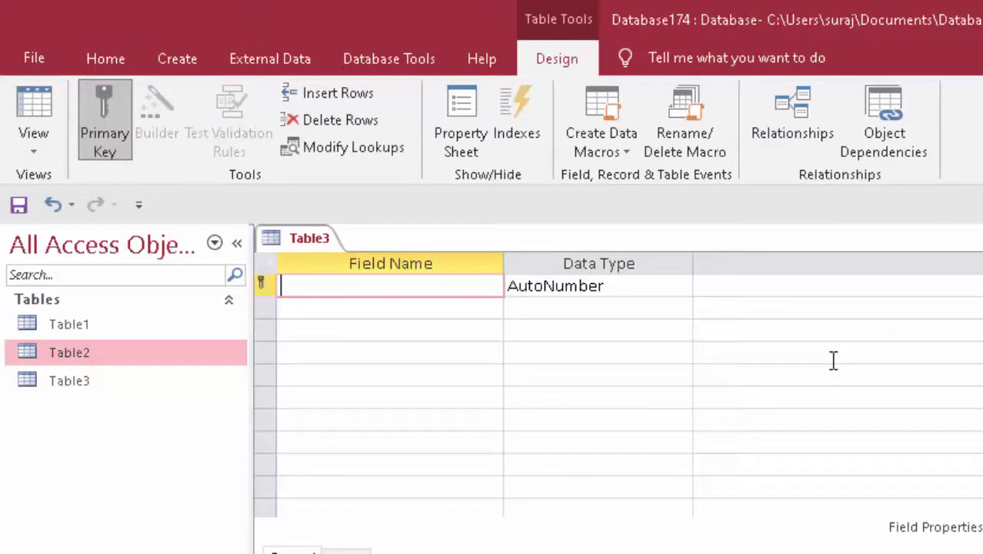
pyautogui.write('Invo')
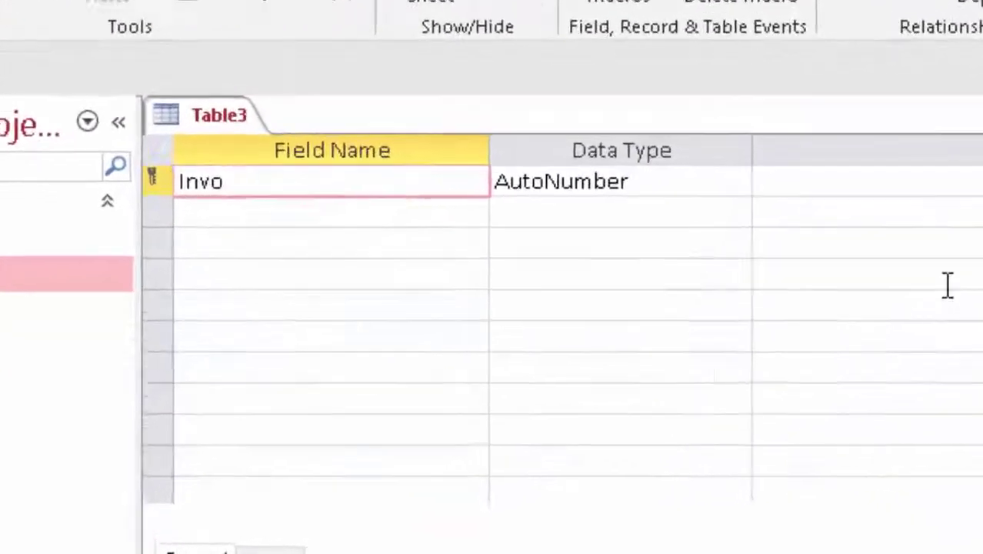
pyautogui.write('ice num')
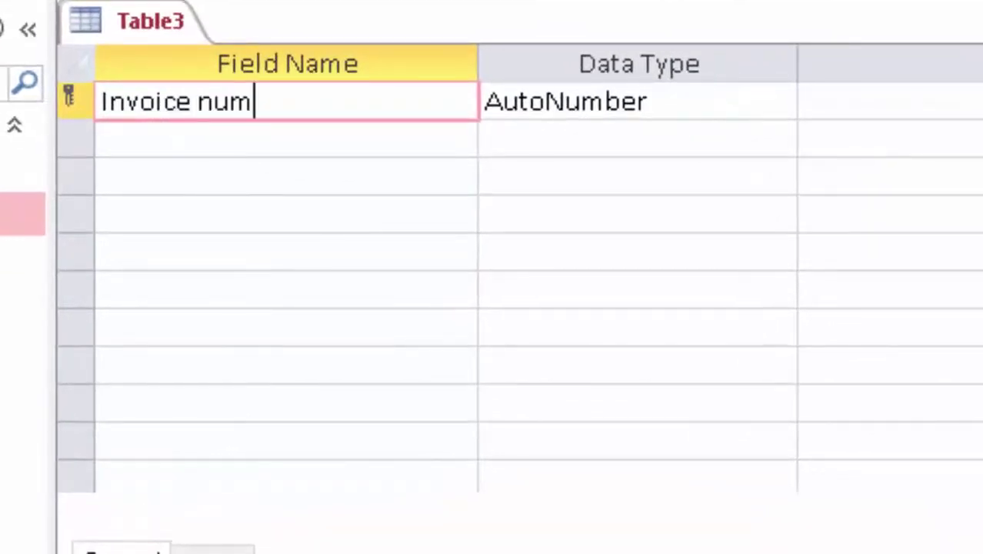
pyautogui.write('ber')
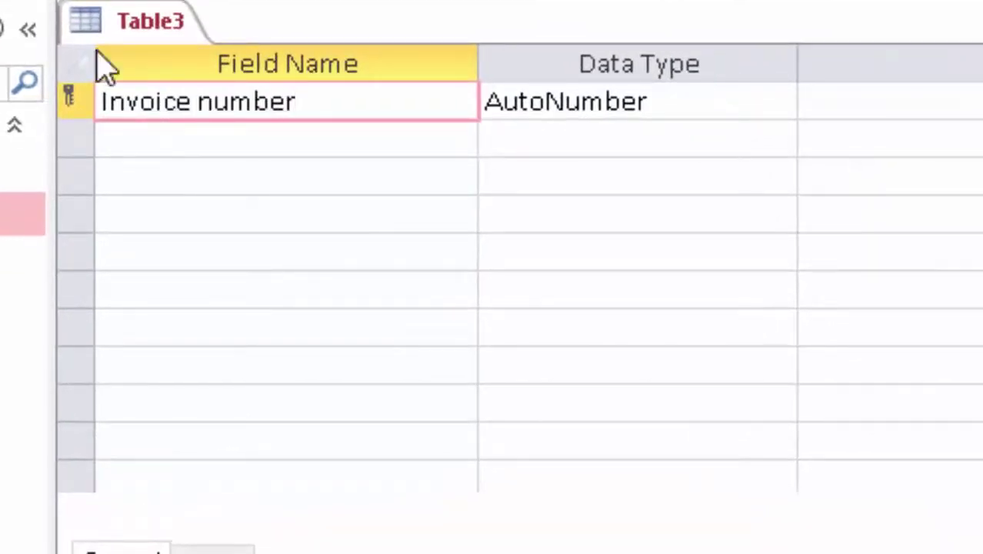
pyautogui.click(669, 100)
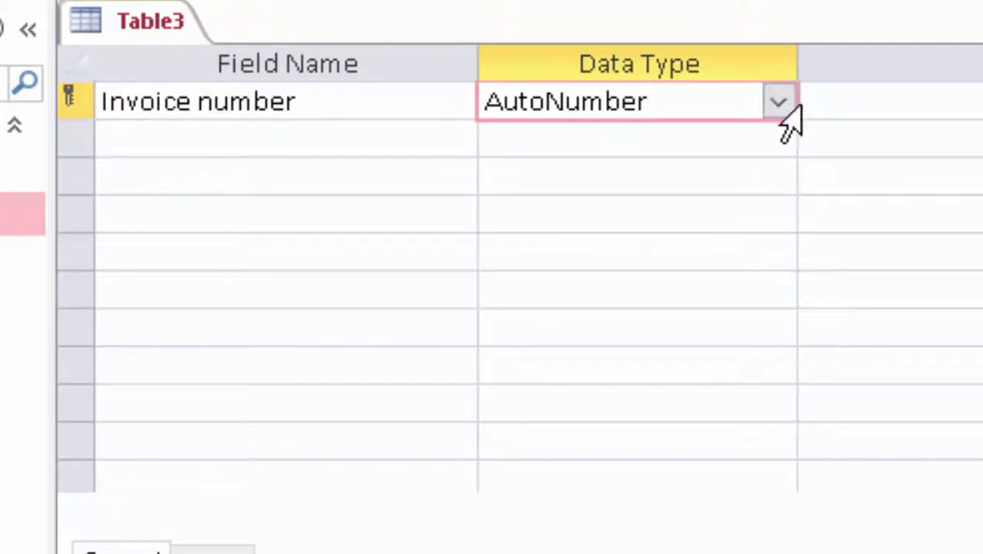
pyautogui.click(781, 108)
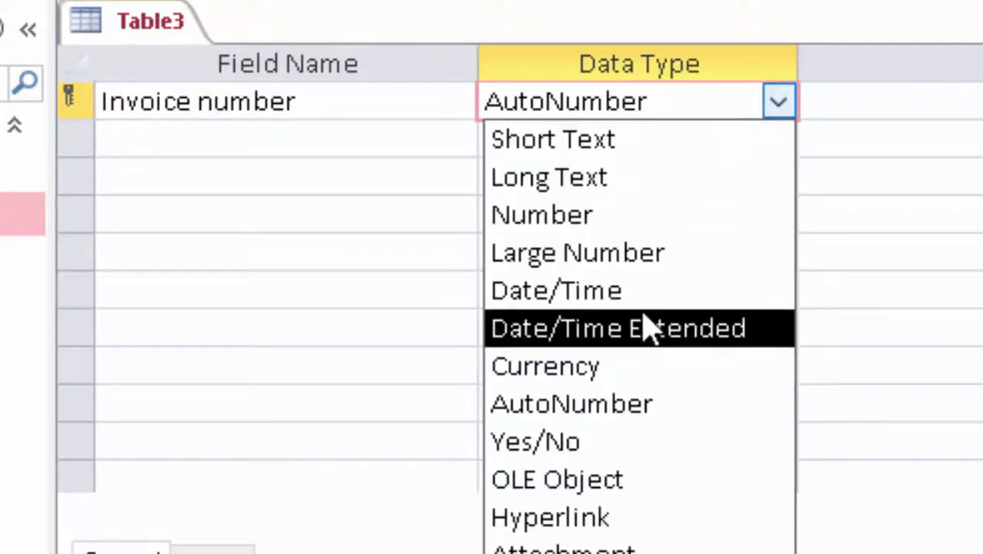
pyautogui.click(626, 139)
# Add an Order Id field of type Number, then switch Table3 to Datasheet View.
pyautogui.click(334, 181)
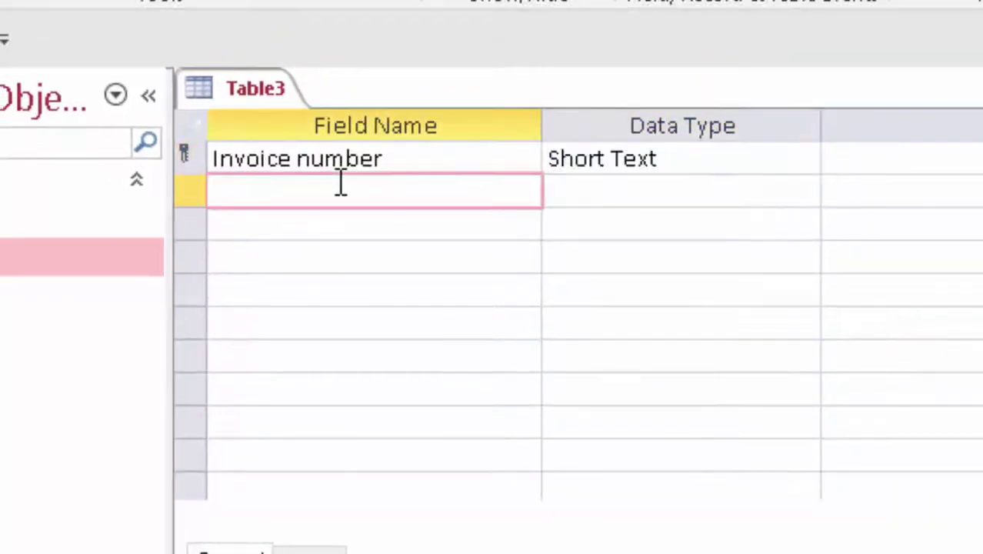
pyautogui.write('Ord')
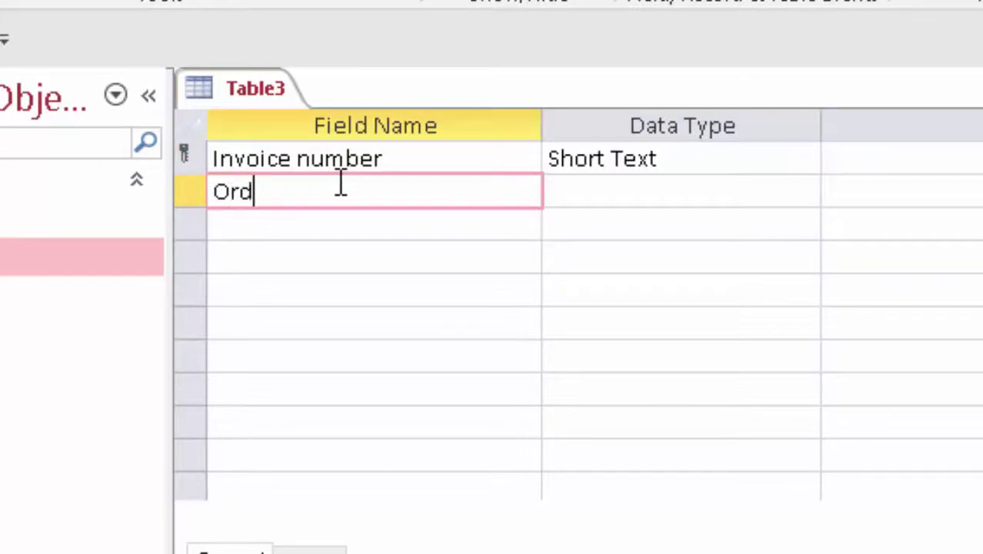
pyautogui.write('er')
pyautogui.write(' Id')
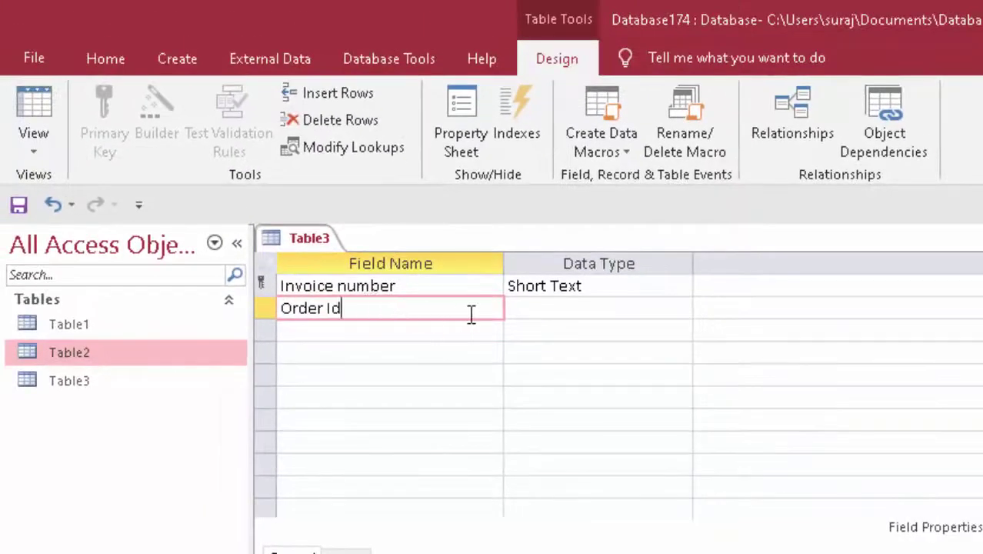
pyautogui.click(576, 308)
pyautogui.click(681, 308)
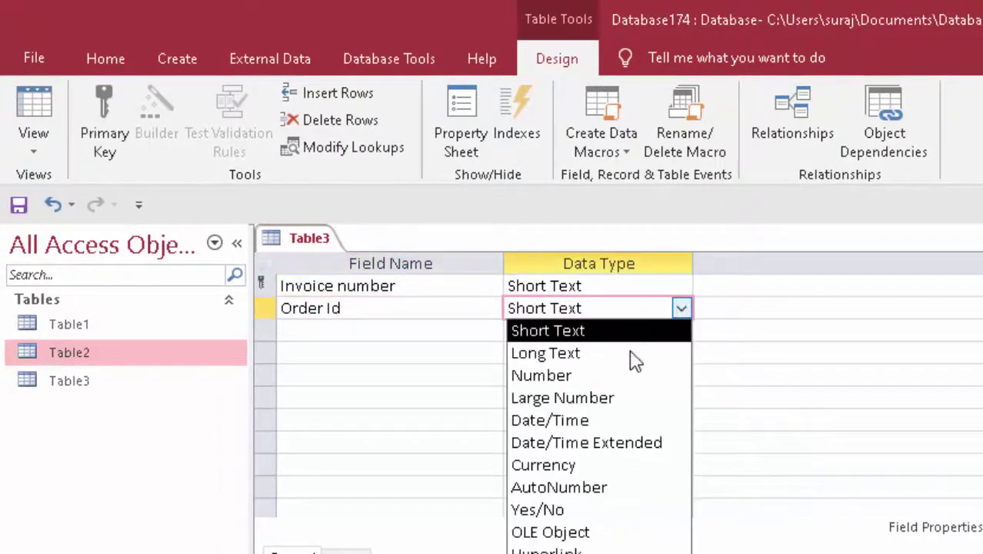
pyautogui.click(619, 375)
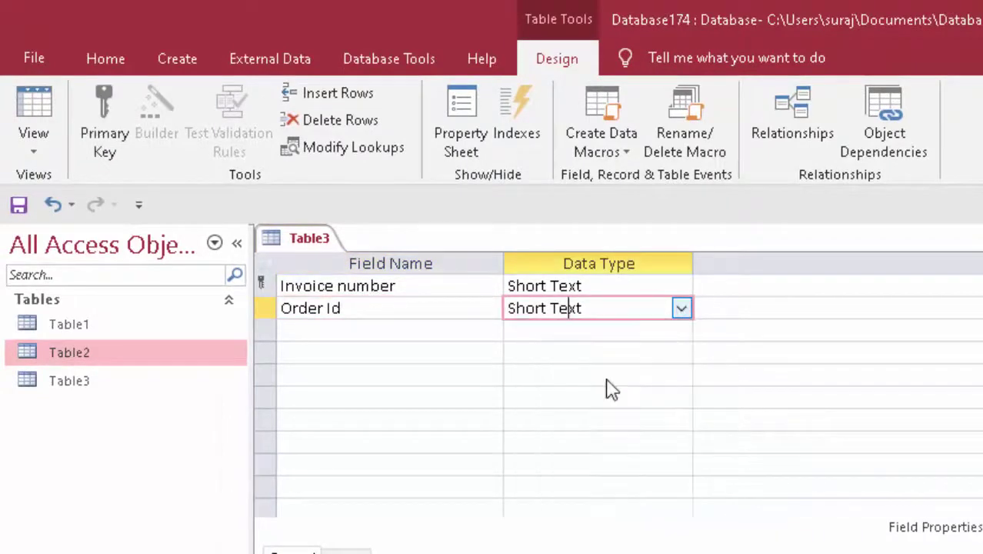
pyautogui.click(27, 102)
# Save the design, autofit the Invoice number column, and open Table2 beside Table3.
pyautogui.click(755, 513)
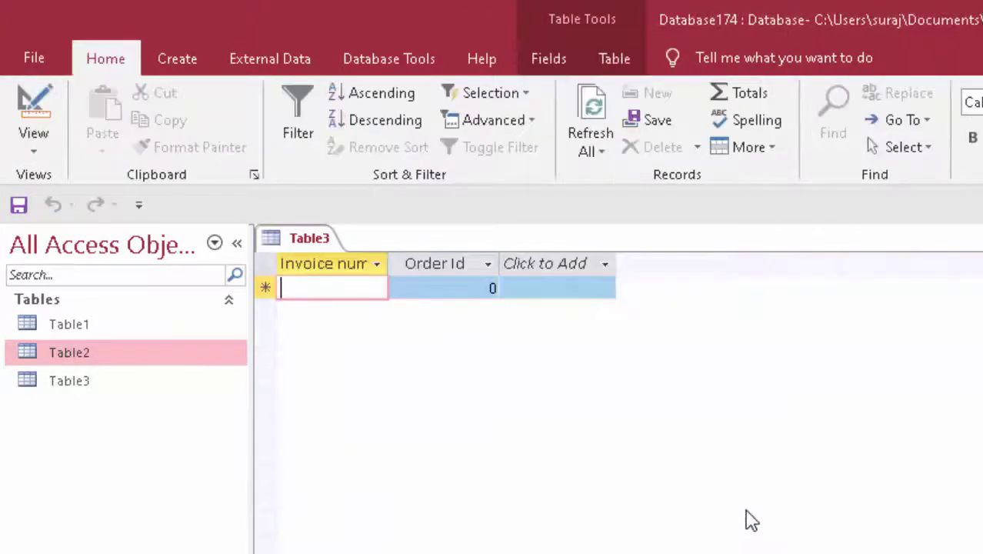
pyautogui.doubleClick(390, 266)
pyautogui.doubleClick(187, 350)
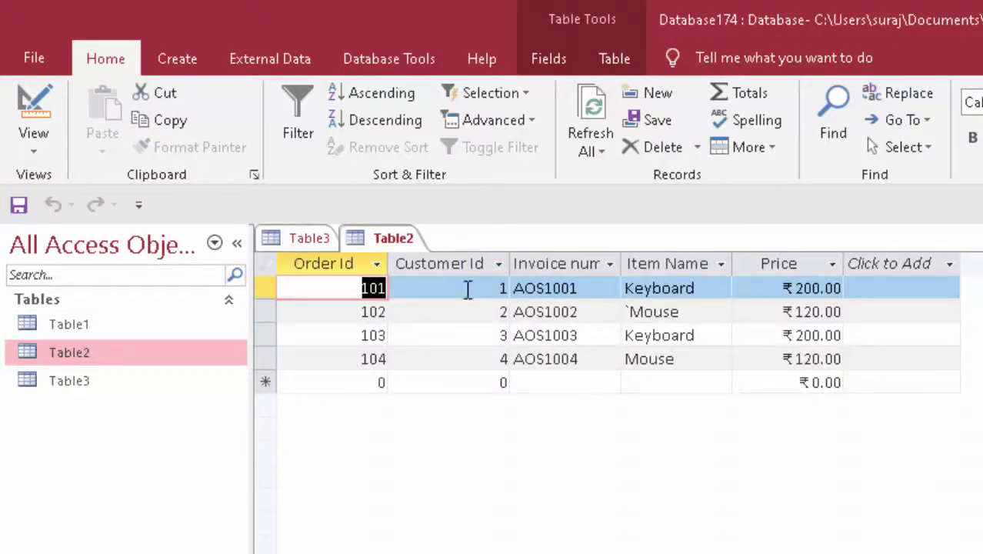
pyautogui.doubleClick(155, 378)
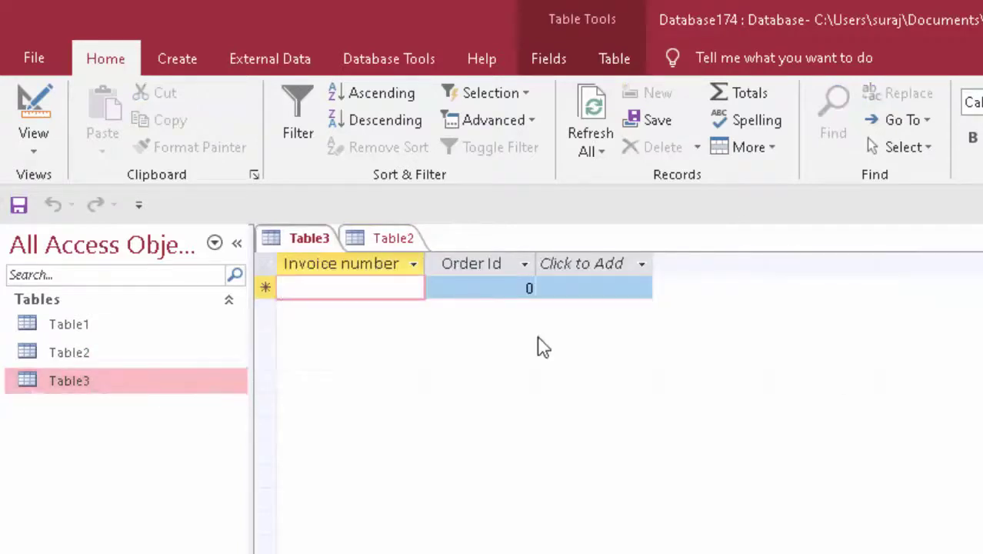
pyautogui.click(480, 283)
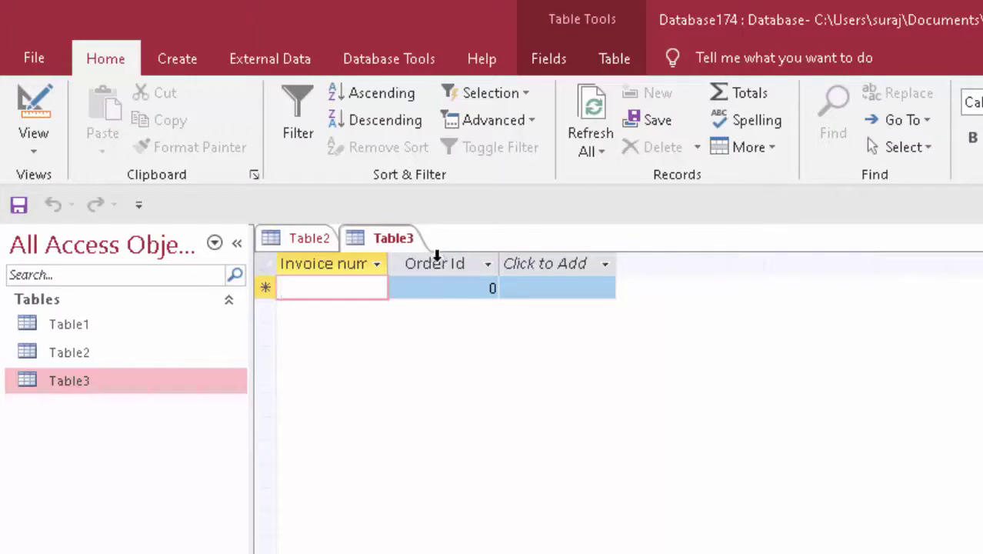
# Enter invoices AOs1001–AOS1004 with Order Ids 101–104 into Table3.
pyautogui.write('A')
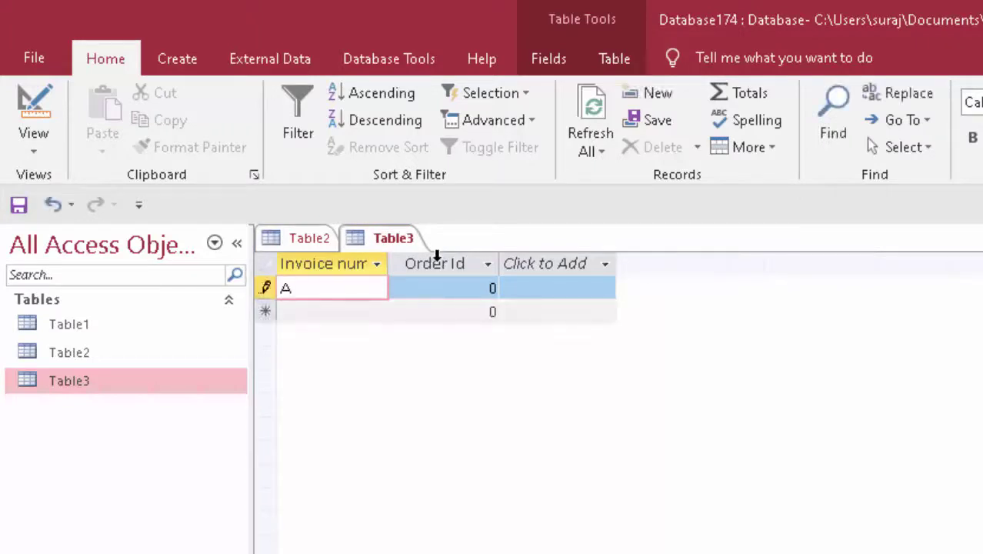
pyautogui.write('Os1')
pyautogui.write('001')
pyautogui.press('Tab')
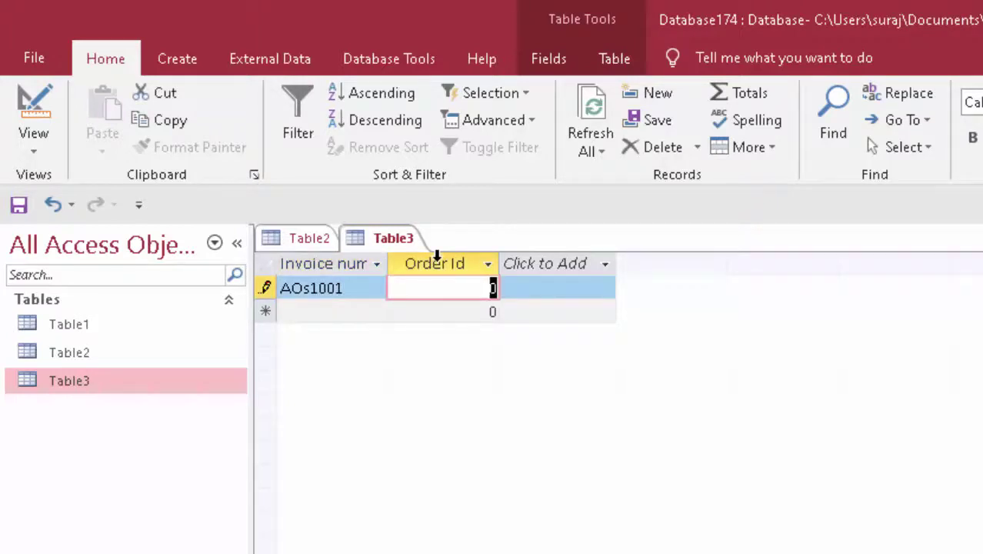
pyautogui.write('101')
pyautogui.press('Tab')
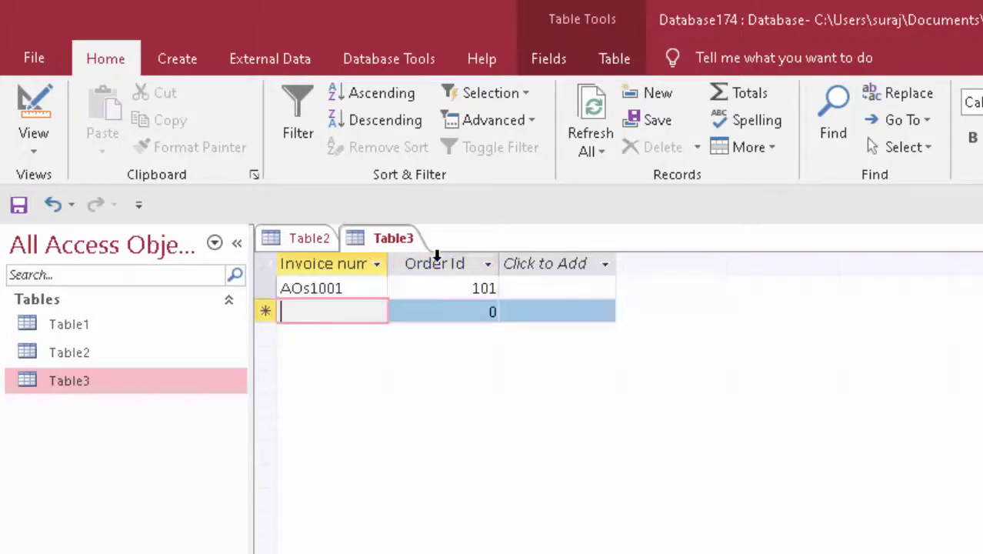
pyautogui.write('A')
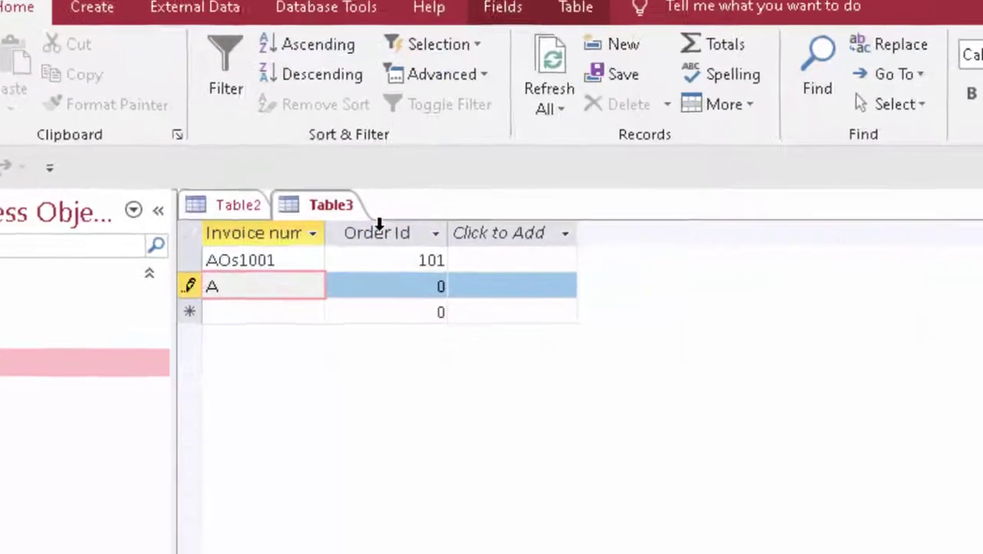
pyautogui.write('OS')
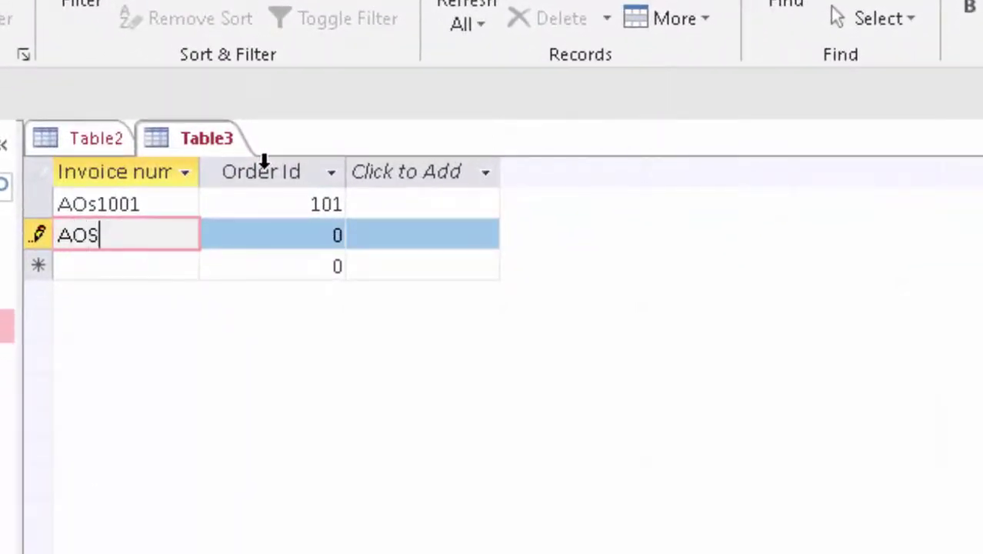
pyautogui.write('1002')
pyautogui.press('Tab')
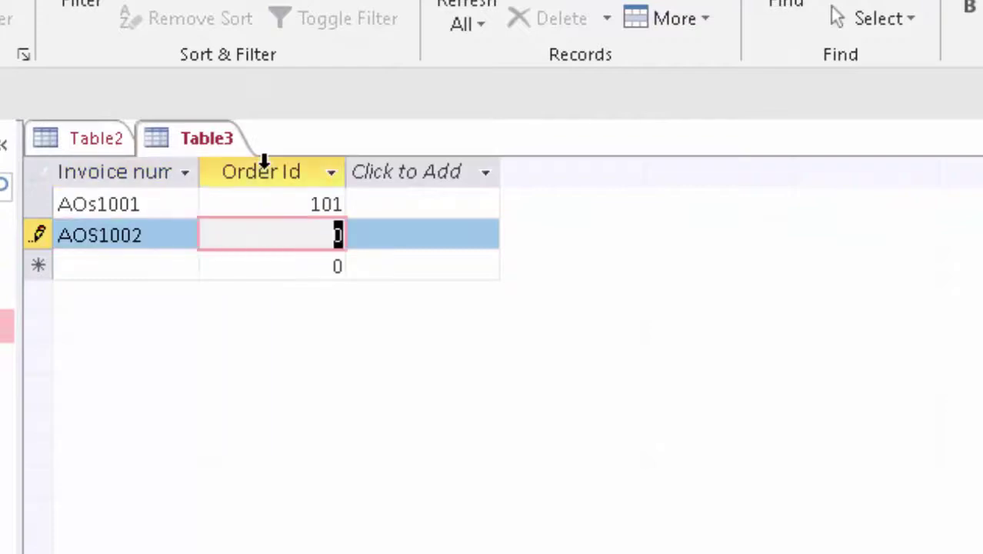
pyautogui.write('10')
pyautogui.write('2')
pyautogui.press('Tab')
pyautogui.write('A')
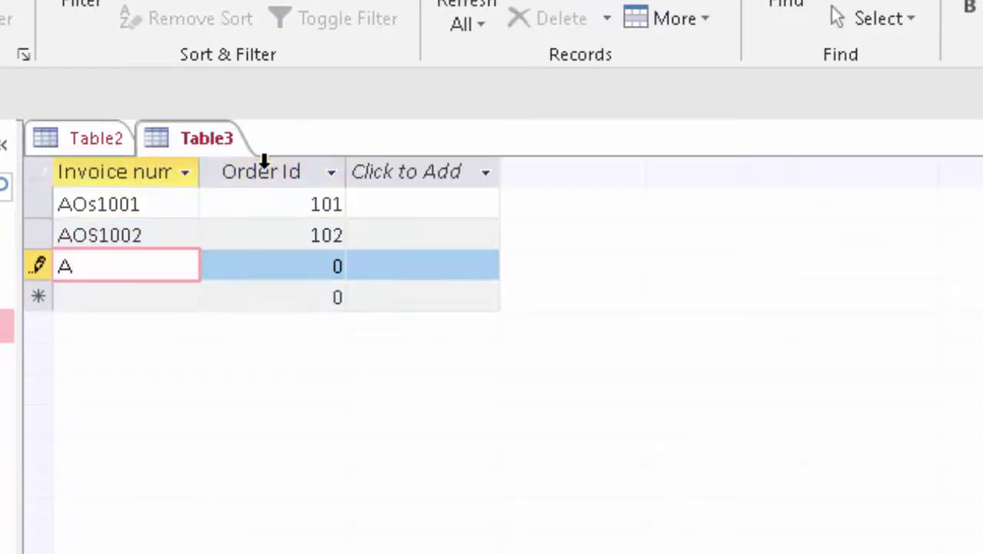
pyautogui.write('OS1')
pyautogui.write('003')
pyautogui.press('Tab')
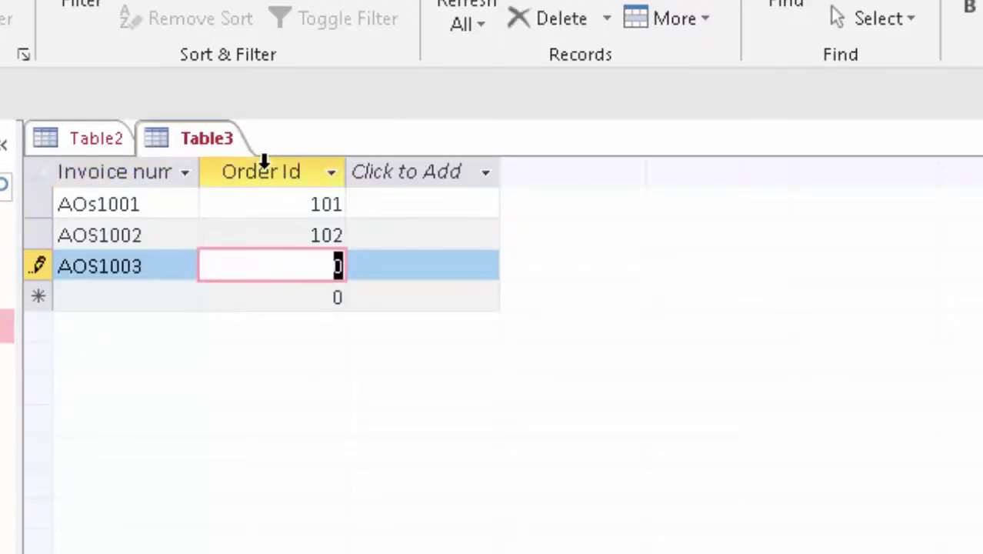
pyautogui.write('103')
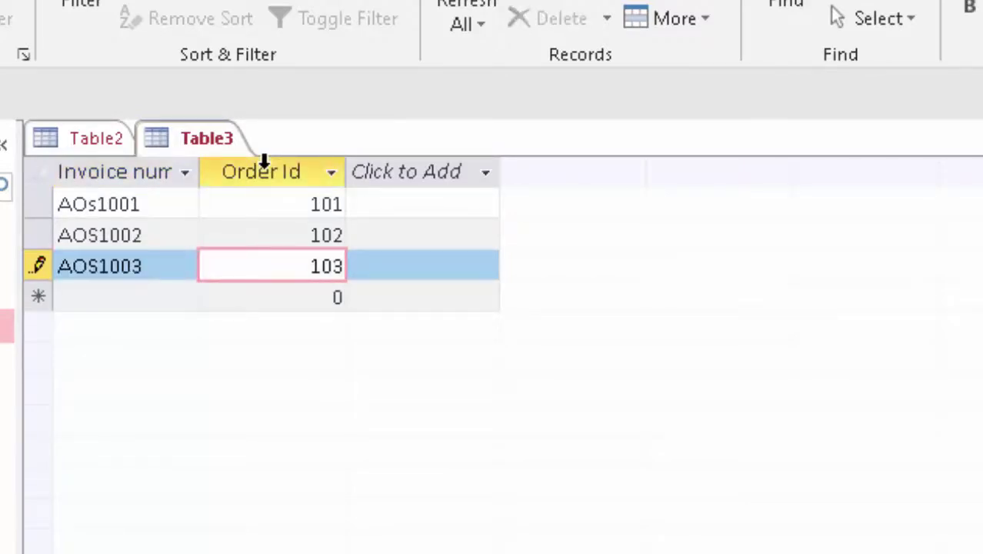
pyautogui.press('Tab')
pyautogui.write('A')
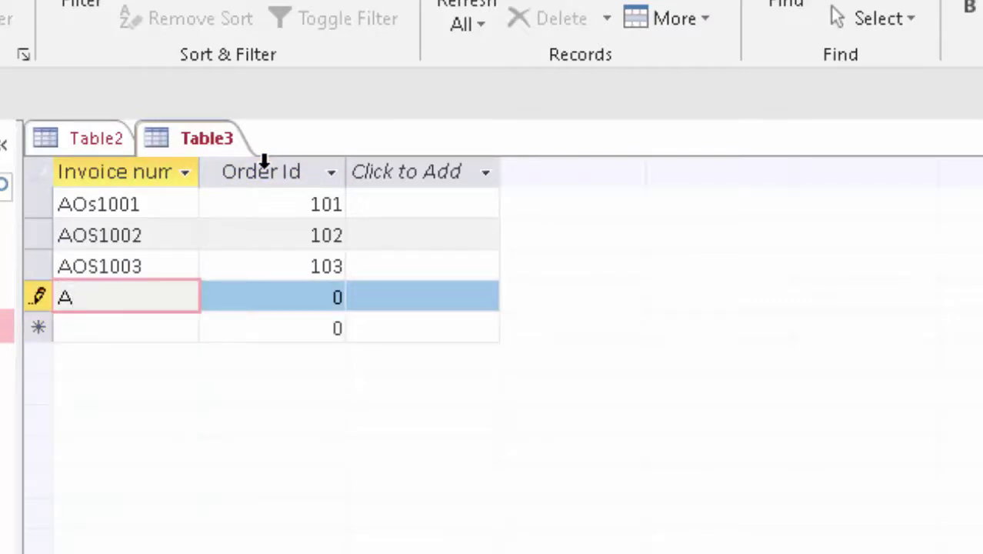
pyautogui.write('OS1004')
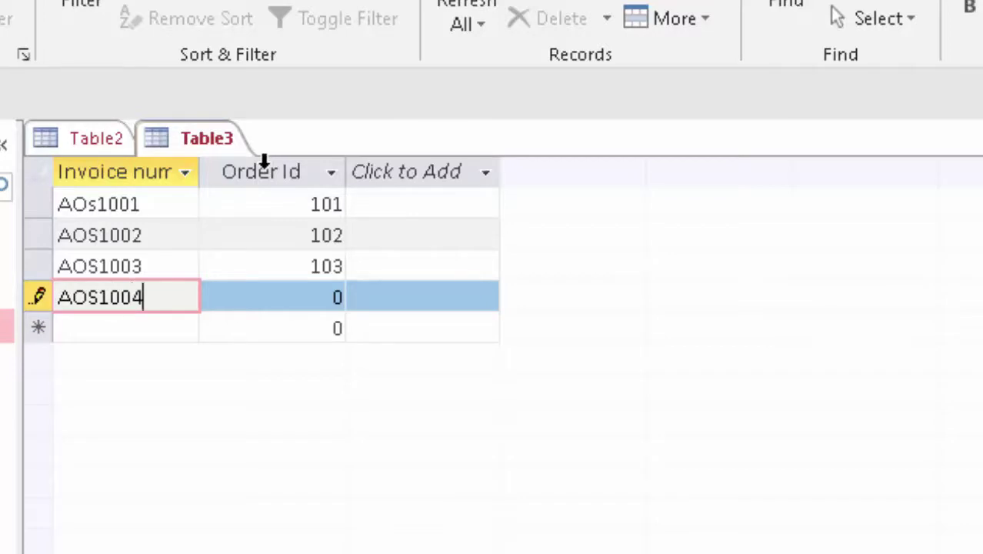
pyautogui.press('Tab')
pyautogui.write('104')
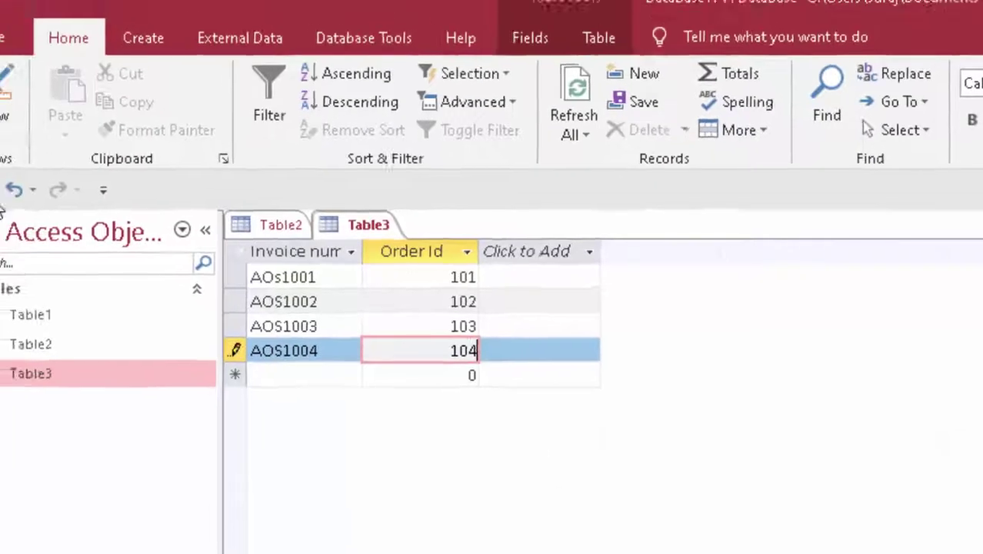
# Save Table3, then close both the Table3 and Table2 tabs.
pyautogui.click(20, 206)
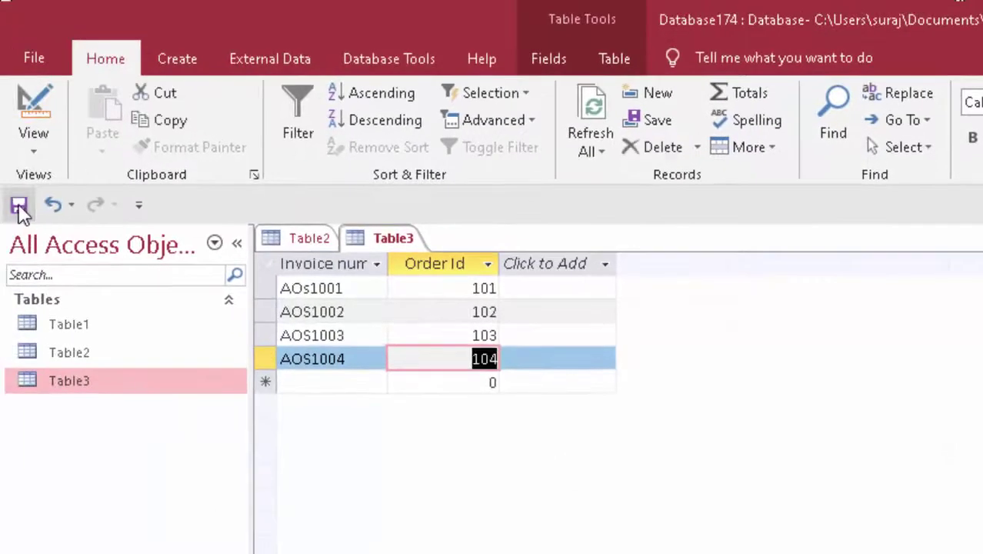
pyautogui.rightClick(408, 237)
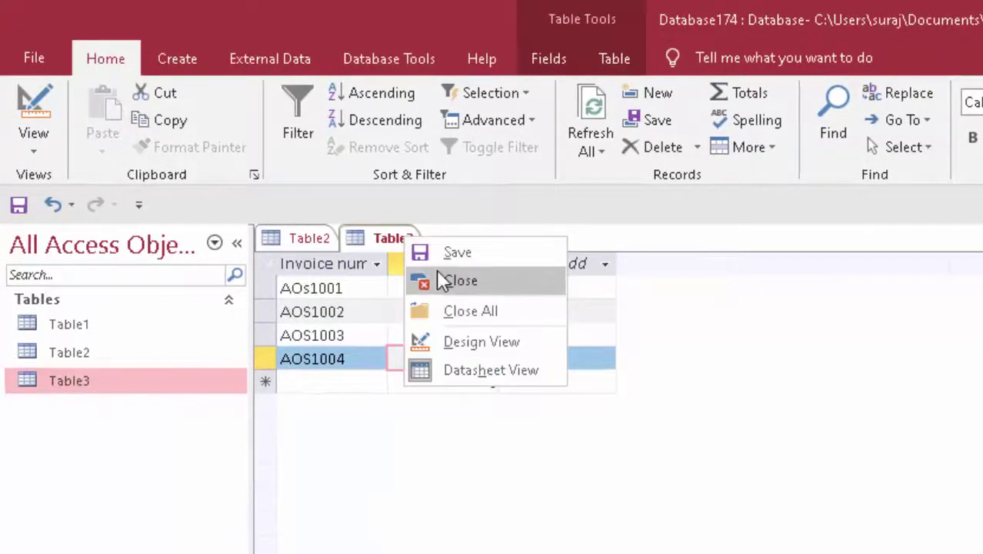
pyautogui.click(437, 278)
pyautogui.rightClick(312, 238)
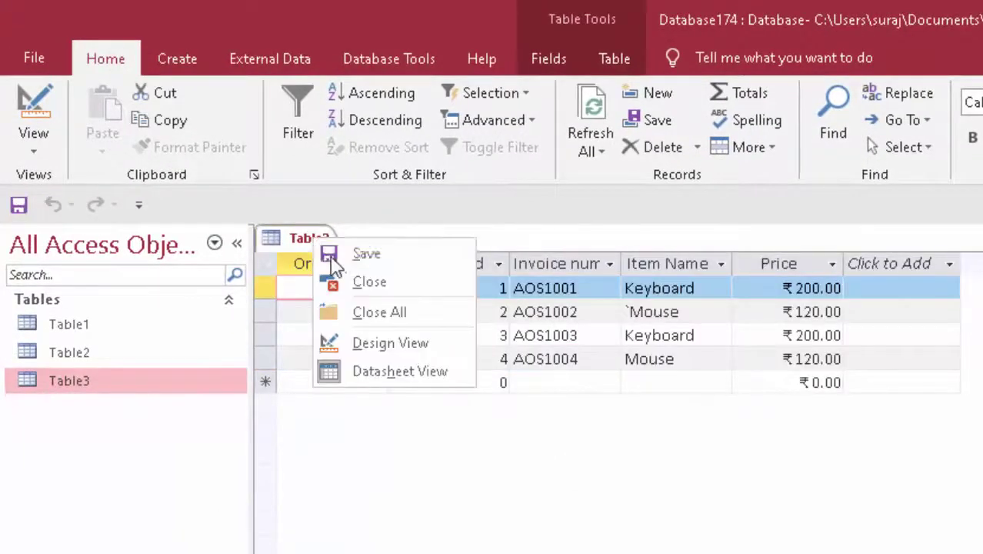
pyautogui.click(367, 282)
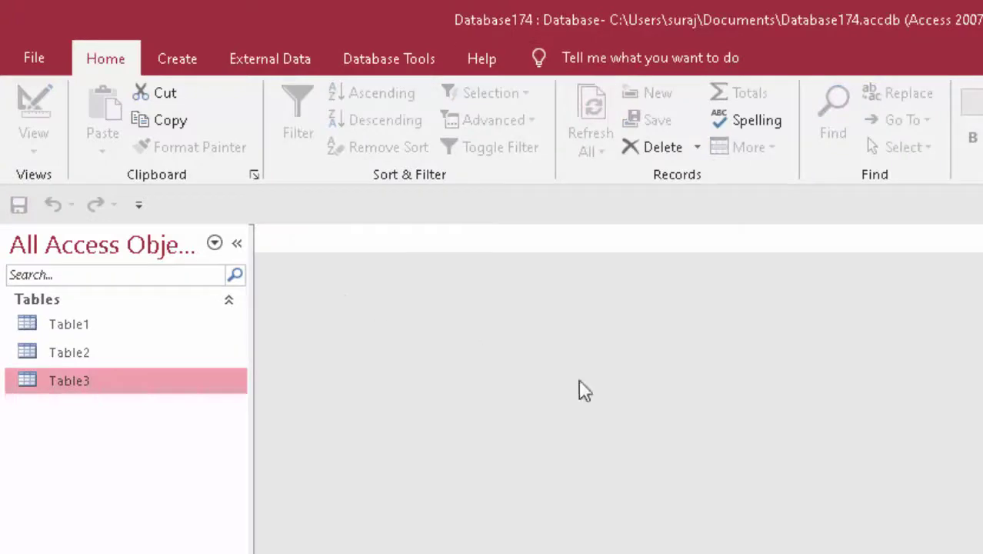
pyautogui.click(374, 60)
# Add Table1, Table2 and Table3 to Relationships and drag Table1's Customer Id onto Table2.
pyautogui.click(312, 116)
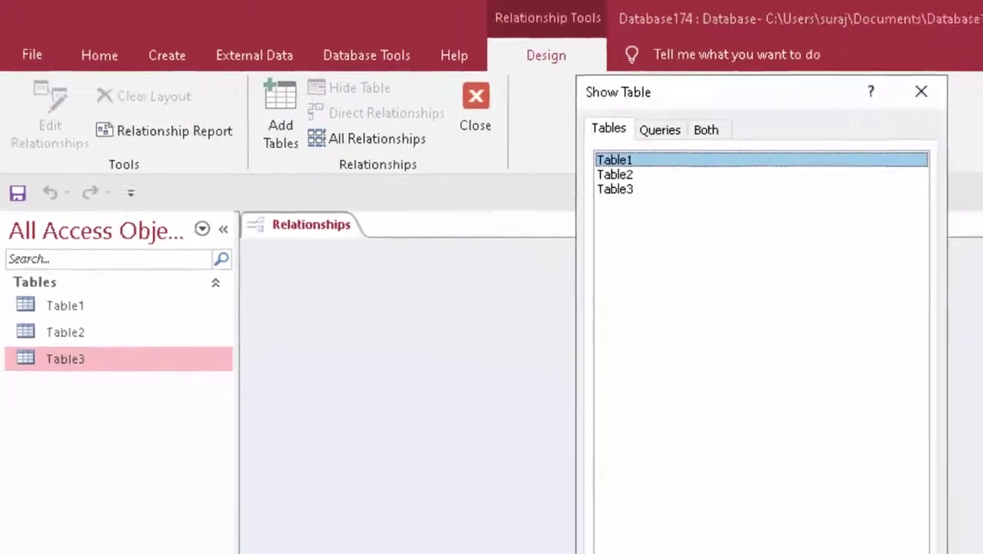
pyautogui.click(670, 517)
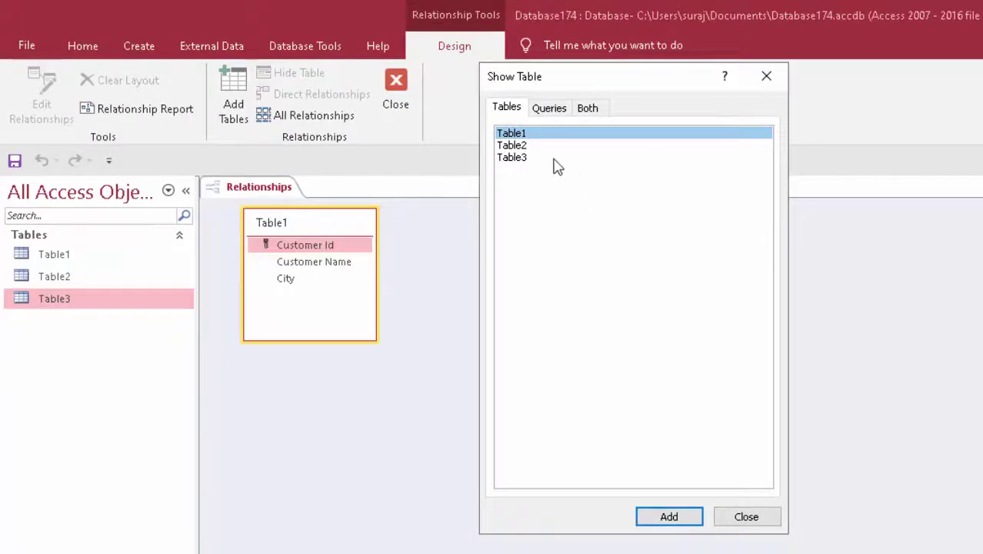
pyautogui.click(521, 146)
pyautogui.click(669, 517)
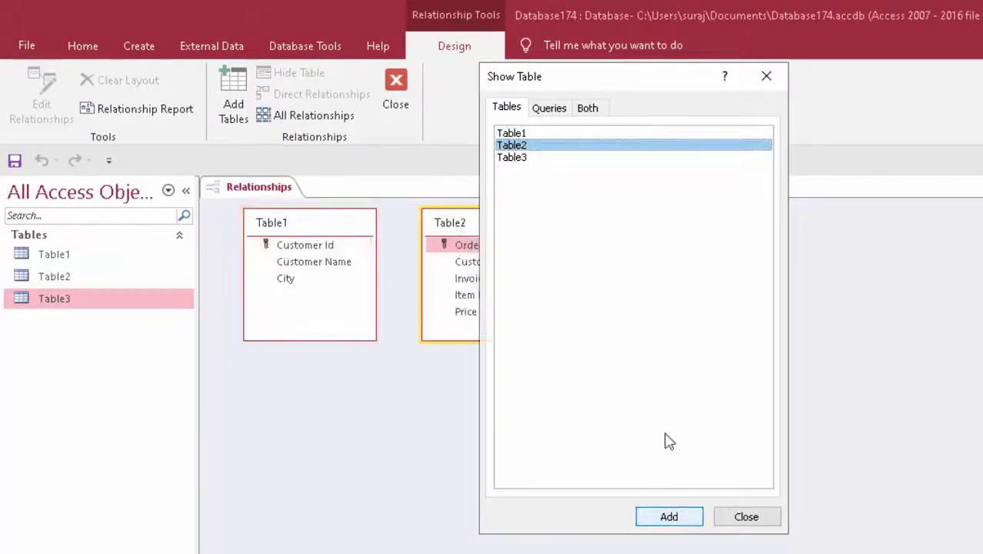
pyautogui.click(517, 157)
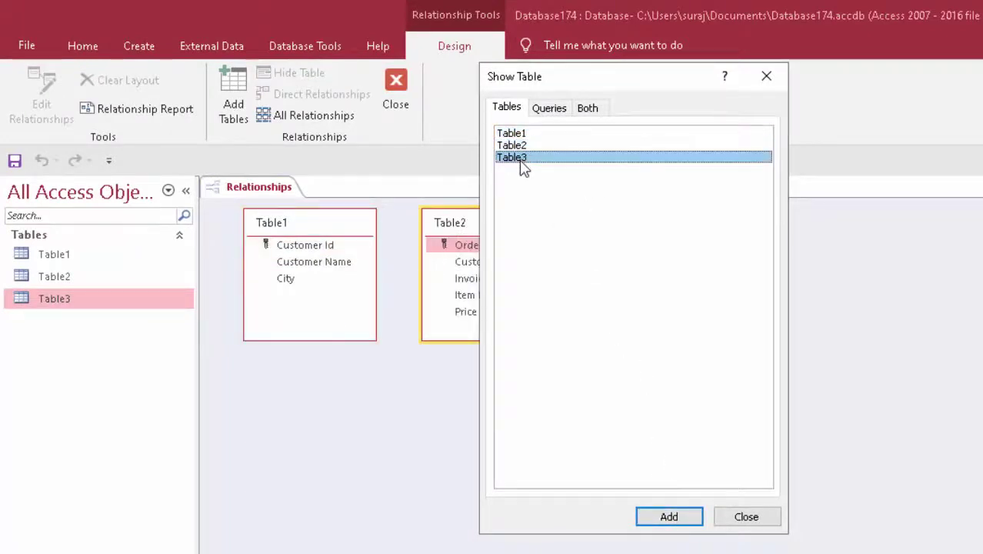
pyautogui.click(666, 526)
pyautogui.click(725, 526)
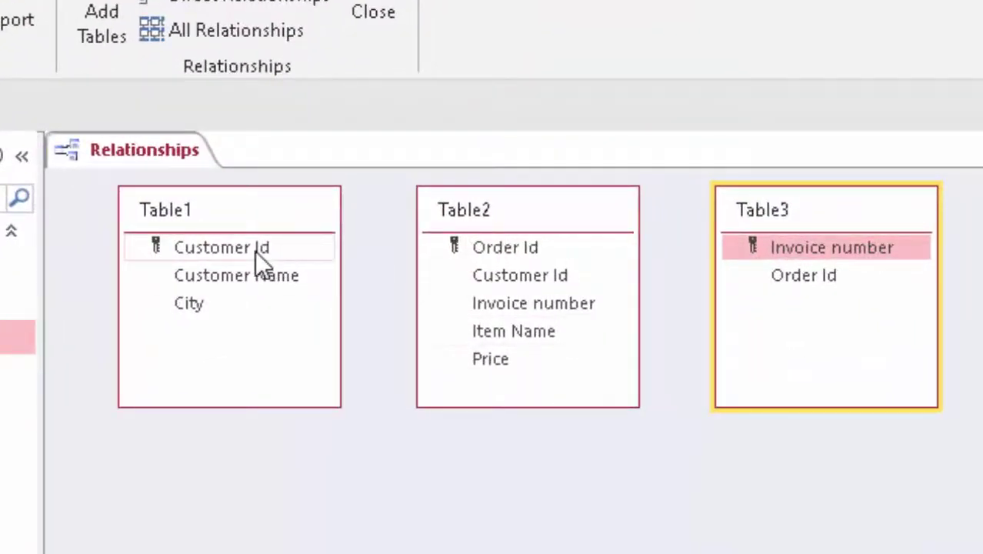
pyautogui.moveTo(254, 250); pyautogui.dragTo(486, 276)
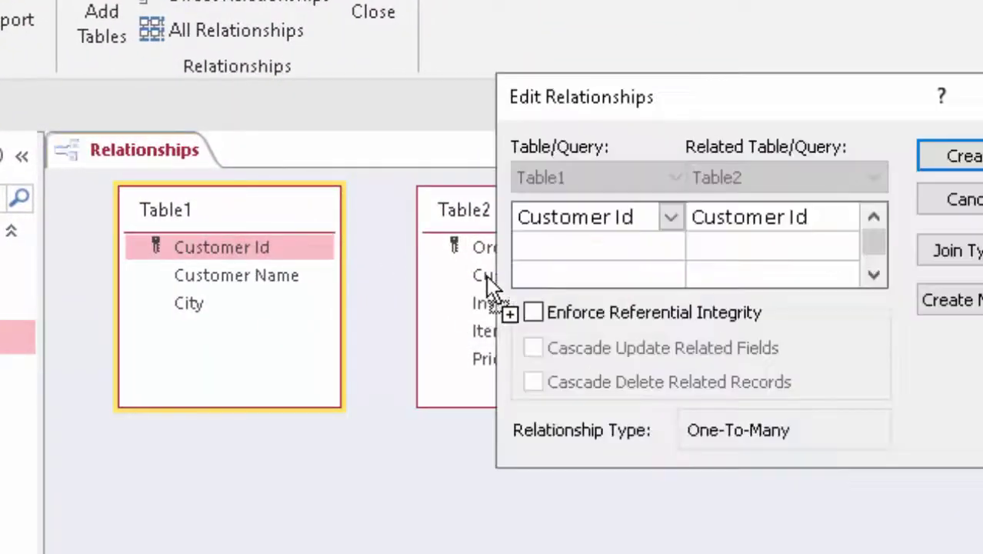
# Create the Table1–Table2 Customer Id relationship with enforced integrity and cascading updates and deletes.
pyautogui.click(517, 281)
pyautogui.click(518, 308)
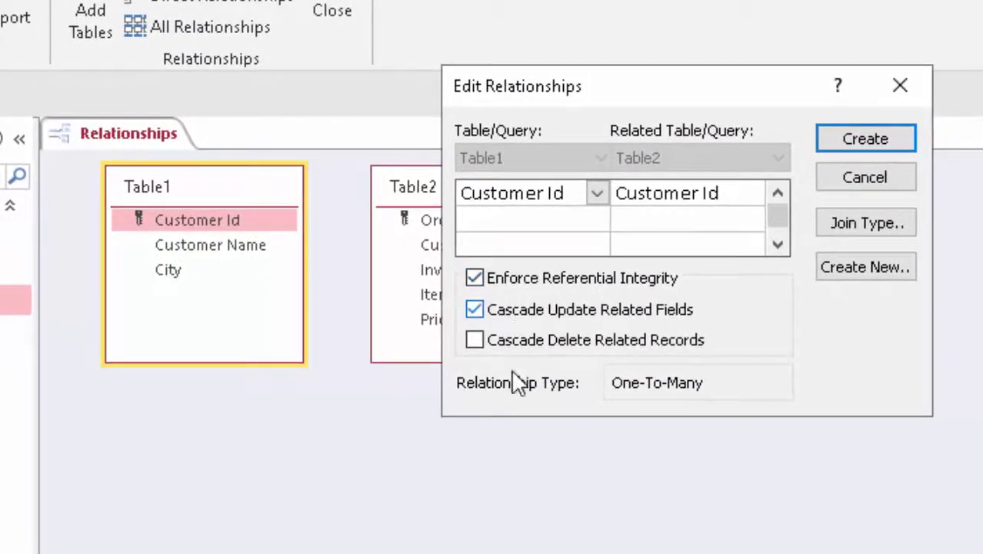
pyautogui.click(532, 341)
pyautogui.click(853, 144)
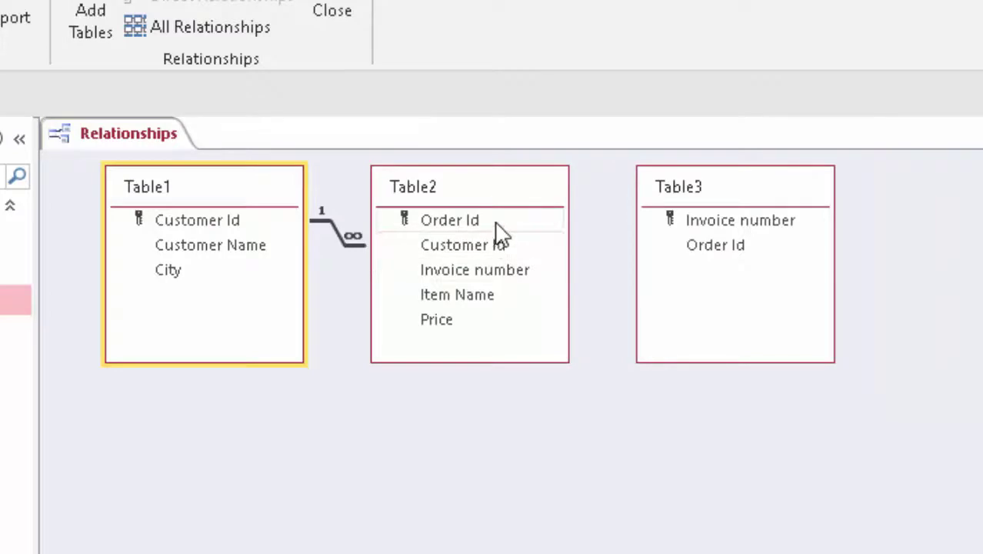
# Link Table2 and Table3 on Order Id with enforced integrity and both cascade options.
pyautogui.moveTo(499, 223)
pyautogui.mouseDown()
pyautogui.moveTo(606, 224)
pyautogui.moveTo(692, 246)
pyautogui.mouseUp()
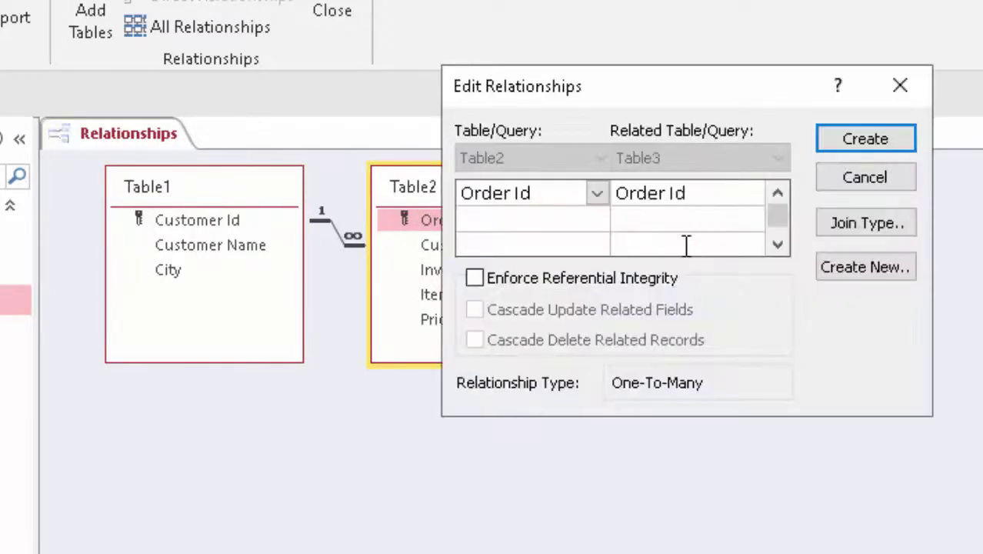
pyautogui.click(577, 283)
pyautogui.click(560, 309)
pyautogui.click(555, 341)
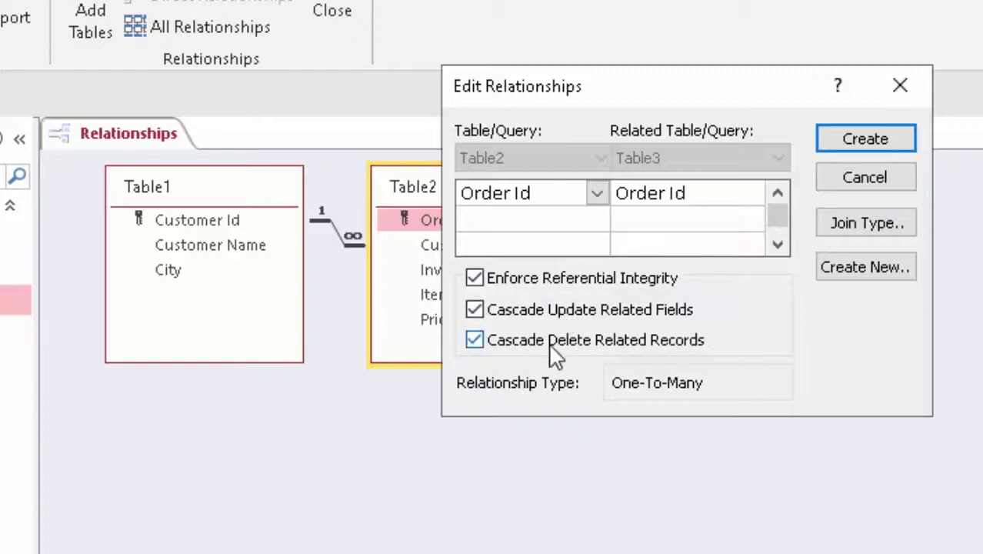
pyautogui.click(902, 141)
# Create a new Invoice number link between Table3 and Table2 with enforced cascading integrity.
pyautogui.moveTo(703, 224); pyautogui.dragTo(496, 271)
pyautogui.click(664, 454)
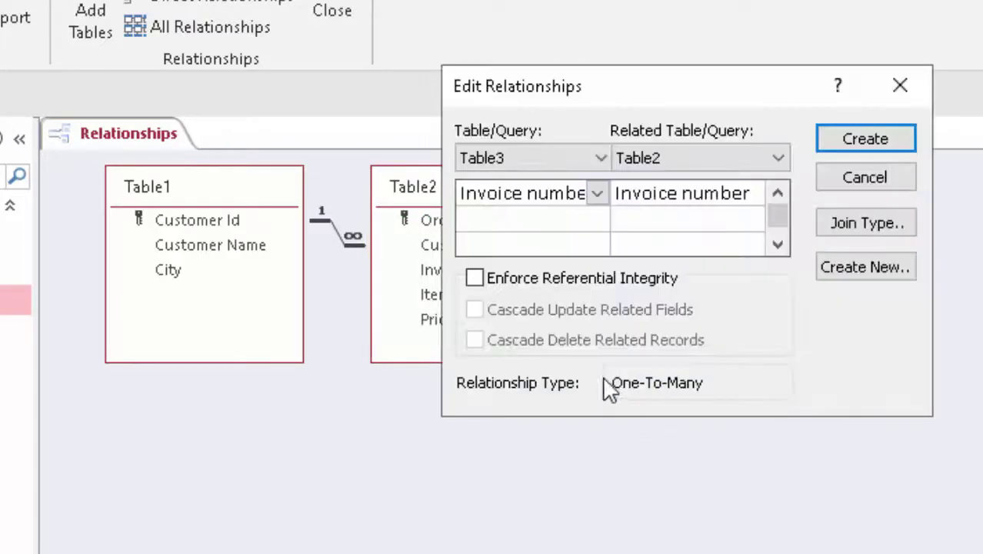
pyautogui.click(504, 278)
pyautogui.click(520, 310)
pyautogui.click(522, 339)
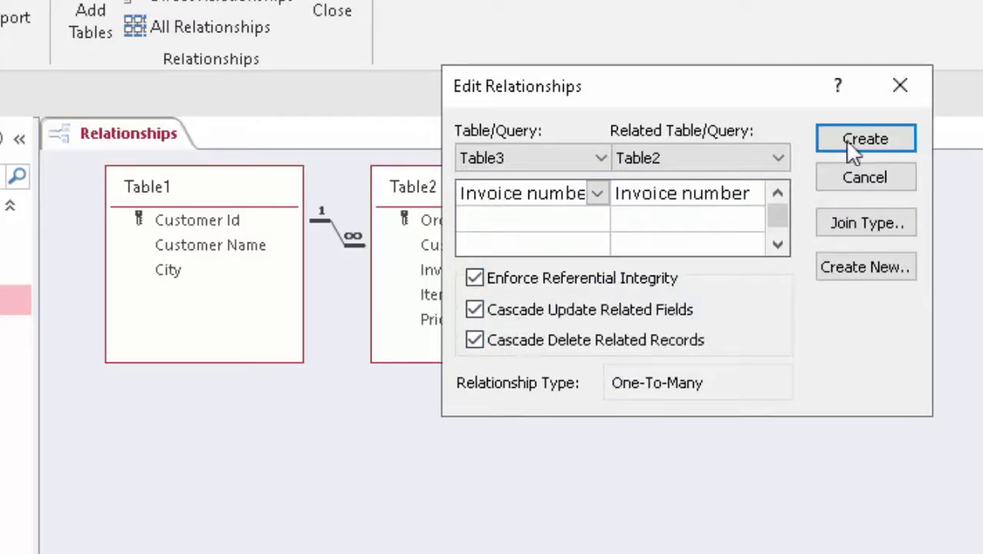
pyautogui.click(854, 154)
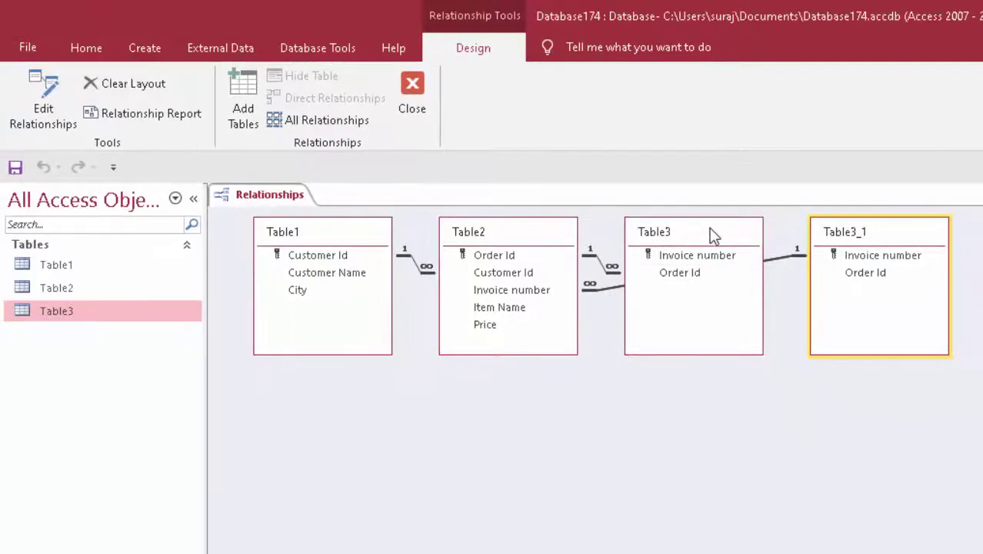
# Arrange the diagram with Table3 on the right and Table3_1 below, resizing both boxes.
pyautogui.moveTo(711, 234)
pyautogui.mouseDown()
pyautogui.moveTo(705, 440)
pyautogui.moveTo(723, 280)
pyautogui.mouseUp()
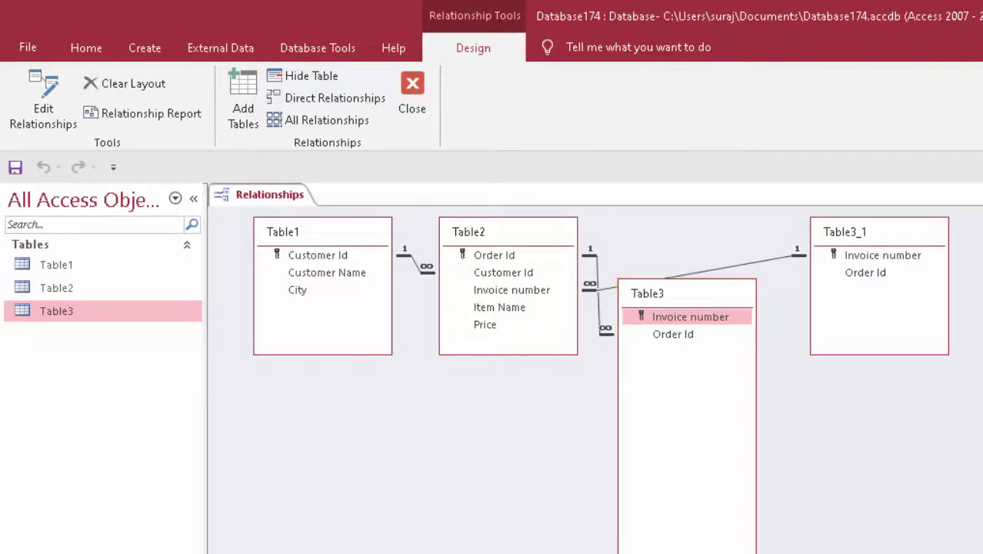
pyautogui.moveTo(756, 551); pyautogui.dragTo(753, 425)
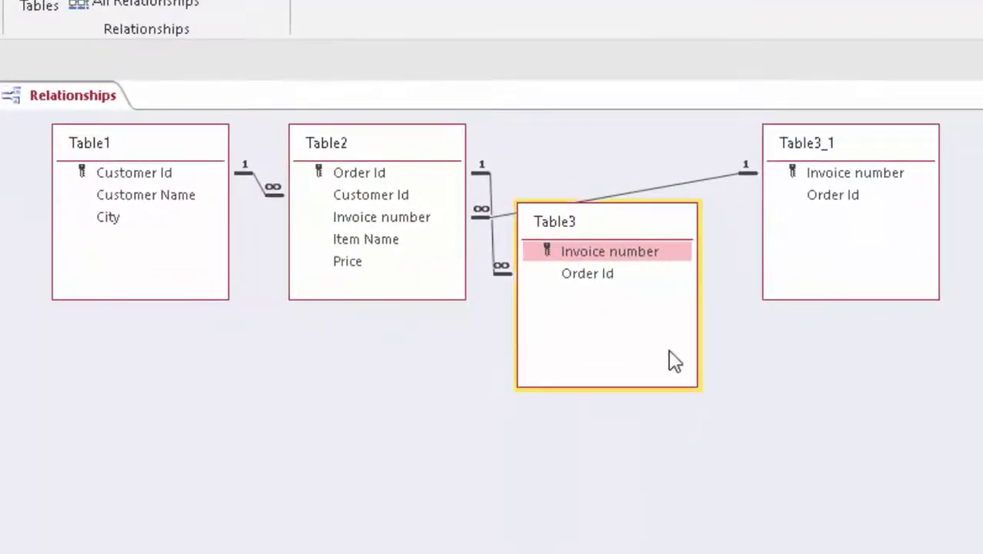
pyautogui.moveTo(610, 204); pyautogui.dragTo(589, 120)
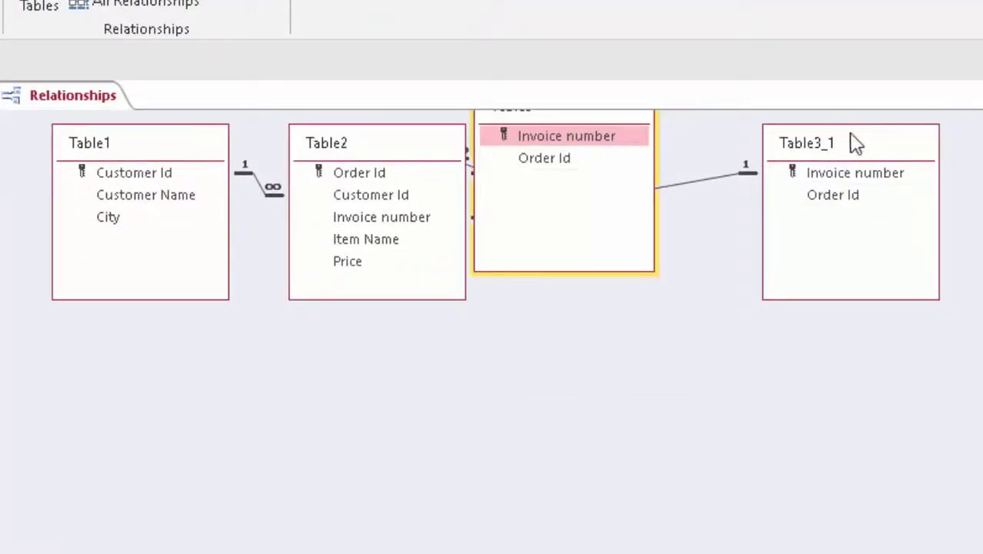
pyautogui.moveTo(856, 125)
pyautogui.mouseDown()
pyautogui.moveTo(895, 198)
pyautogui.moveTo(727, 444)
pyautogui.mouseUp()
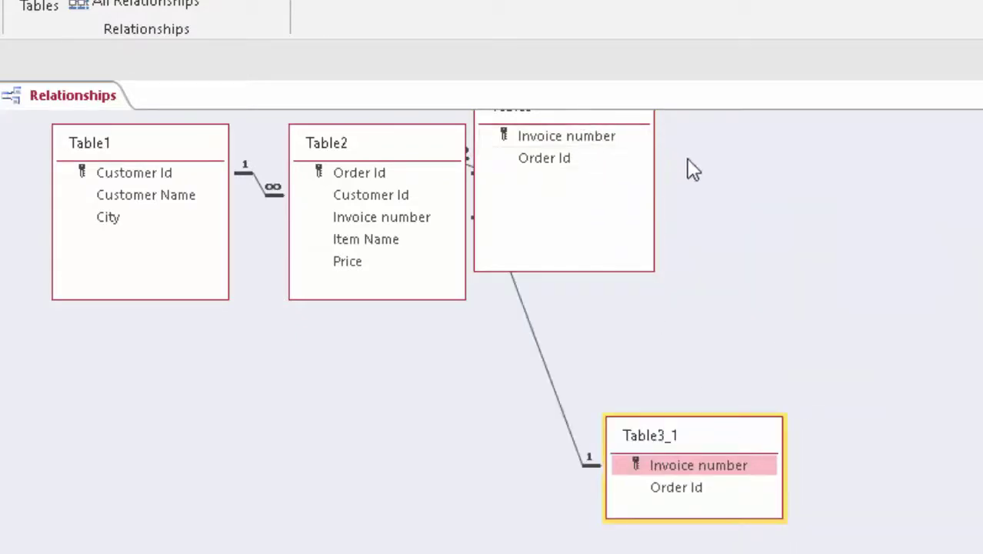
pyautogui.moveTo(637, 123); pyautogui.dragTo(916, 159)
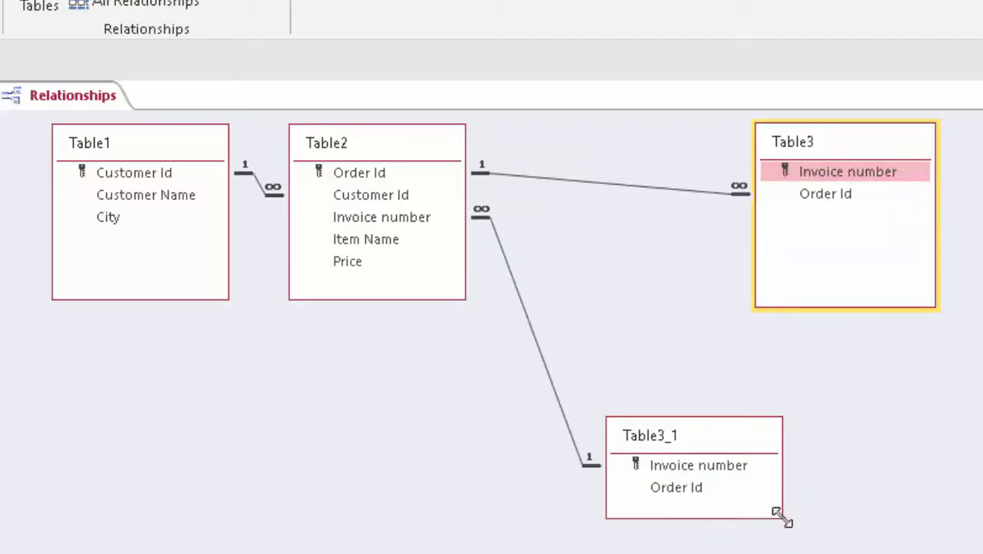
pyautogui.moveTo(782, 517); pyautogui.dragTo(830, 553)
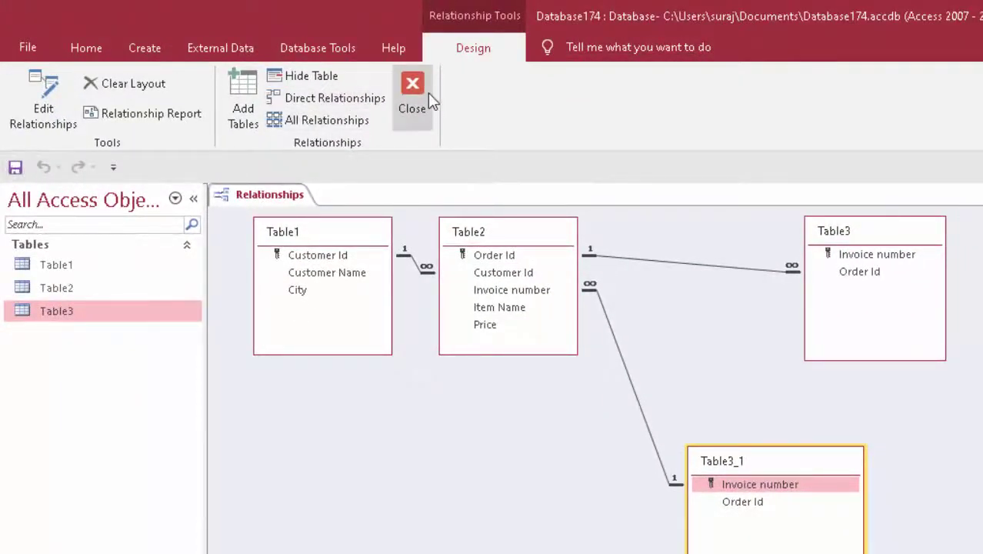
# Close the Relationships window and reopen it from Database Tools.
pyautogui.click(406, 90)
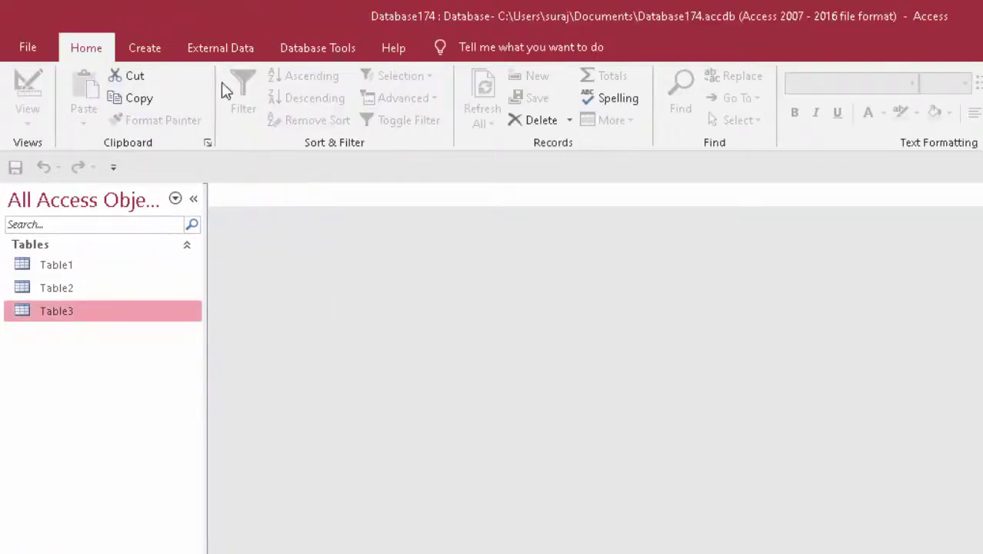
pyautogui.click(284, 44)
pyautogui.click(244, 96)
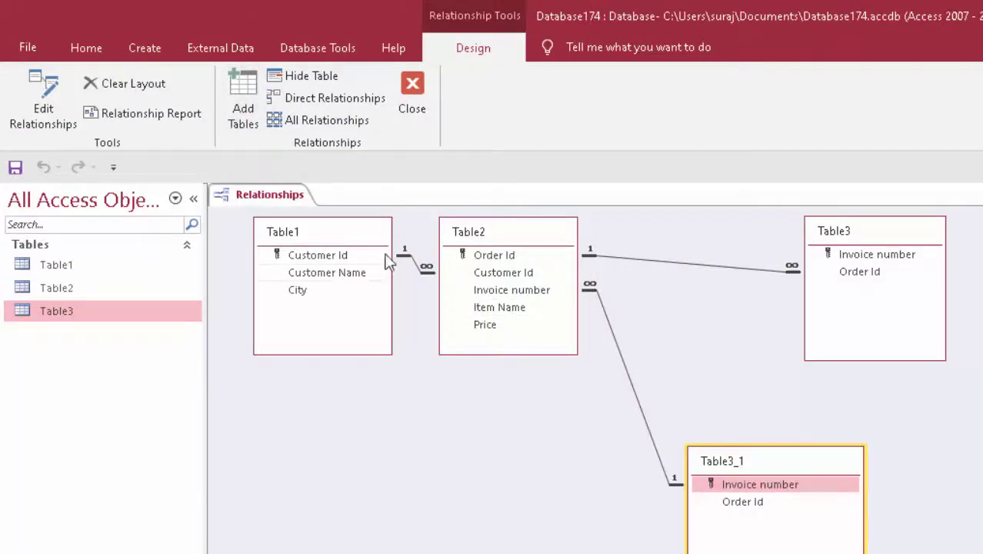
pyautogui.click(140, 49)
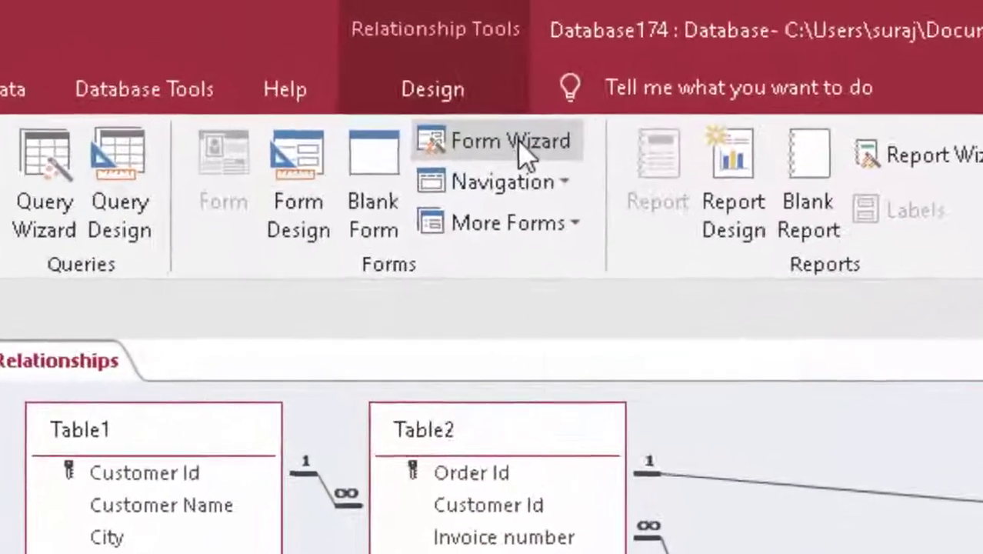
# Start the Form Wizard and add Table1's Customer Id, Customer Name and City.
pyautogui.click(485, 83)
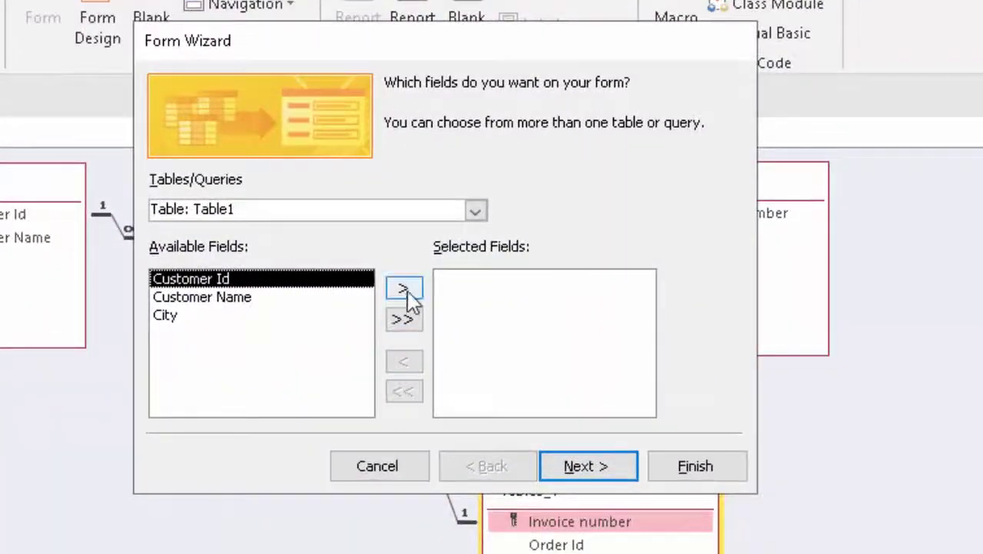
pyautogui.click(408, 290)
pyautogui.click(407, 290)
pyautogui.click(408, 290)
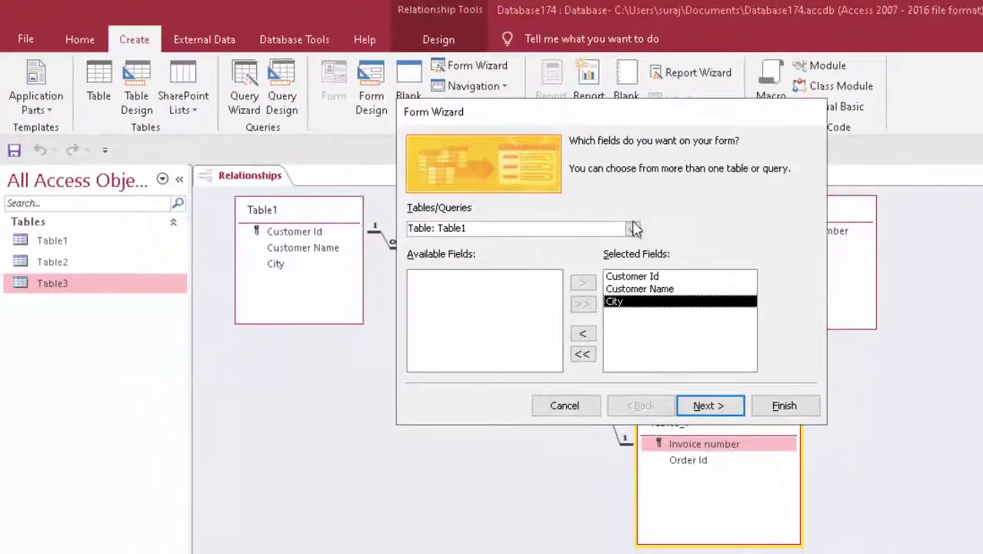
# Add Table2's Order Id, Item Name and Price plus Table3's Invoice number.
pyautogui.click(582, 223)
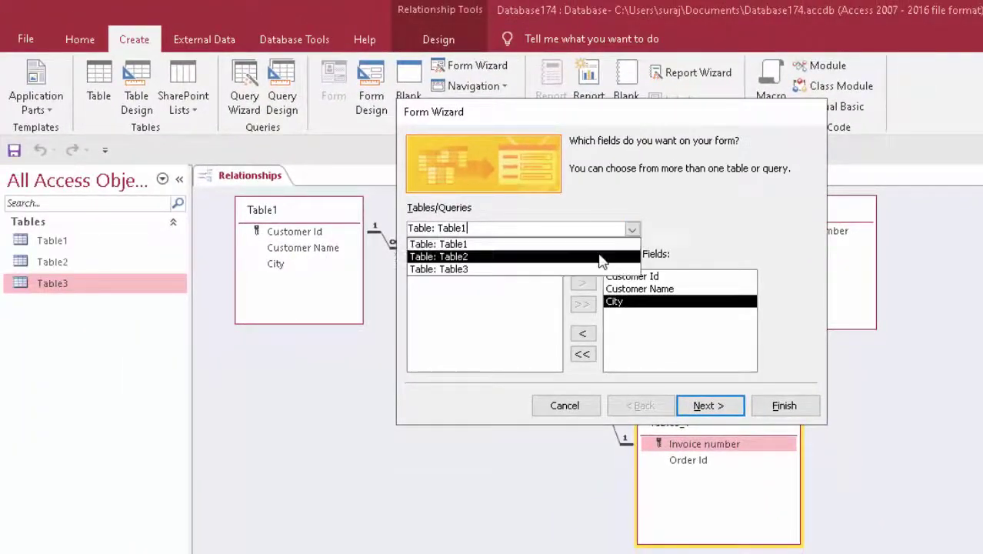
pyautogui.click(547, 256)
pyautogui.click(582, 283)
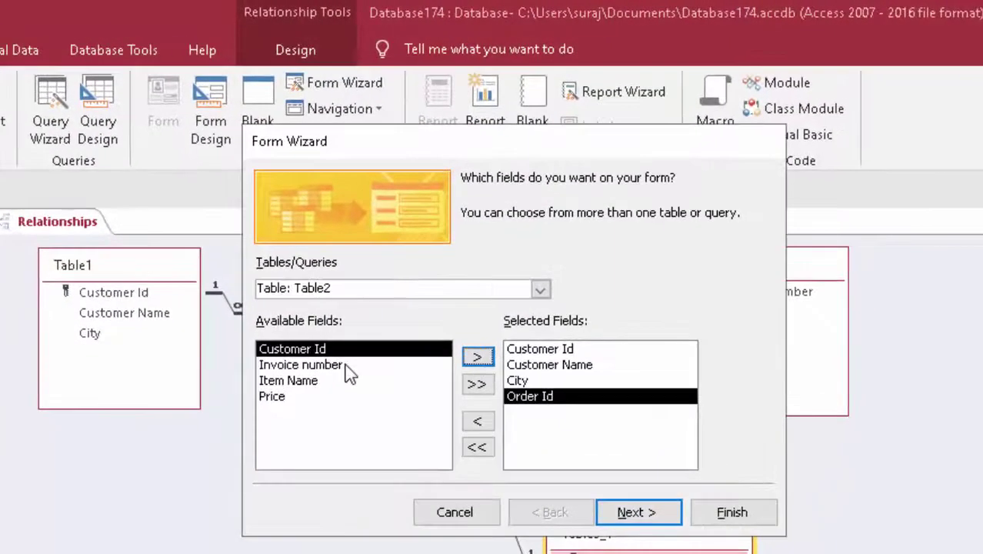
pyautogui.click(345, 366)
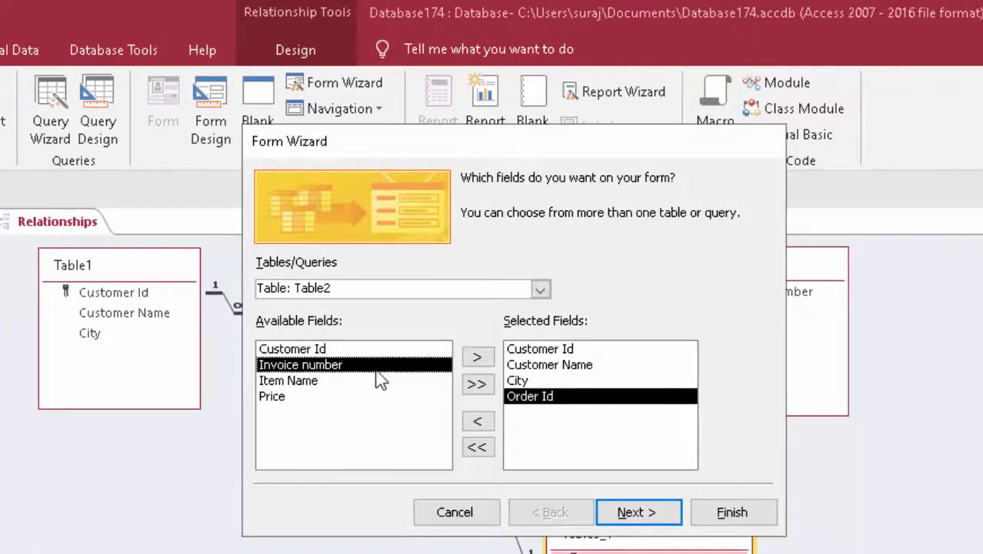
pyautogui.click(314, 384)
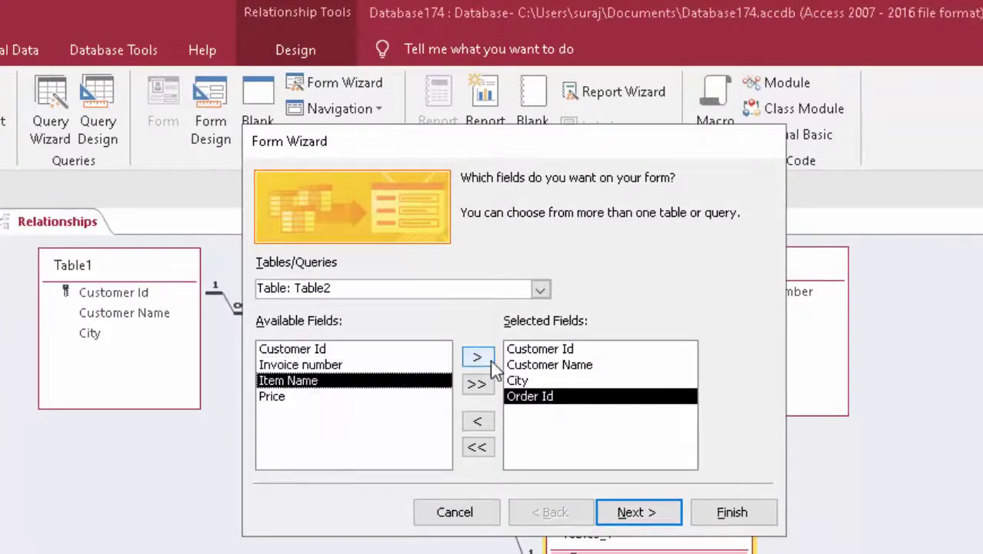
pyautogui.click(477, 357)
pyautogui.click(488, 360)
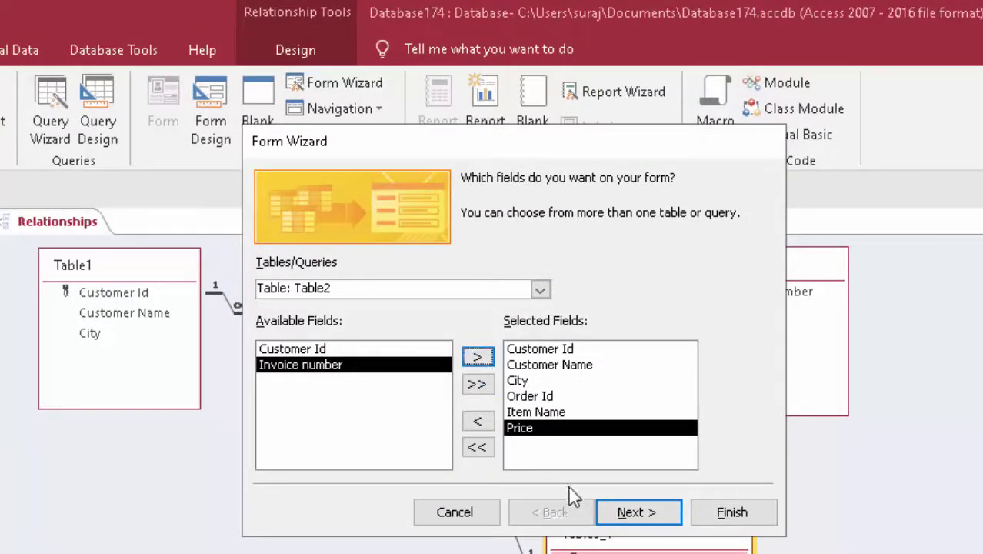
pyautogui.click(539, 289)
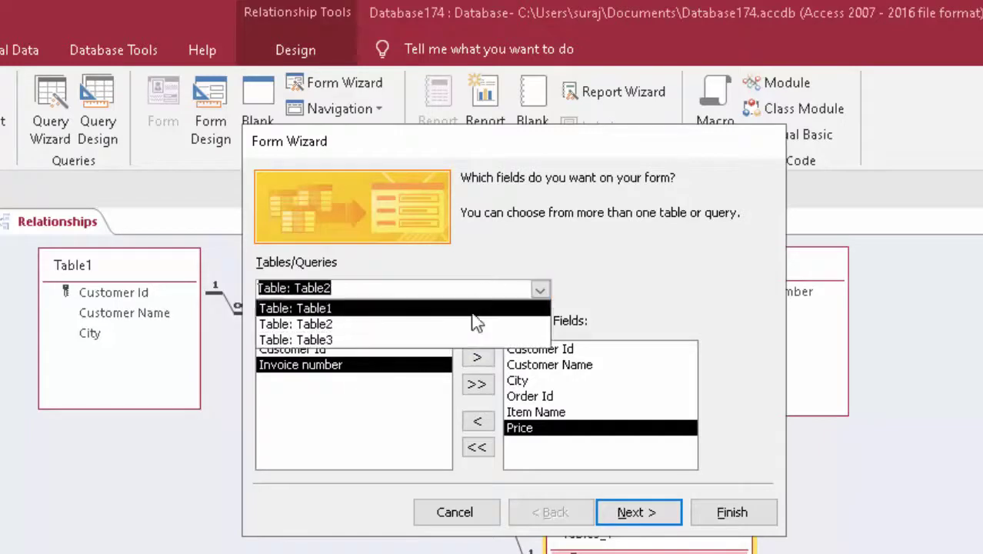
pyautogui.click(430, 338)
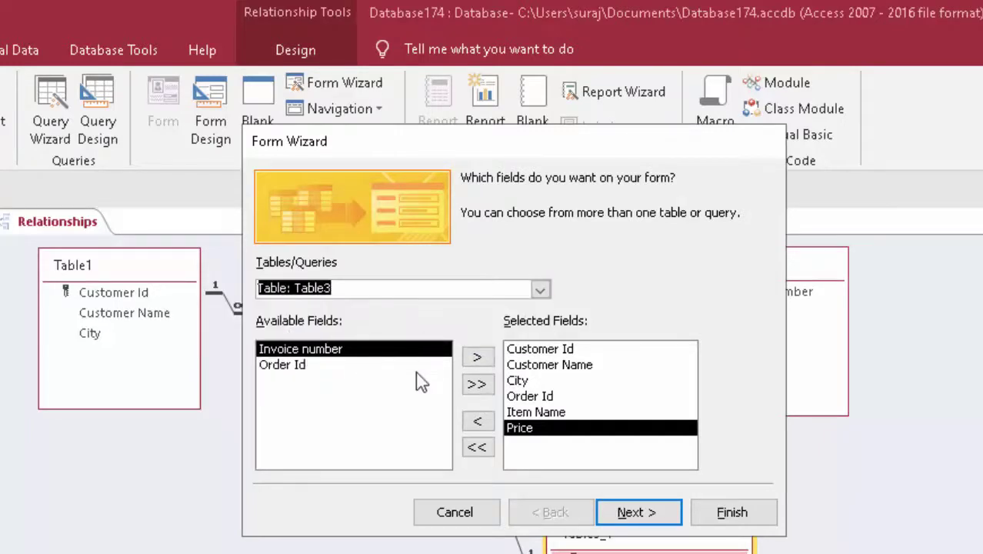
pyautogui.click(477, 356)
# View data by Table1 with datasheet subforms and finish the wizard.
pyautogui.click(622, 515)
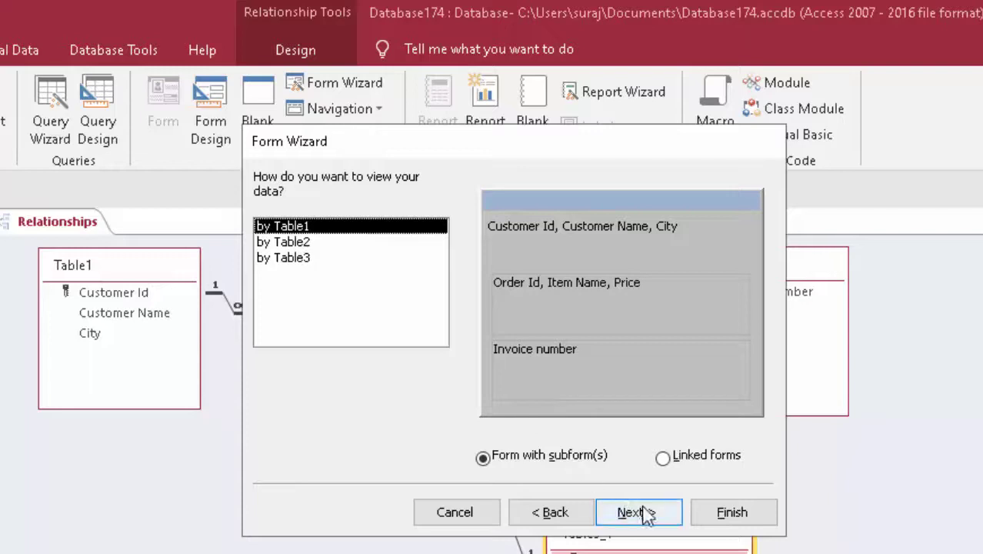
pyautogui.click(291, 243)
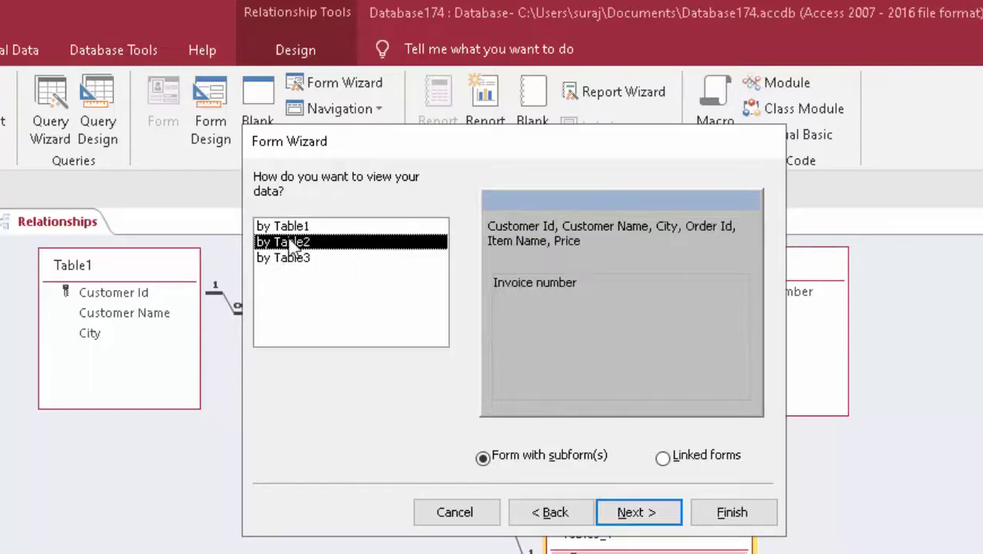
pyautogui.click(298, 226)
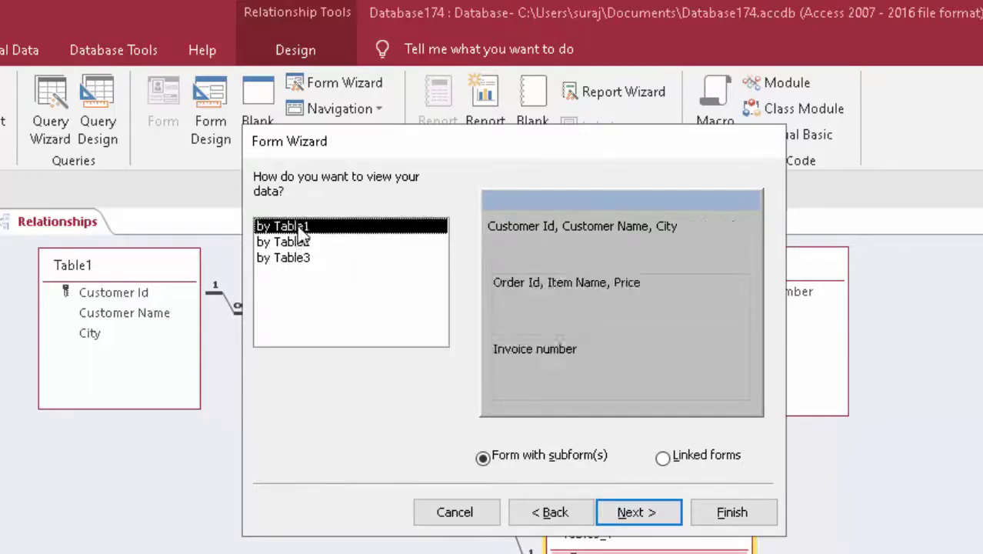
pyautogui.click(638, 513)
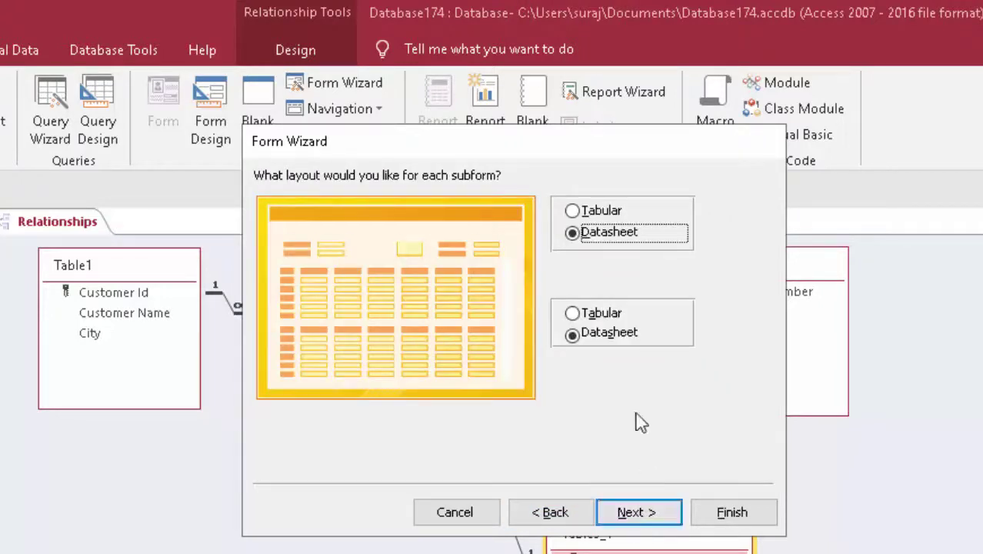
pyautogui.click(631, 513)
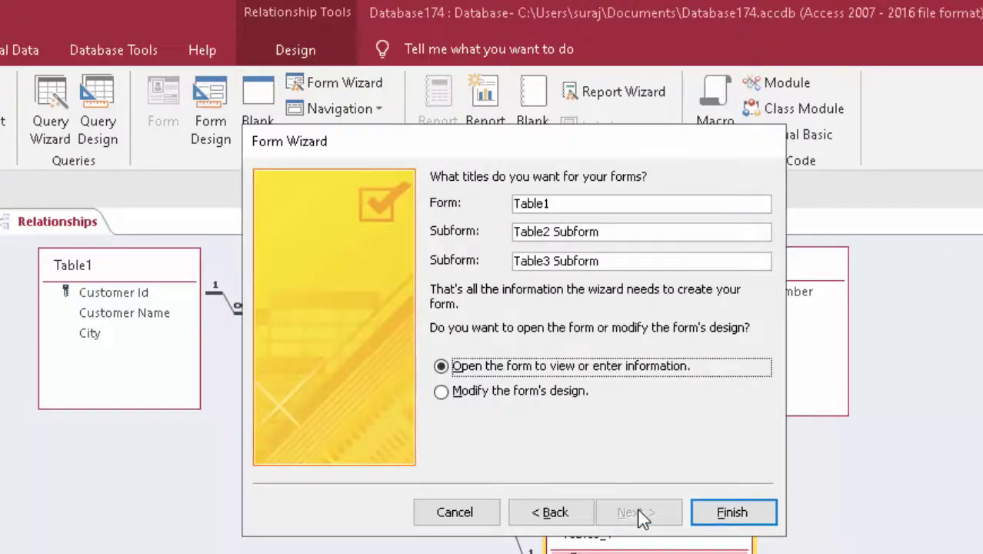
pyautogui.click(715, 521)
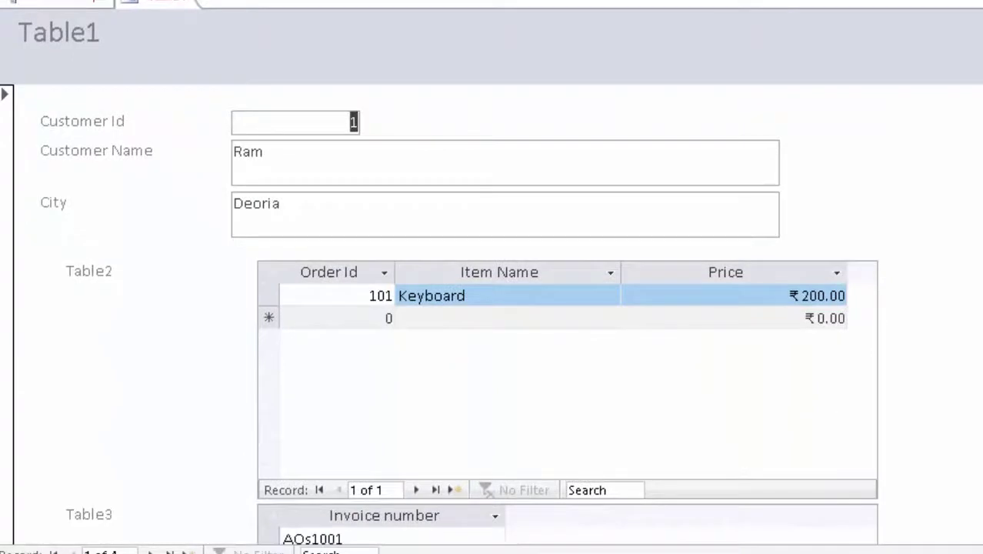
# Scroll through the Table1 form and its two subforms, then switch to Design View.
pyautogui.scroll(-2, 492, 307)
pyautogui.scroll(-3, 492, 307)
pyautogui.scroll(-2, 492, 308)
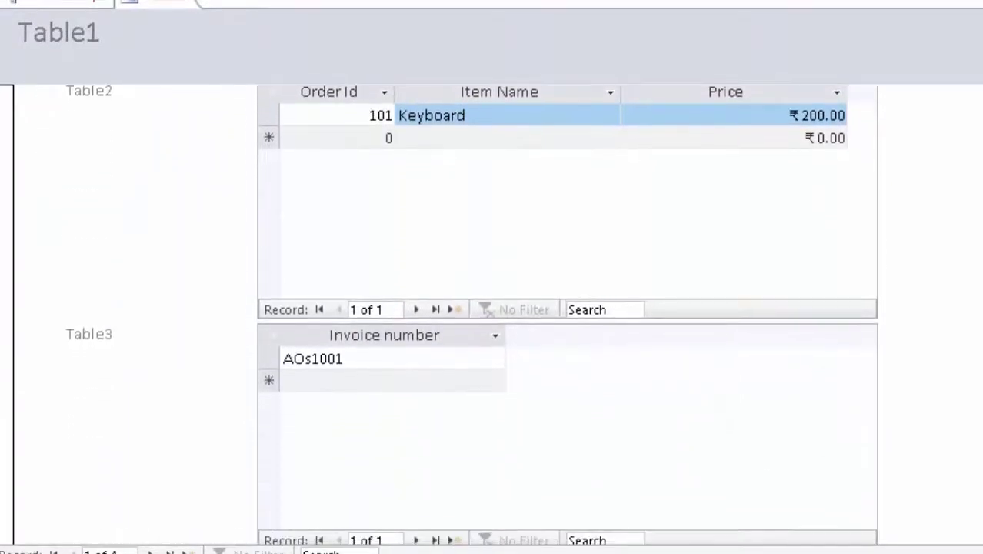
pyautogui.scroll(1, 492, 308)
pyautogui.scroll(2, 492, 307)
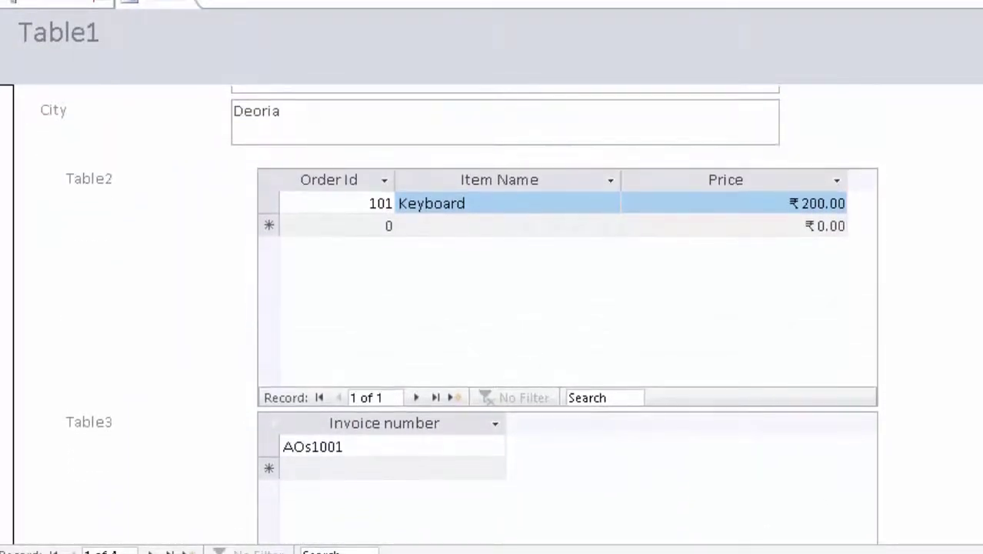
pyautogui.scroll(1, 492, 307)
pyautogui.scroll(2, 492, 308)
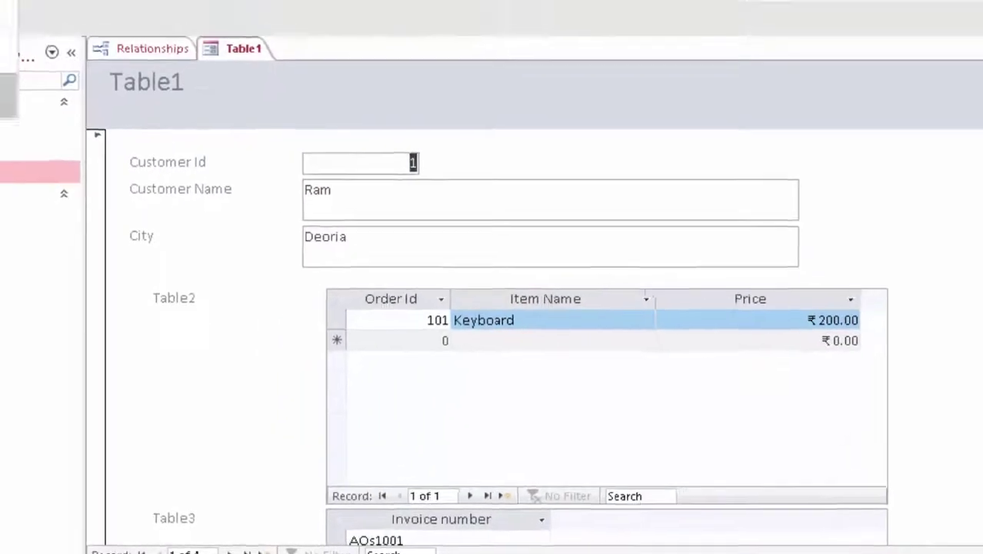
pyautogui.click(23, 77)
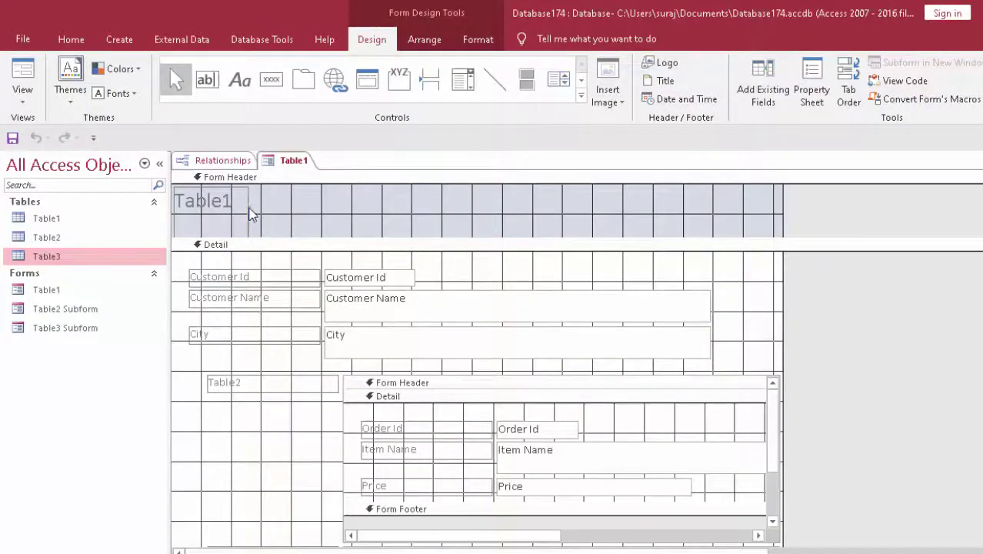
# Delete the Table1 header title and fill the Detail section with light green.
pyautogui.click(249, 210)
pyautogui.press('Delete')
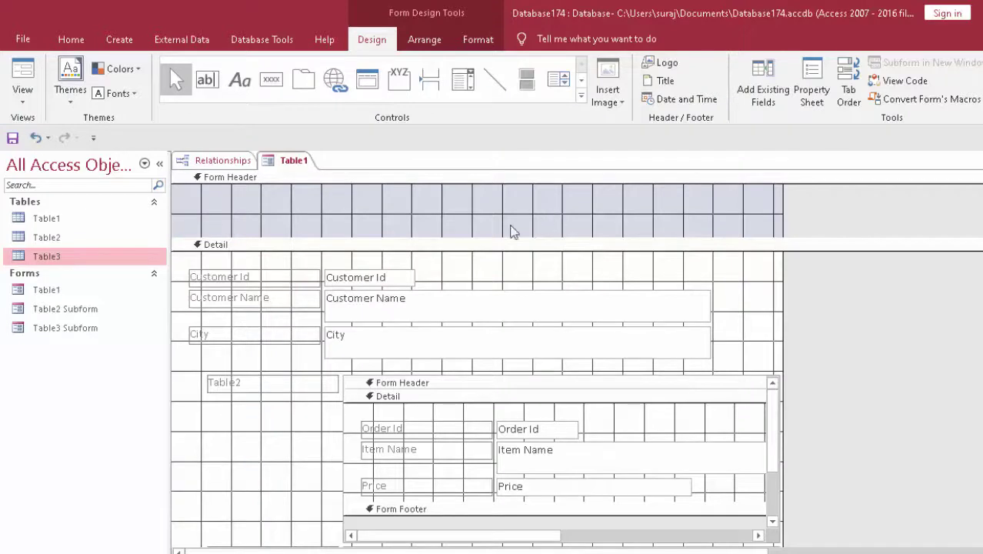
pyautogui.click(430, 271)
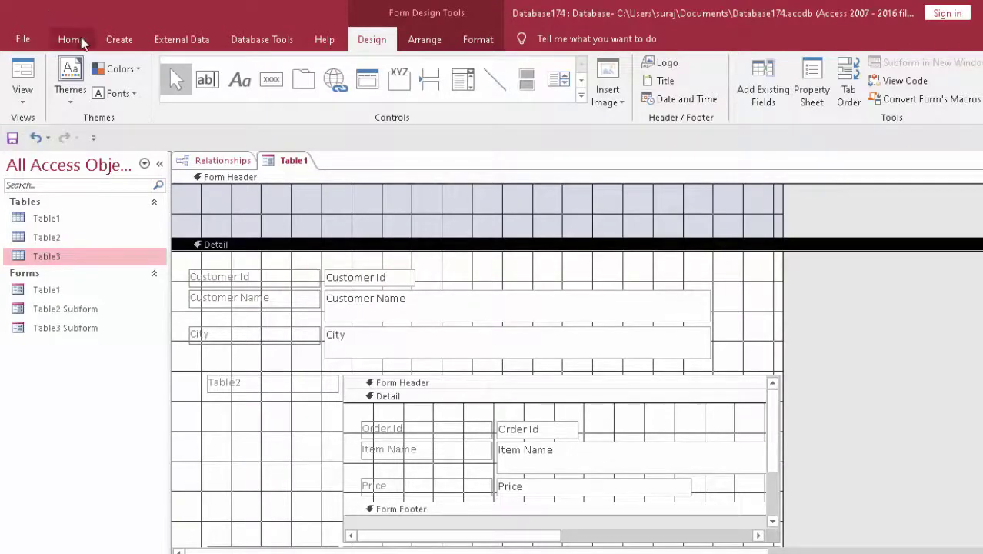
pyautogui.click(71, 39)
pyautogui.click(782, 93)
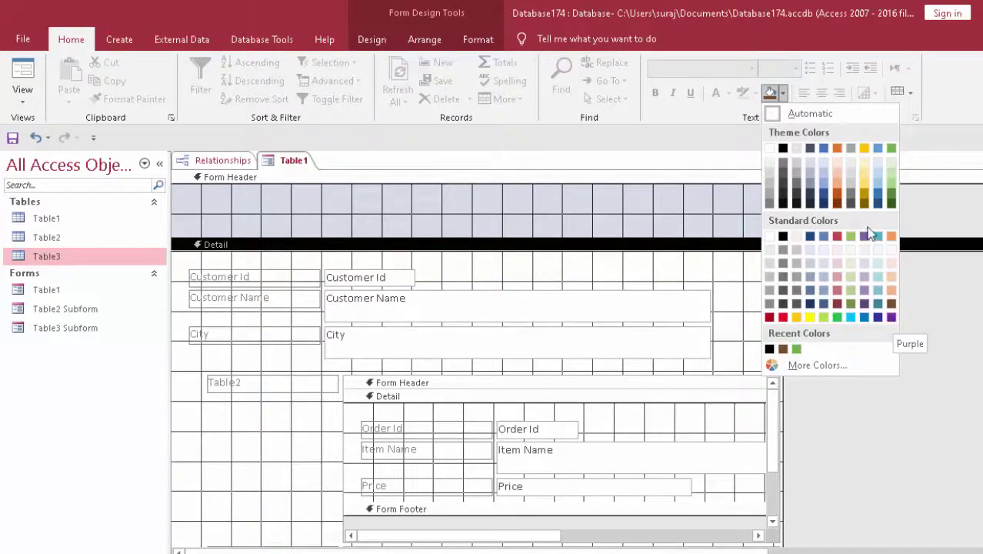
pyautogui.click(837, 196)
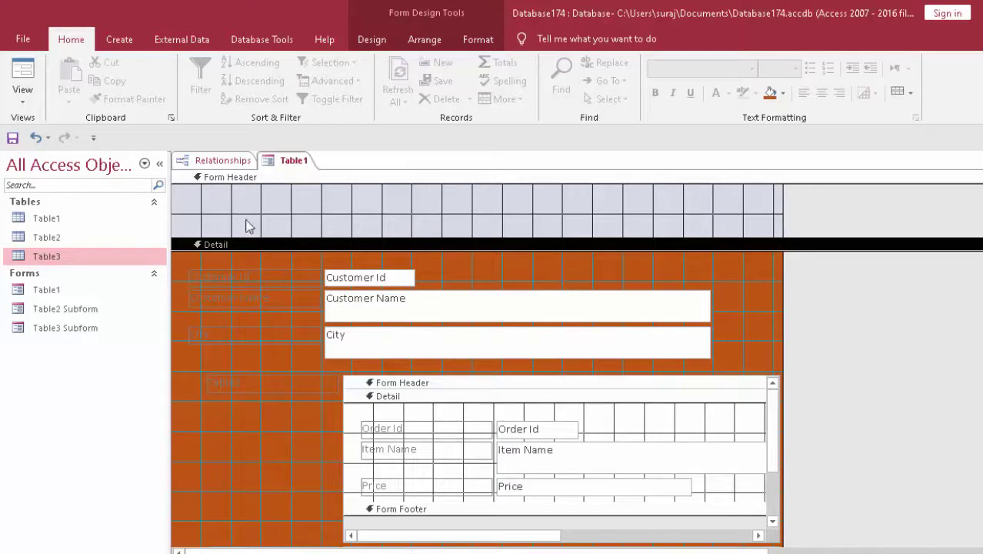
pyautogui.click(783, 94)
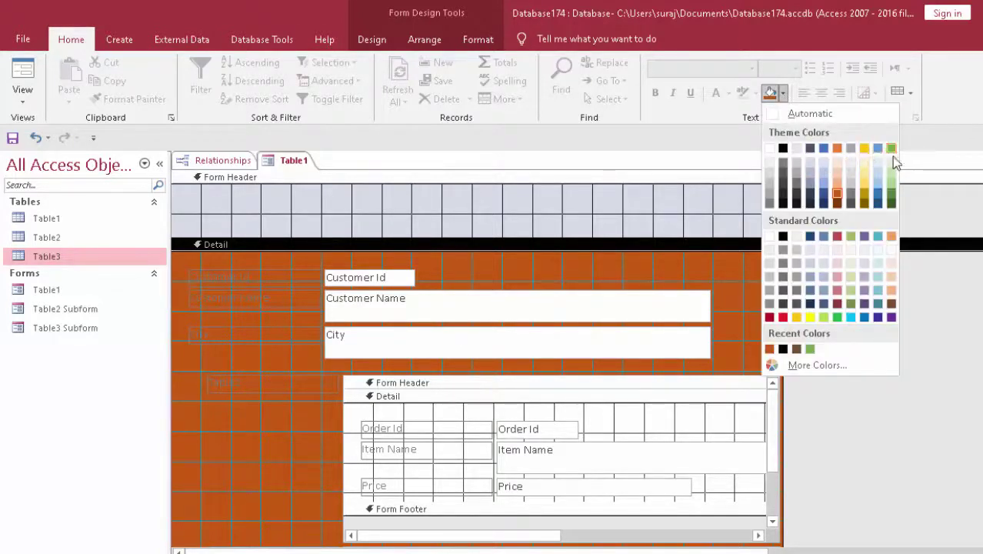
pyautogui.click(891, 186)
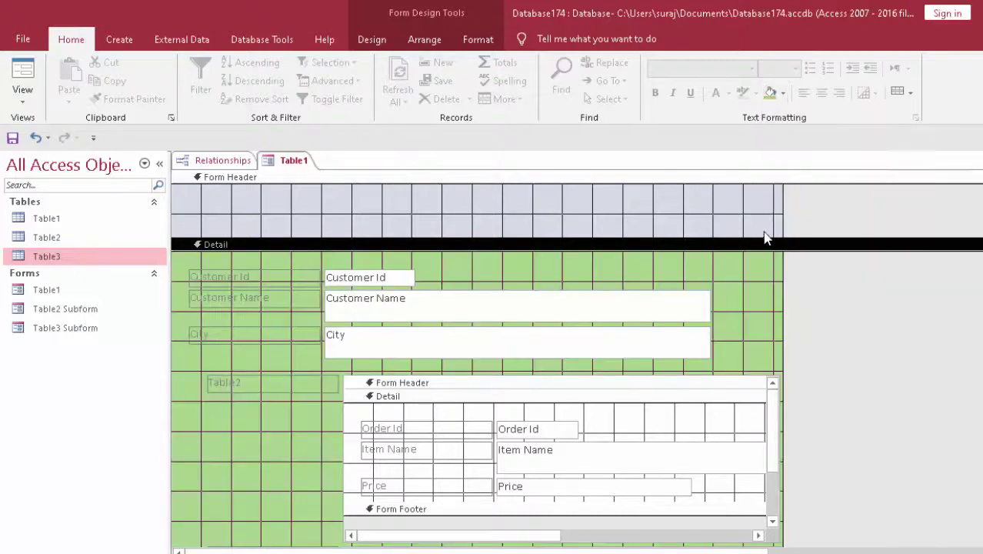
# Make all main-form labels and fields black and bold.
pyautogui.scroll(-3, 692, 400)
pyautogui.scroll(-3, 692, 408)
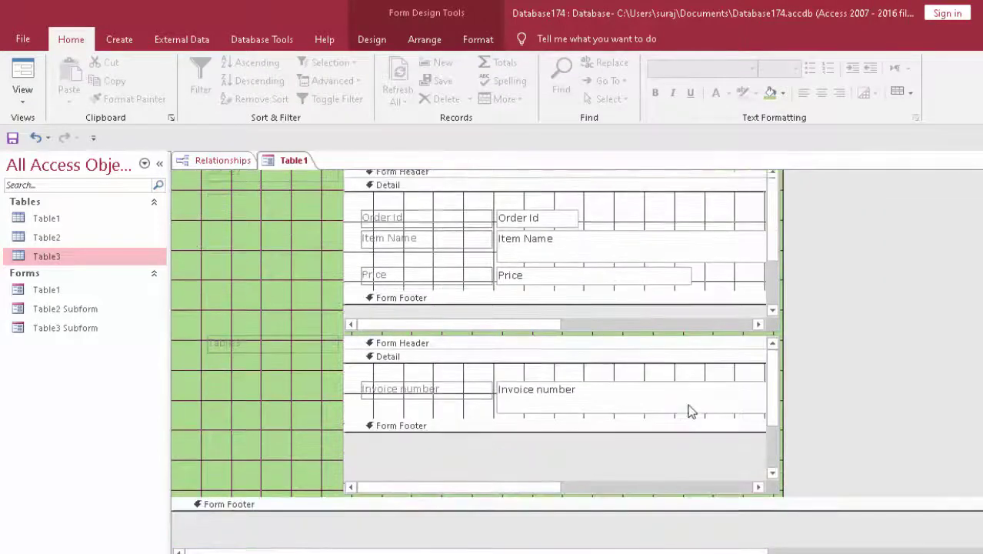
pyautogui.scroll(-4, 690, 411)
pyautogui.scroll(3, 685, 407)
pyautogui.scroll(2, 679, 403)
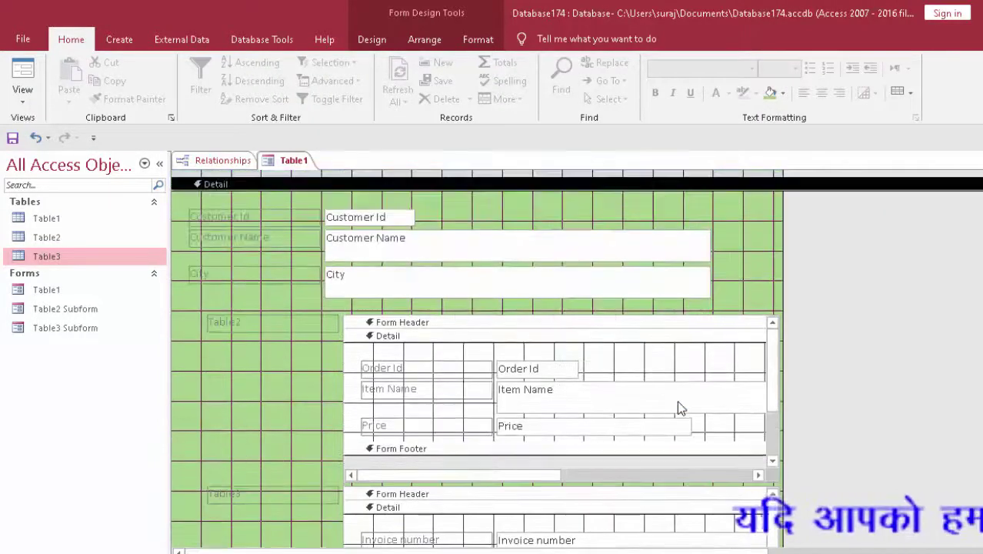
pyautogui.scroll(2, 679, 404)
pyautogui.scroll(2, 679, 406)
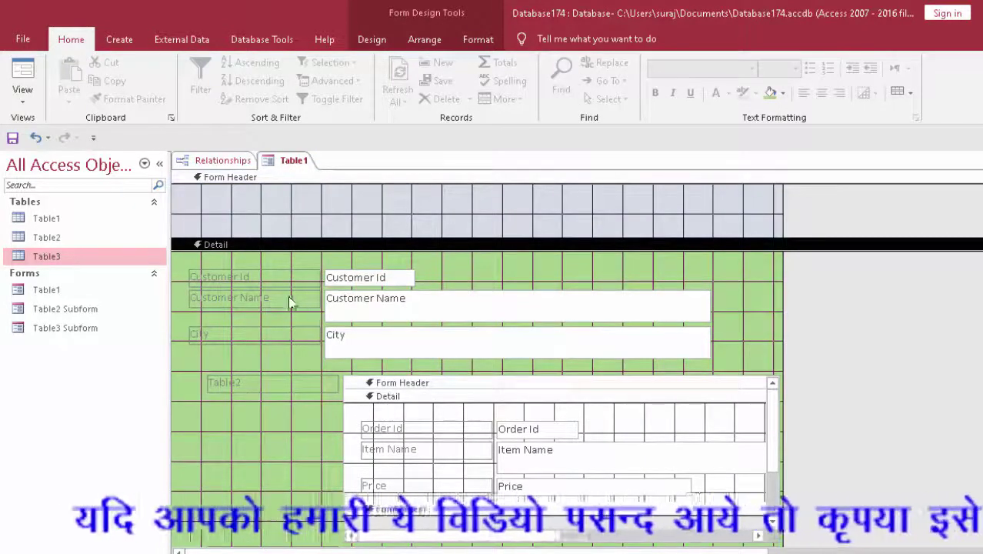
pyautogui.hotkey('ctrl', 'a')
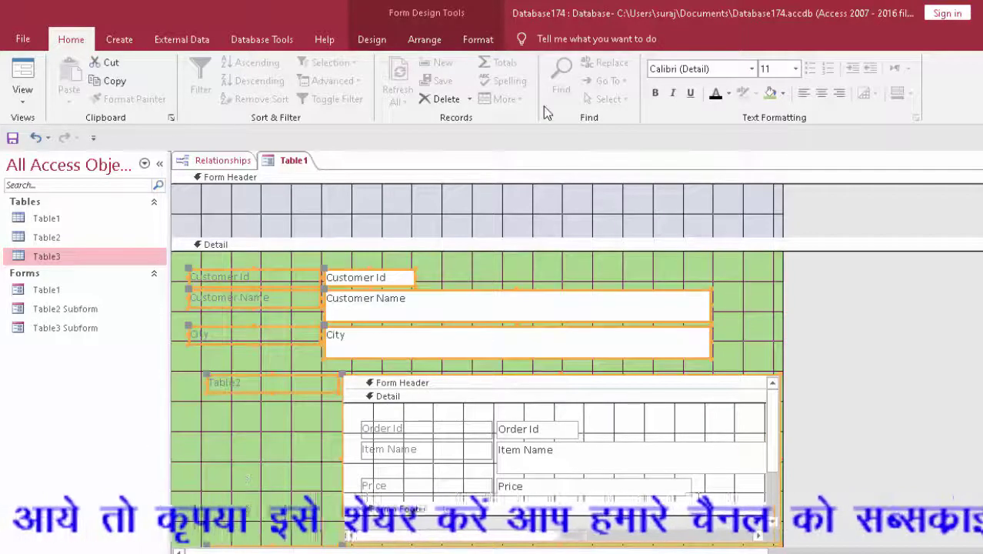
pyautogui.click(715, 93)
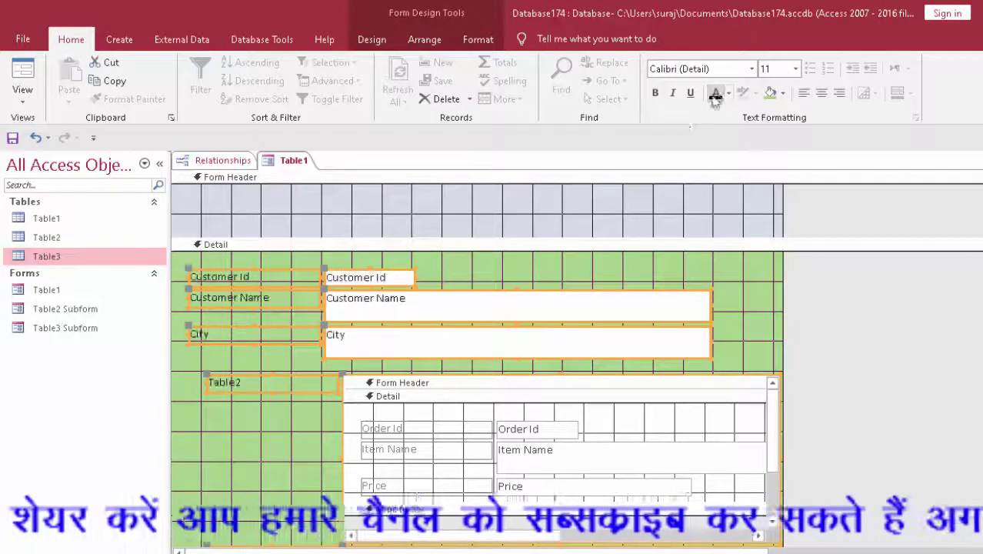
pyautogui.click(655, 92)
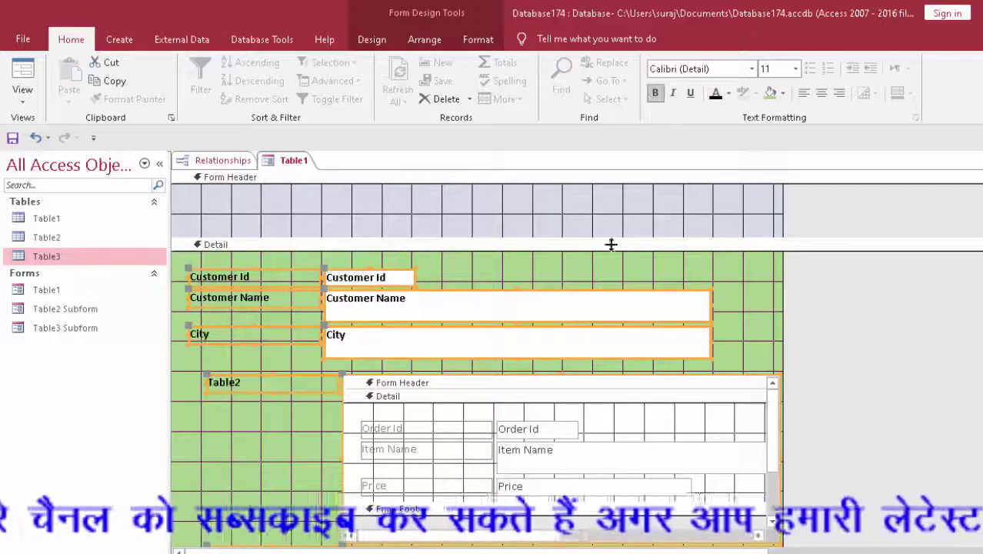
pyautogui.click(293, 452)
# Make the Table2 subform's Order Id, Item Name and Price controls black and bold.
pyautogui.scroll(-2, 293, 451)
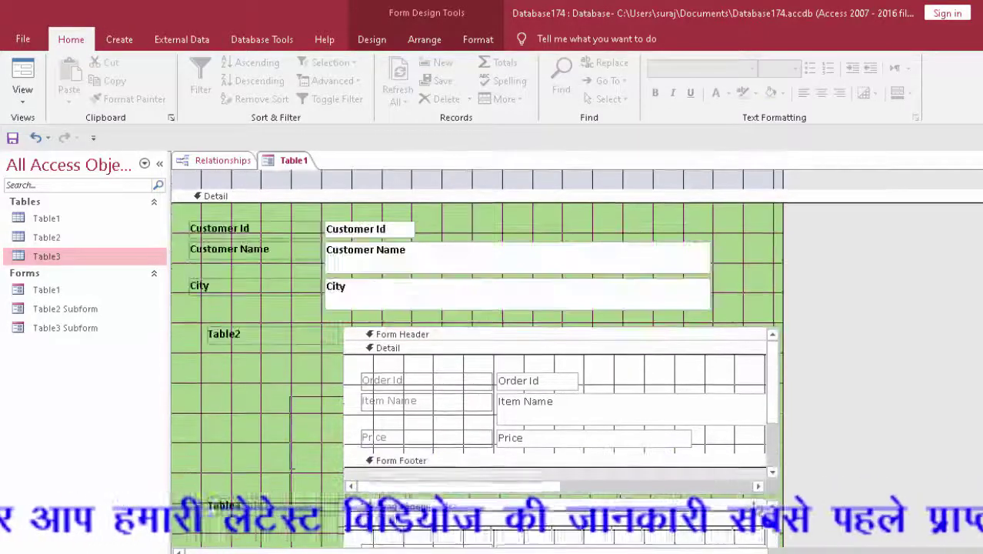
pyautogui.click(637, 394)
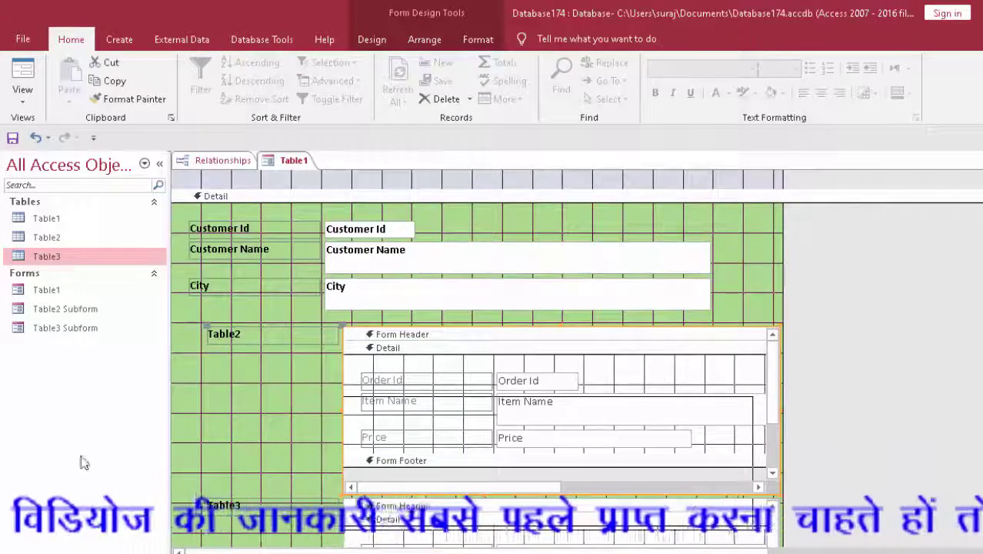
pyautogui.hotkey('ctrl', 'a')
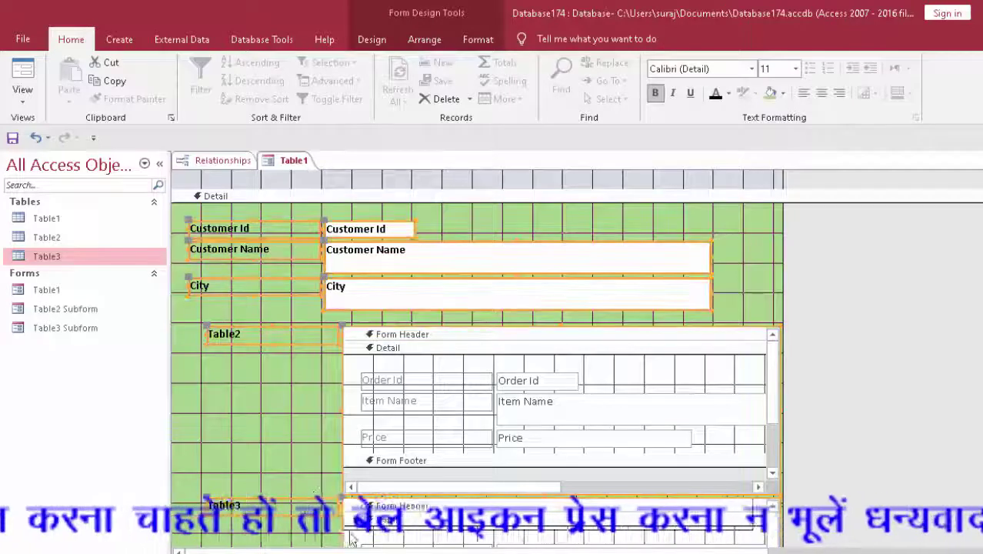
pyautogui.click(452, 541)
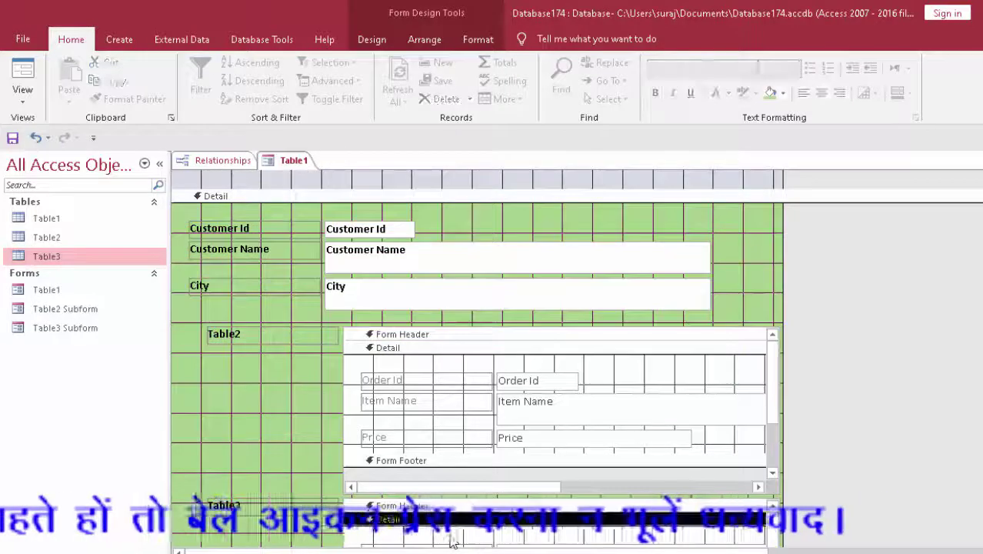
pyautogui.click(597, 458)
pyautogui.click(737, 436)
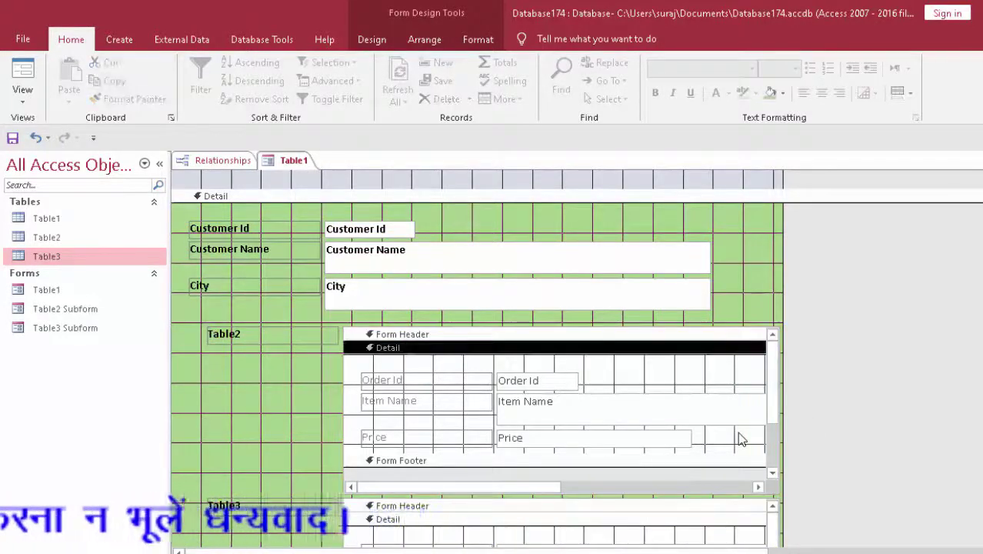
pyautogui.hotkey('ctrl', 'a')
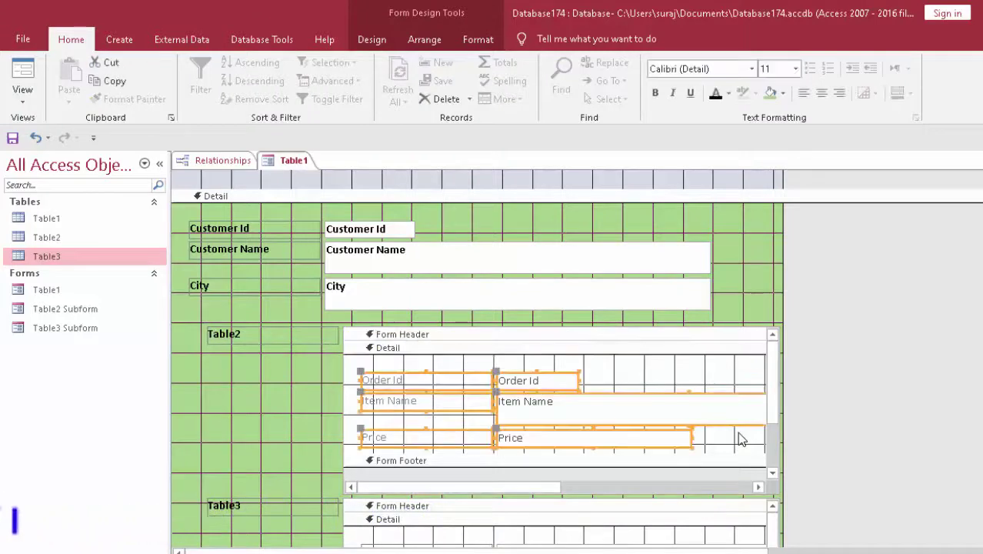
pyautogui.click(715, 92)
pyautogui.click(654, 93)
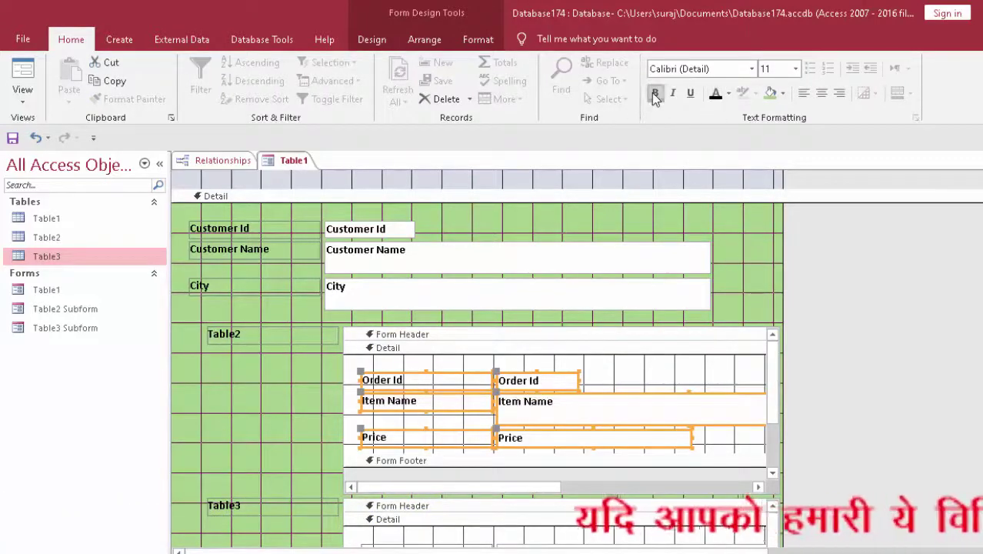
# Bold the Table3 subform's Invoice number label and field.
pyautogui.scroll(-1, 519, 488)
pyautogui.scroll(-1, 519, 493)
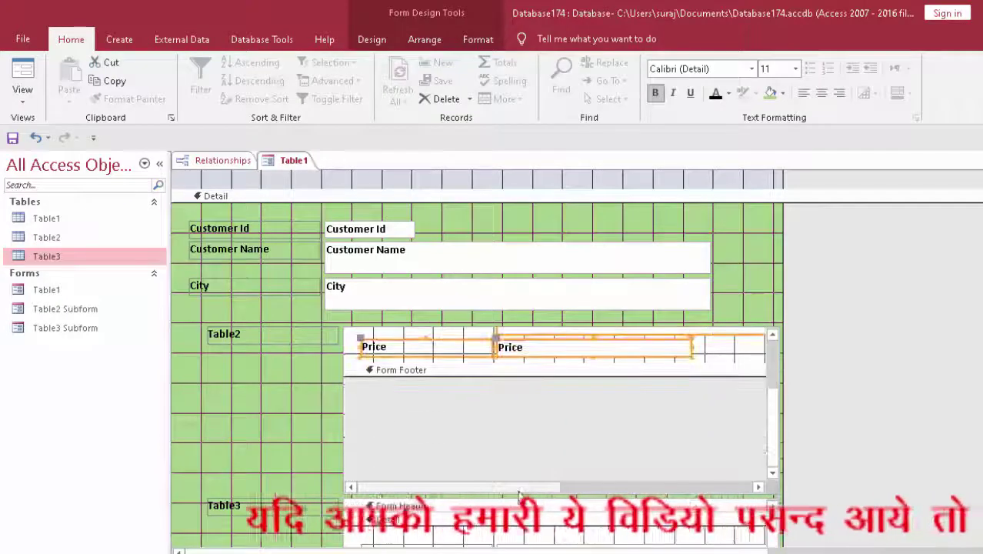
pyautogui.scroll(2, 548, 479)
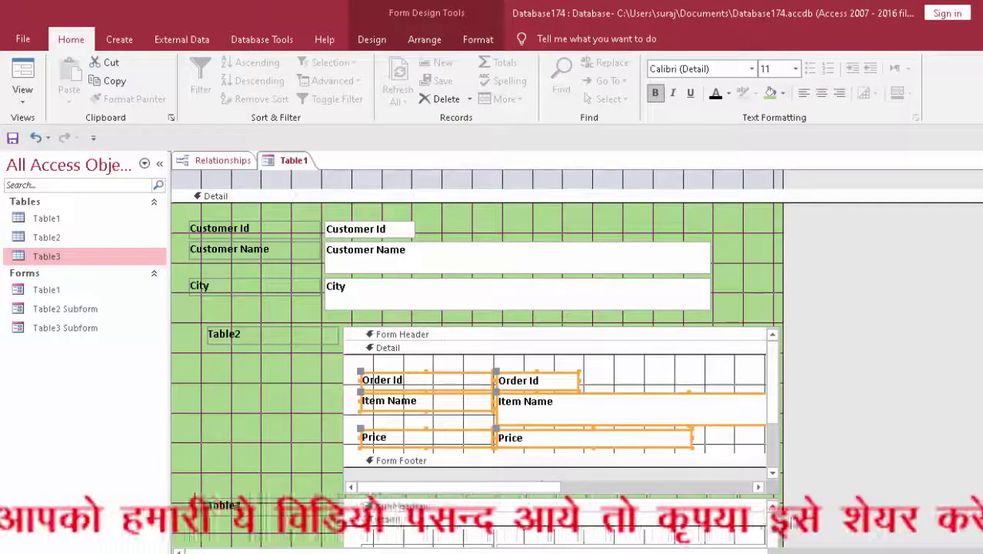
pyautogui.scroll(-1, 777, 423)
pyautogui.scroll(-1, 621, 469)
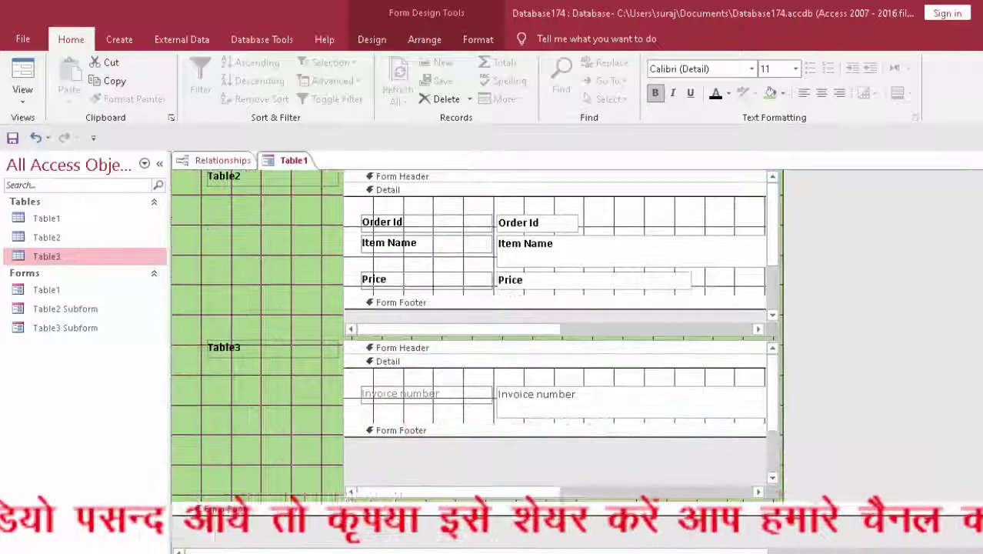
pyautogui.click(552, 450)
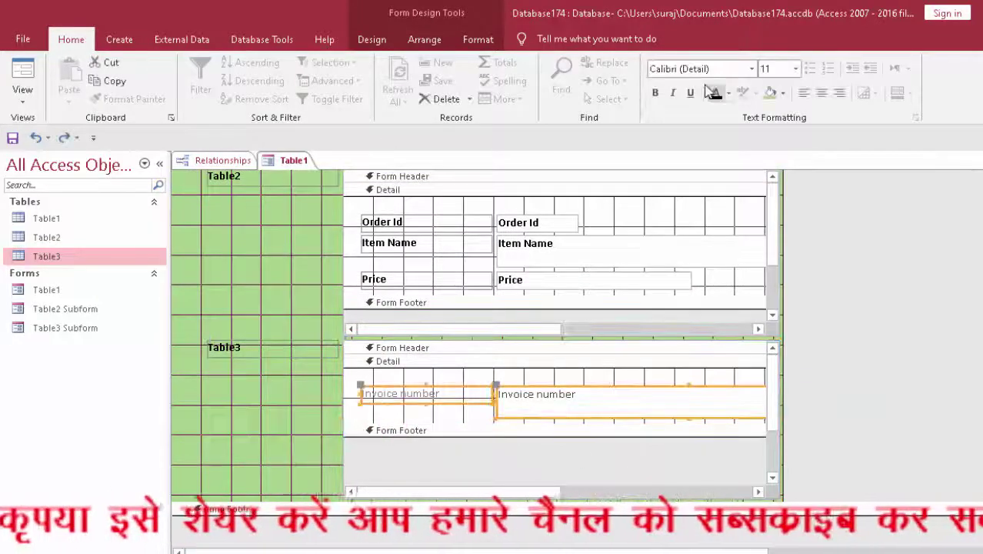
pyautogui.click(655, 93)
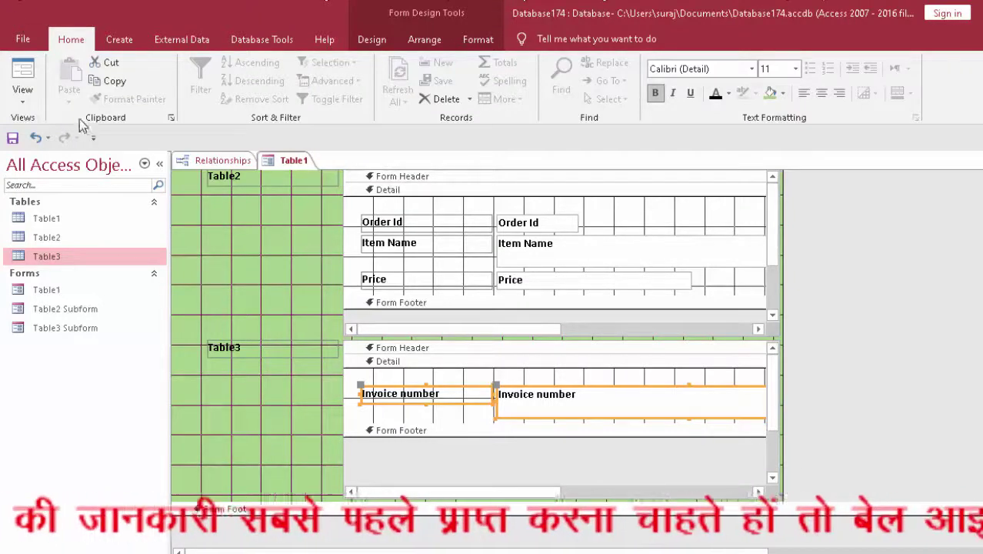
# Run the Table1 form in Form View, page forward to the blank new record, then back to customer 1.
pyautogui.click(24, 69)
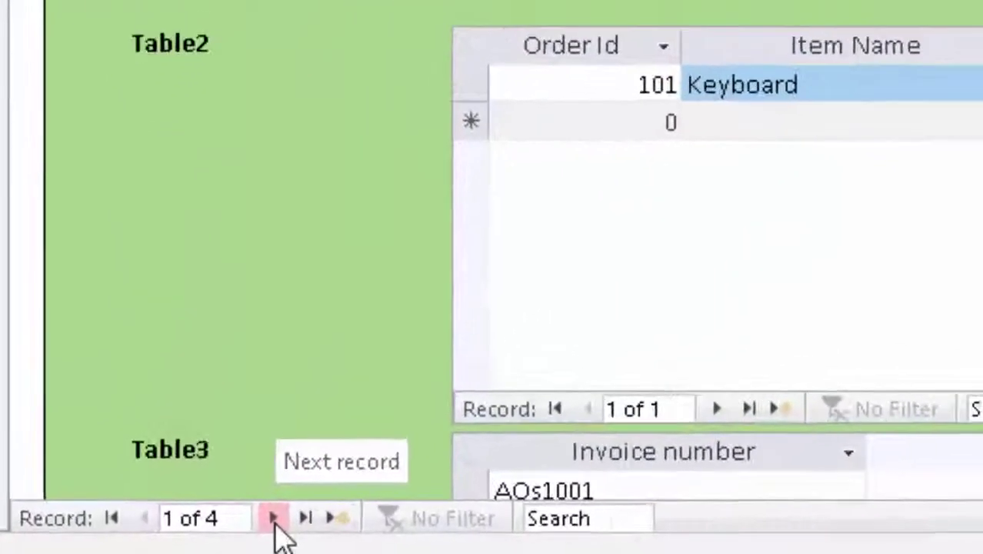
pyautogui.click(275, 520)
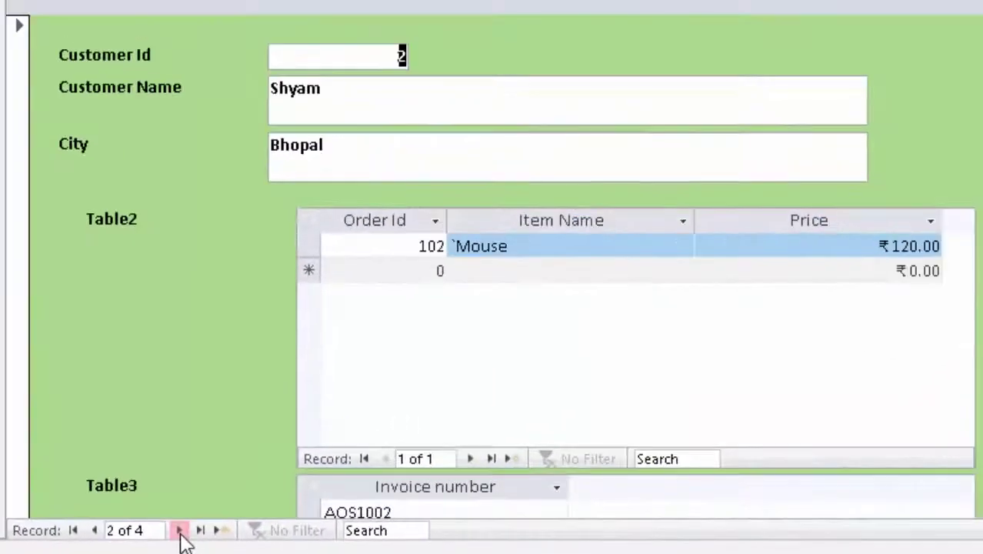
pyautogui.click(180, 531)
pyautogui.click(180, 531)
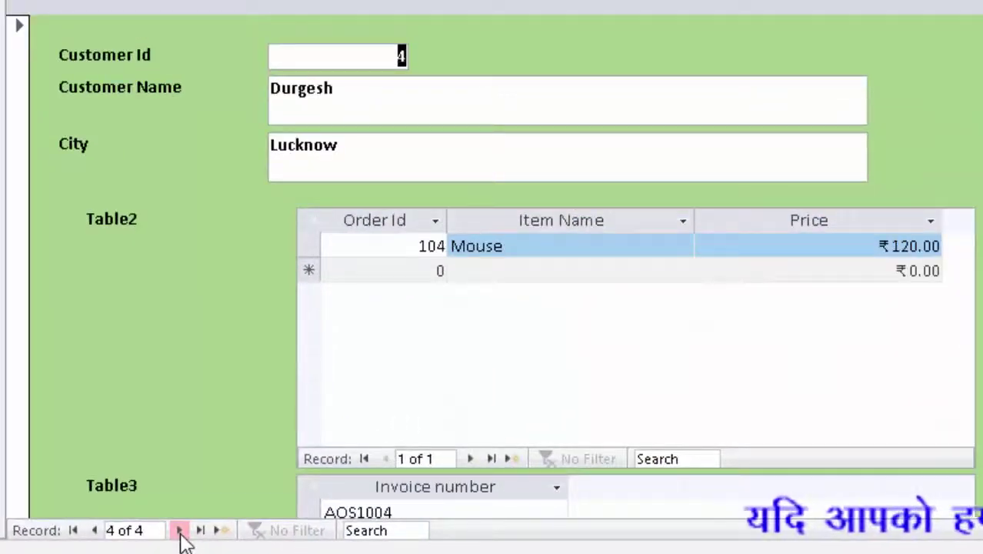
pyautogui.click(179, 531)
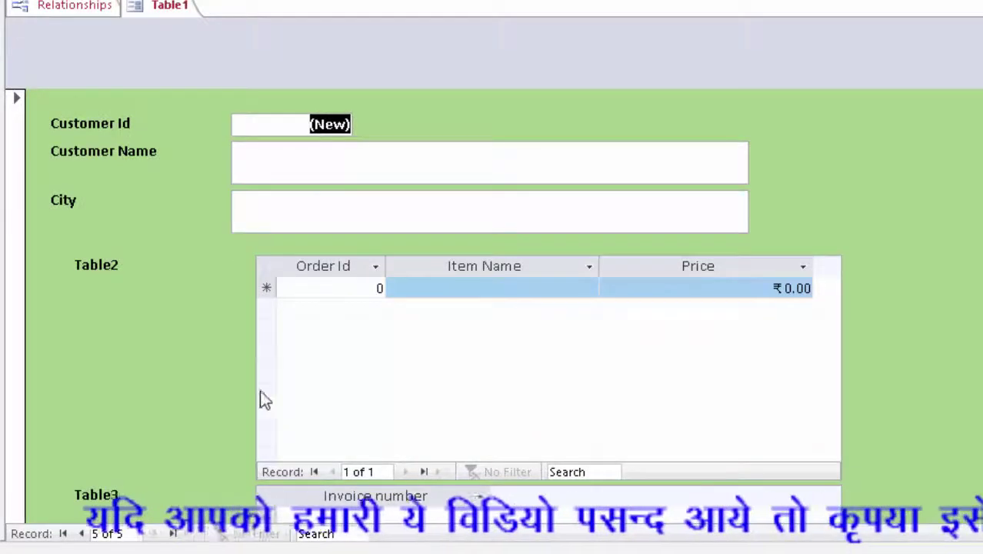
pyautogui.click(85, 536)
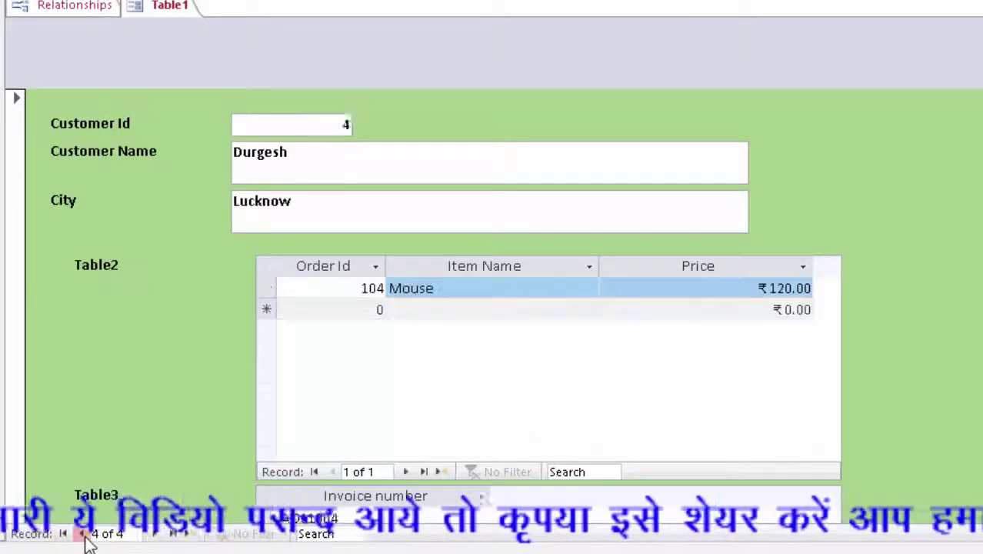
pyautogui.click(85, 536)
pyautogui.click(85, 536)
pyautogui.click(84, 536)
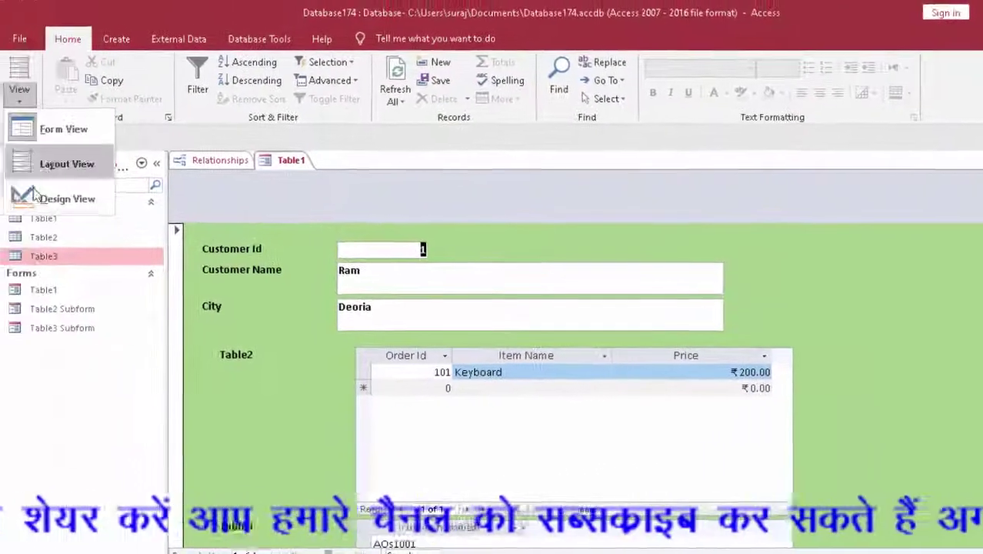
# In Design View, add a header combo box that finds records by Customer Id, keeping default column width.
pyautogui.click(24, 195)
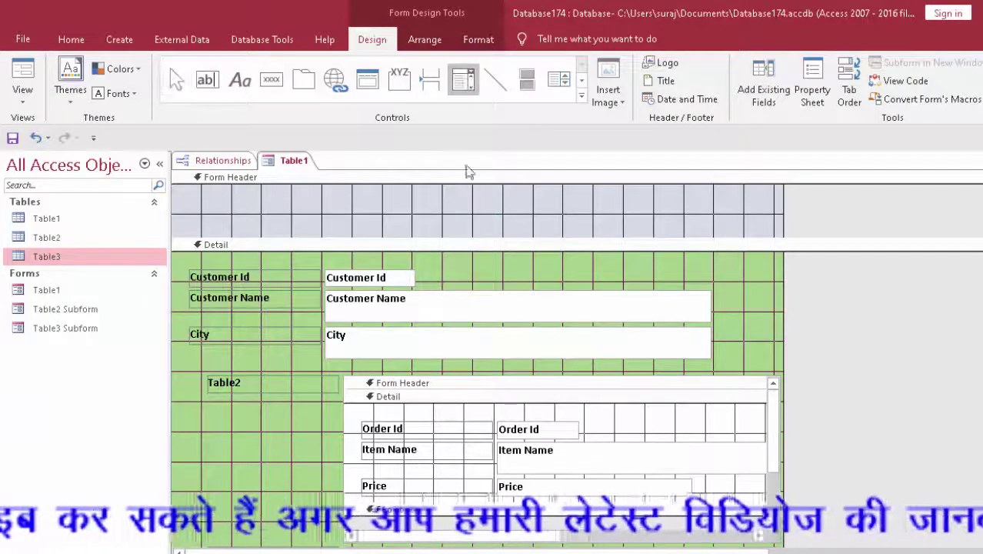
pyautogui.moveTo(432, 186); pyautogui.dragTo(607, 223)
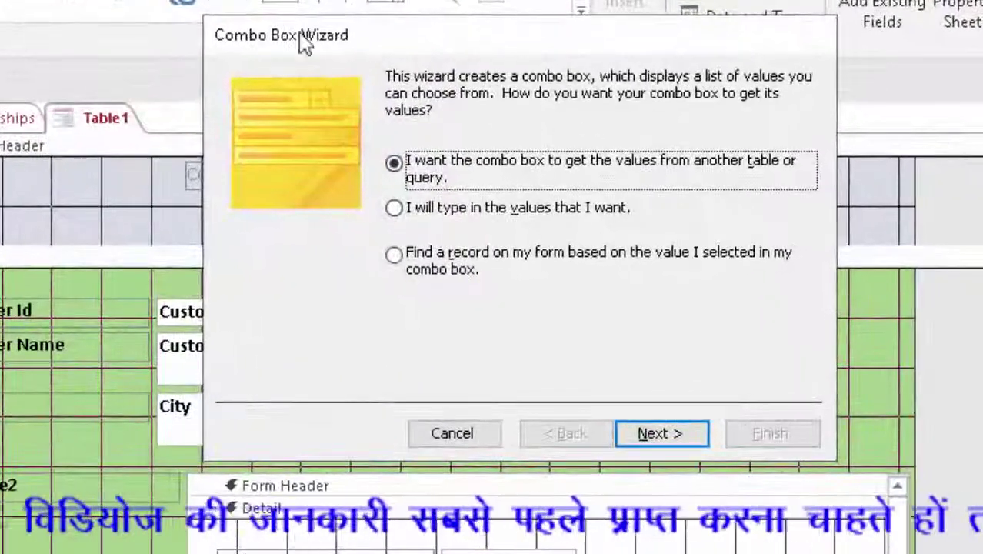
pyautogui.click(548, 263)
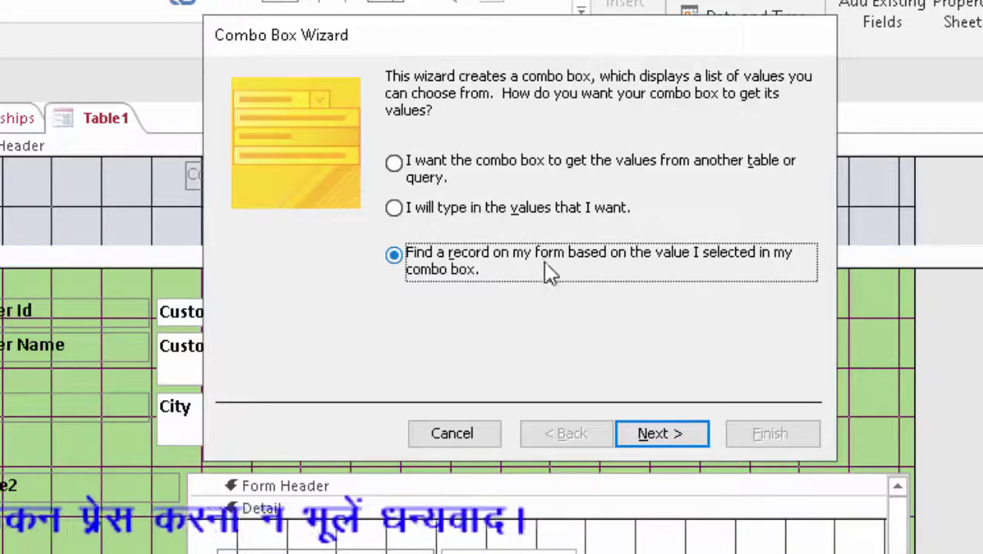
pyautogui.click(657, 435)
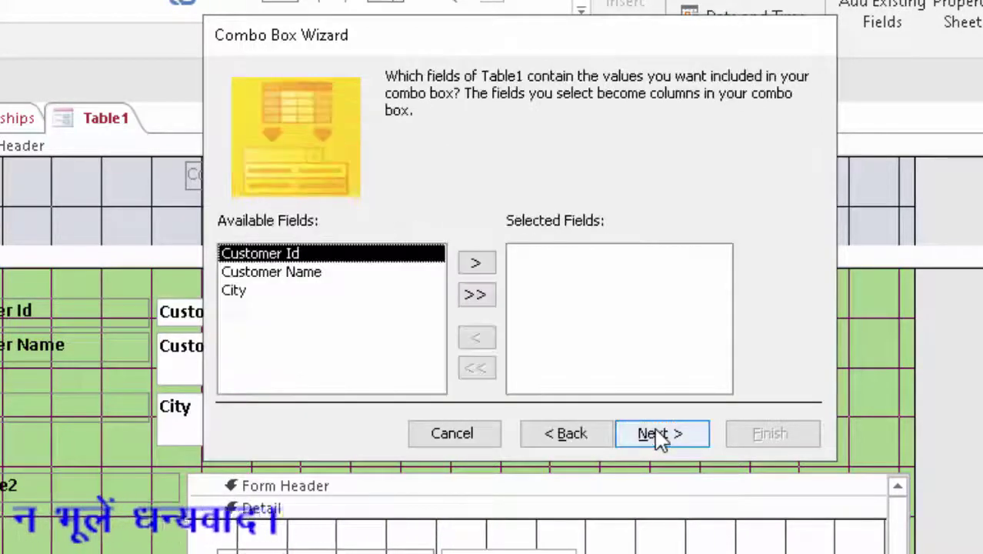
pyautogui.click(476, 266)
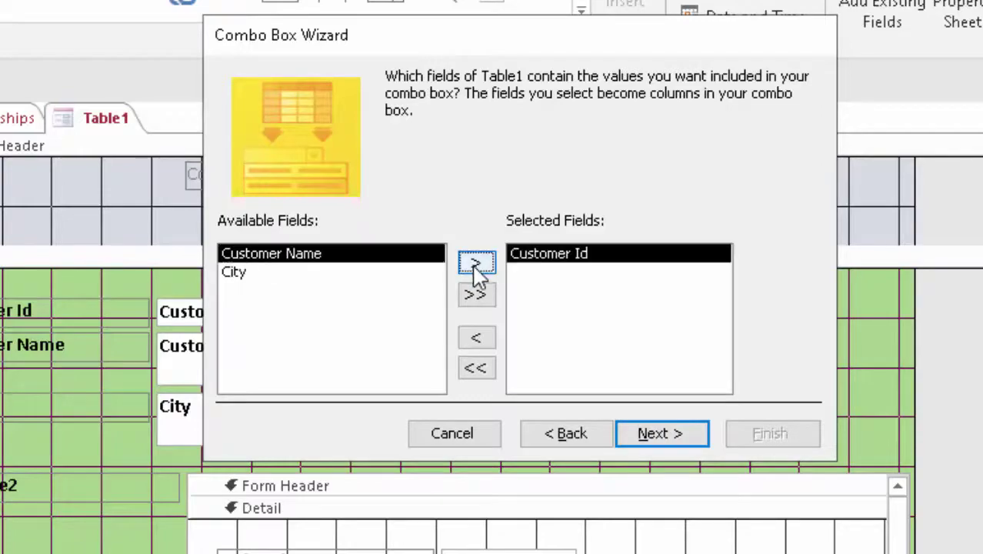
pyautogui.click(652, 437)
pyautogui.click(655, 439)
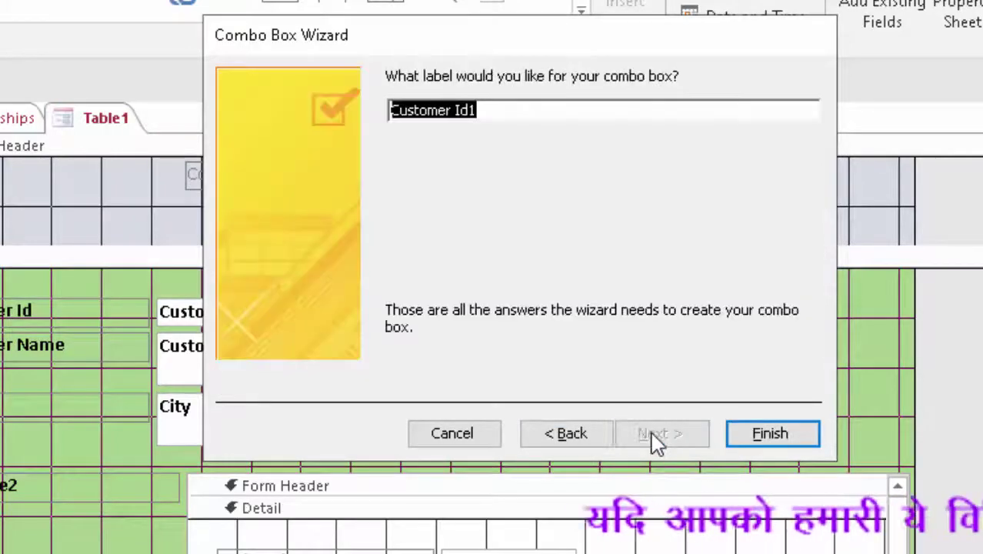
pyautogui.click(756, 423)
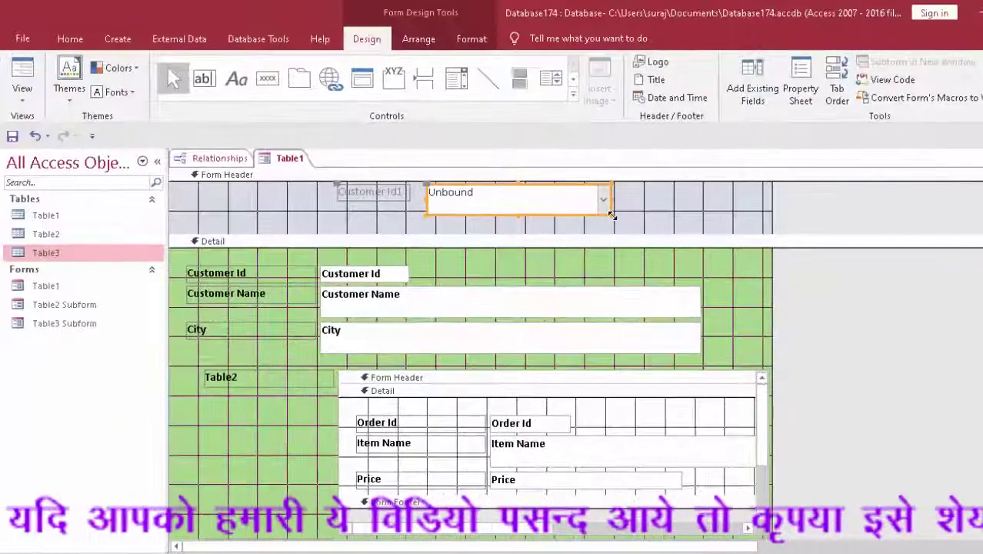
# Fill the Form Header section's background with red.
pyautogui.moveTo(611, 216); pyautogui.dragTo(630, 208)
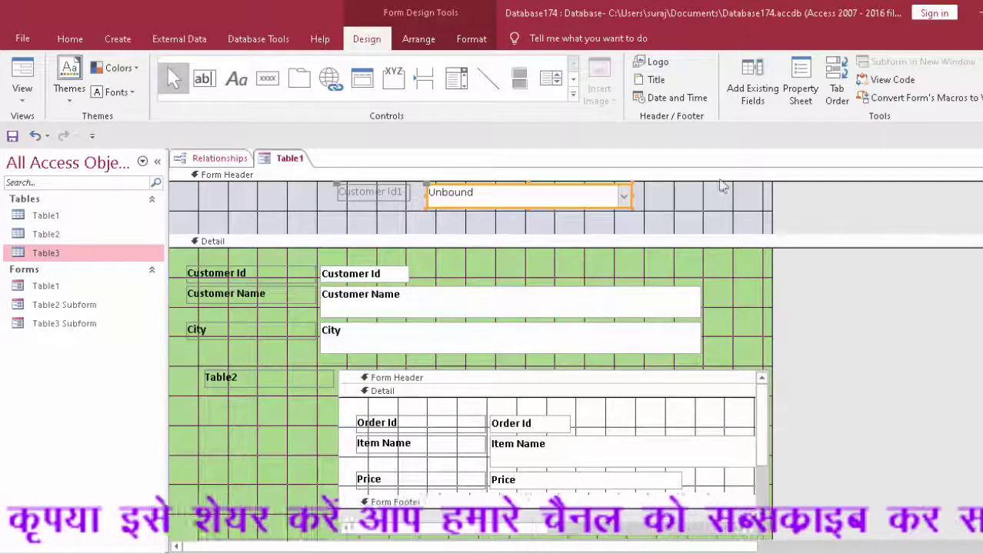
pyautogui.click(800, 81)
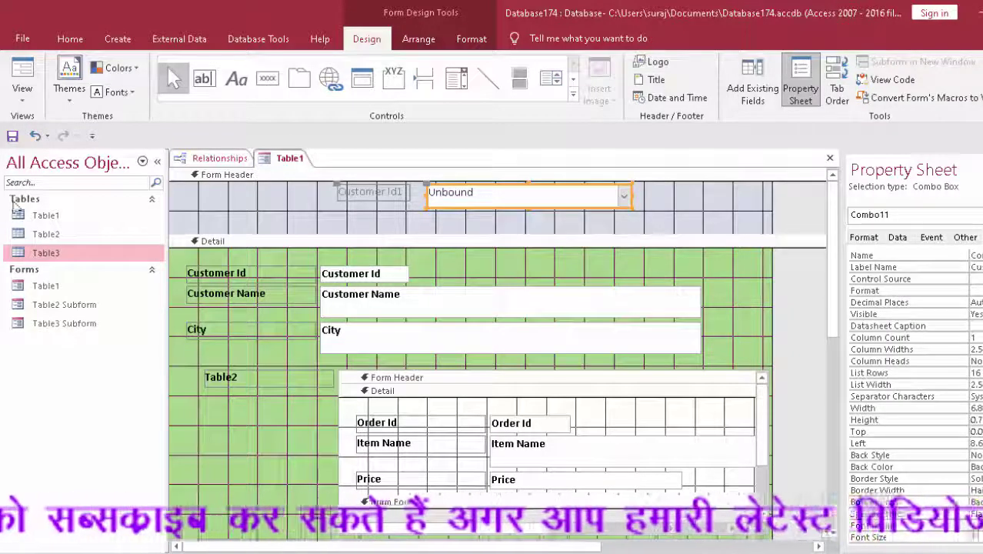
pyautogui.click(263, 210)
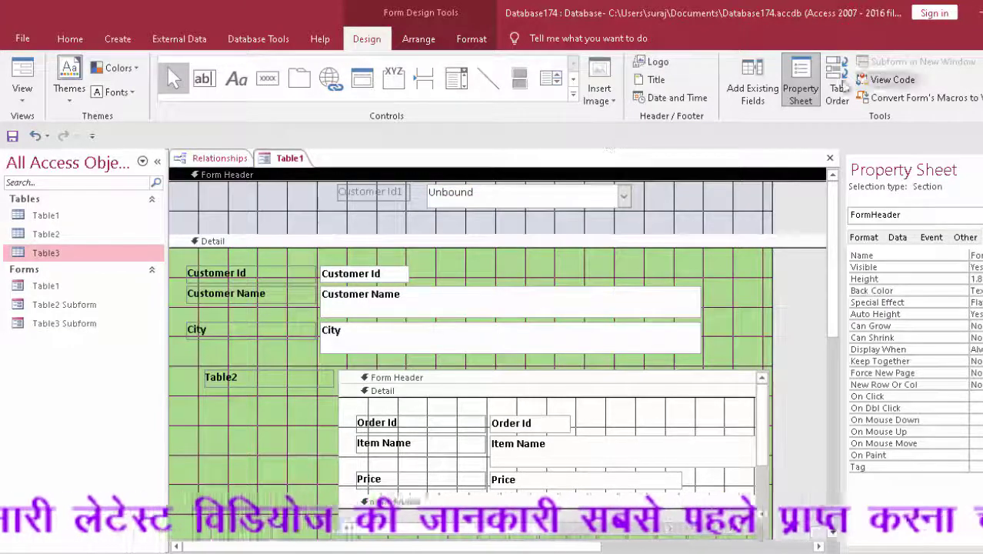
pyautogui.click(67, 46)
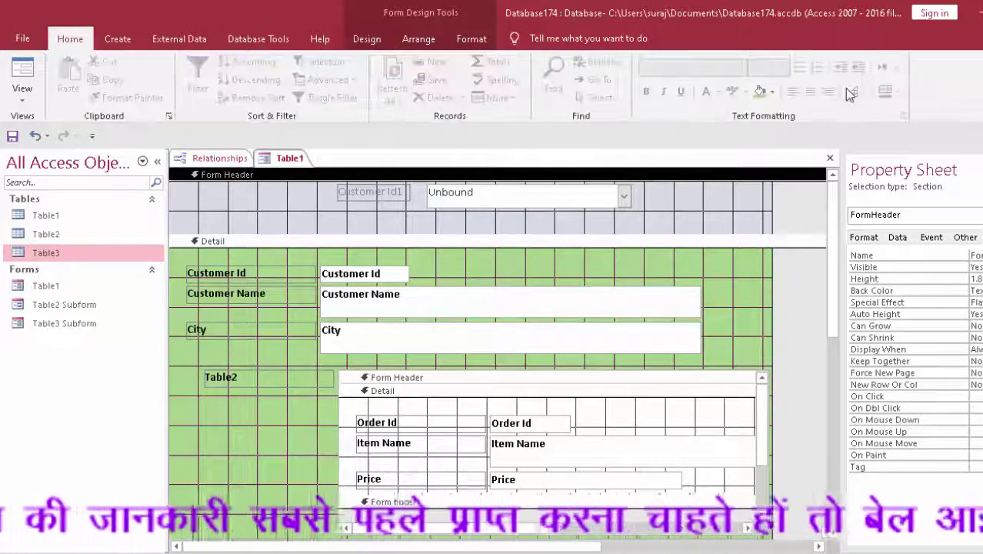
pyautogui.click(771, 92)
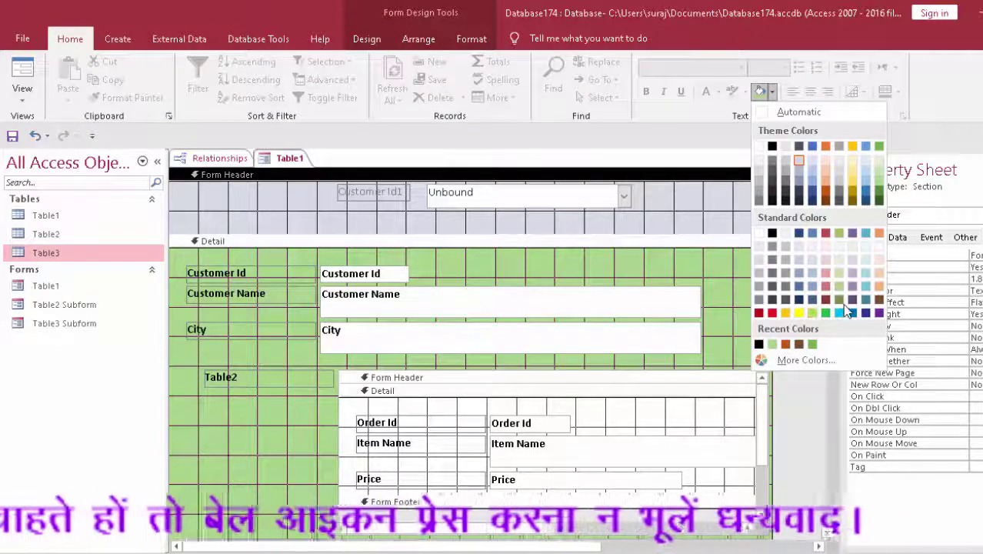
pyautogui.click(825, 286)
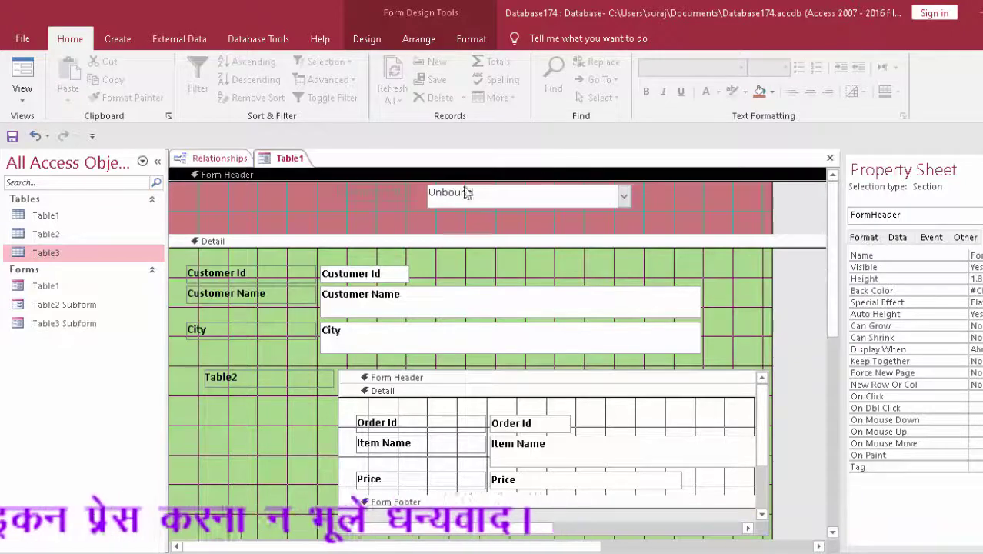
# Make the Customer Id1 label and combo box bold with a visible font colour, then view the form.
pyautogui.click(381, 177)
pyautogui.click(355, 185)
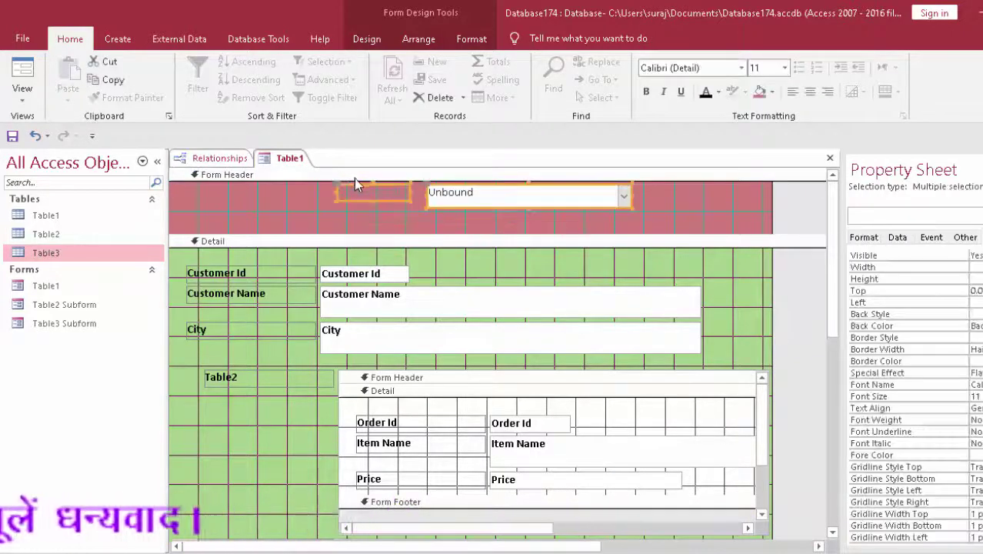
pyautogui.click(704, 91)
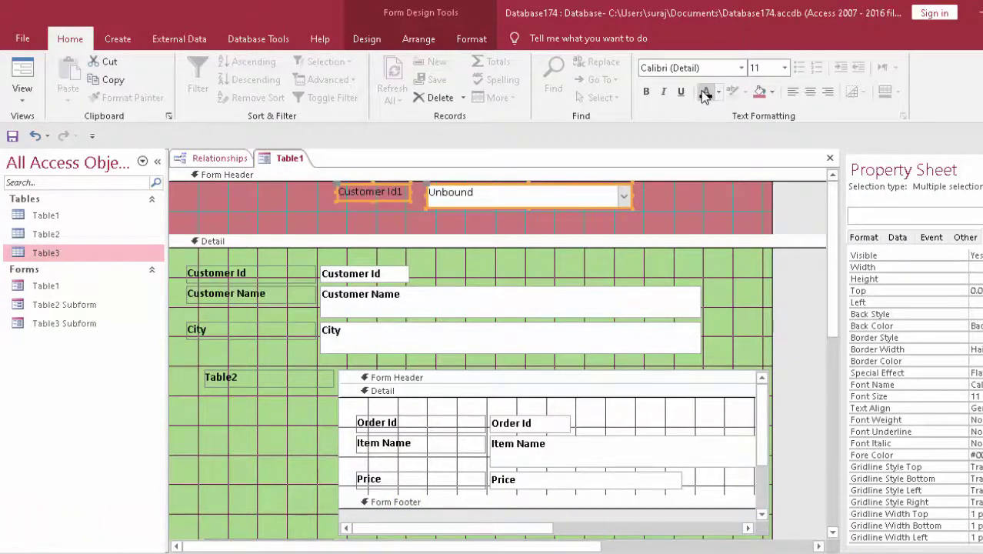
pyautogui.click(647, 92)
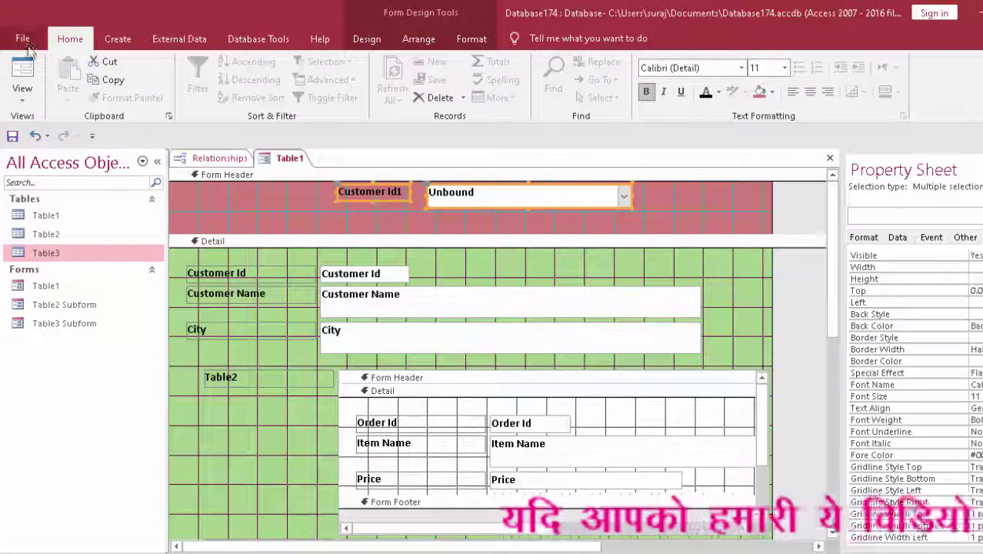
pyautogui.click(22, 77)
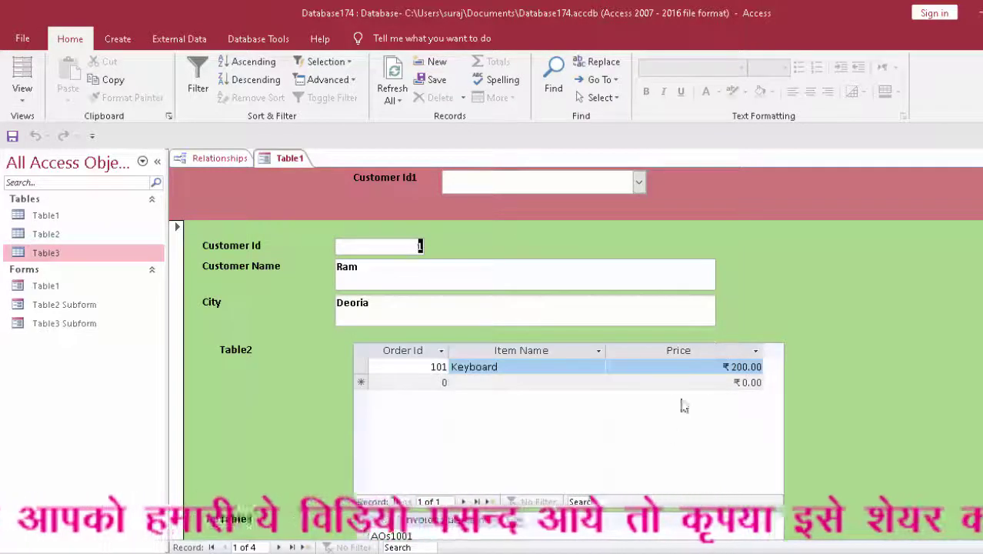
# Pick customers 4, 3, 4 and finally 1 from the Customer Id1 combo box to jump between records.
pyautogui.click(638, 182)
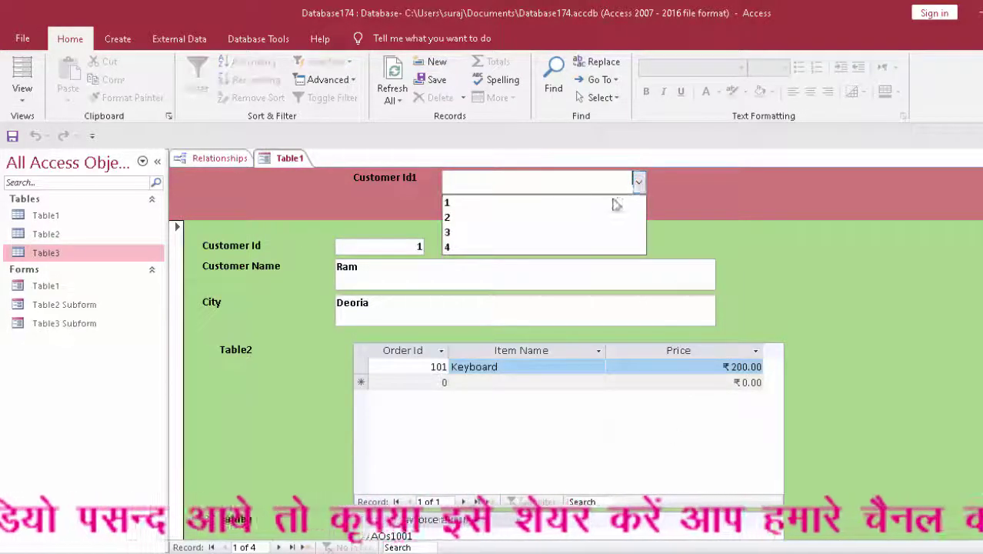
pyautogui.click(562, 246)
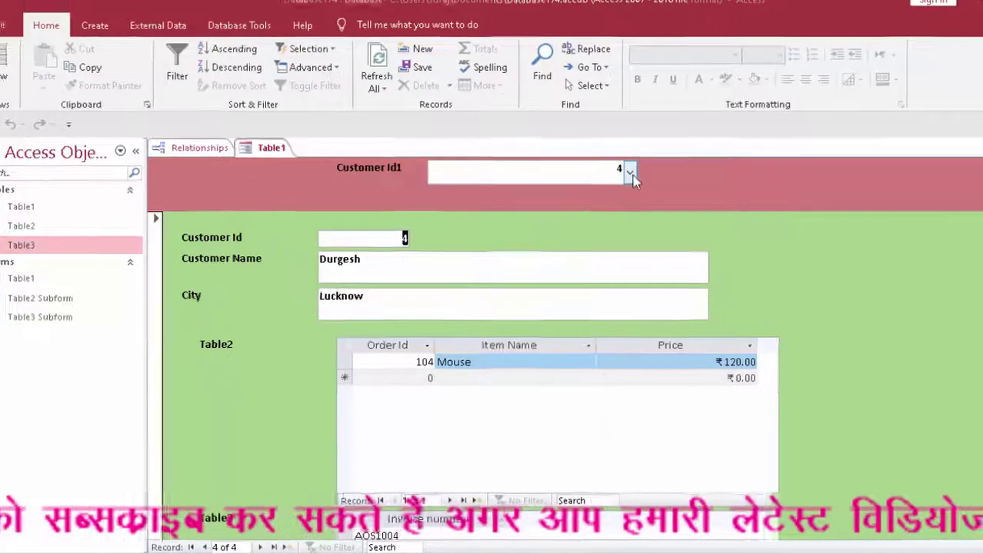
pyautogui.click(639, 181)
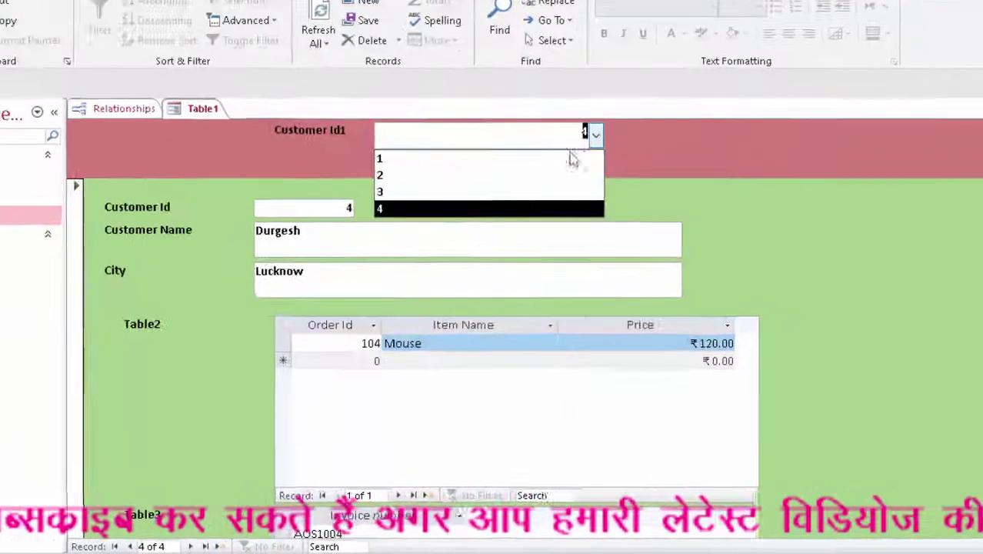
pyautogui.click(552, 235)
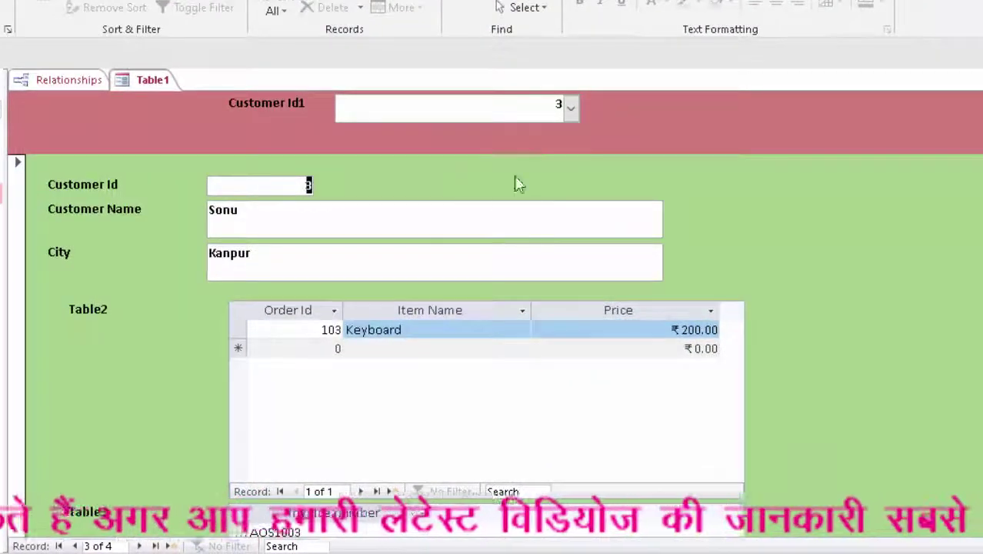
pyautogui.click(568, 112)
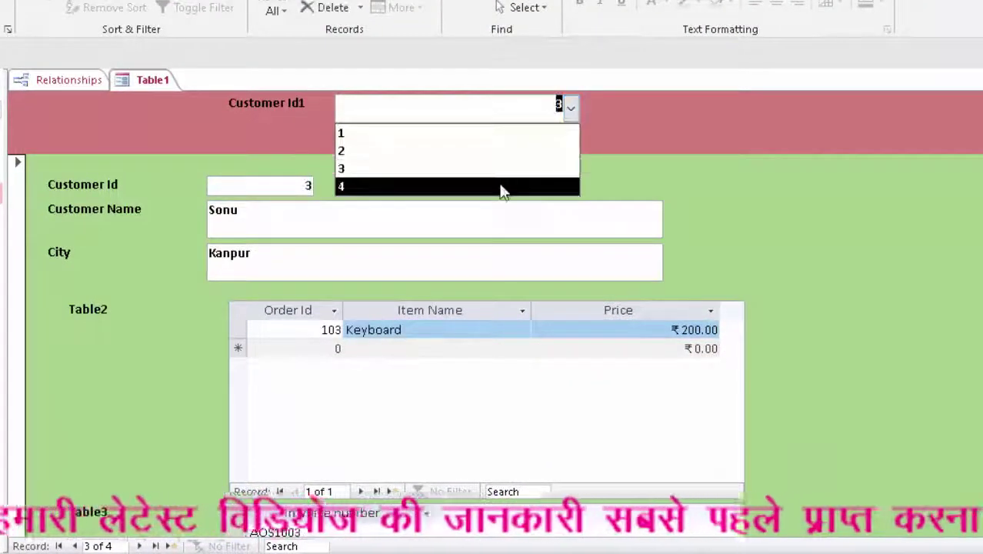
pyautogui.click(499, 185)
pyautogui.click(570, 109)
pyautogui.click(482, 134)
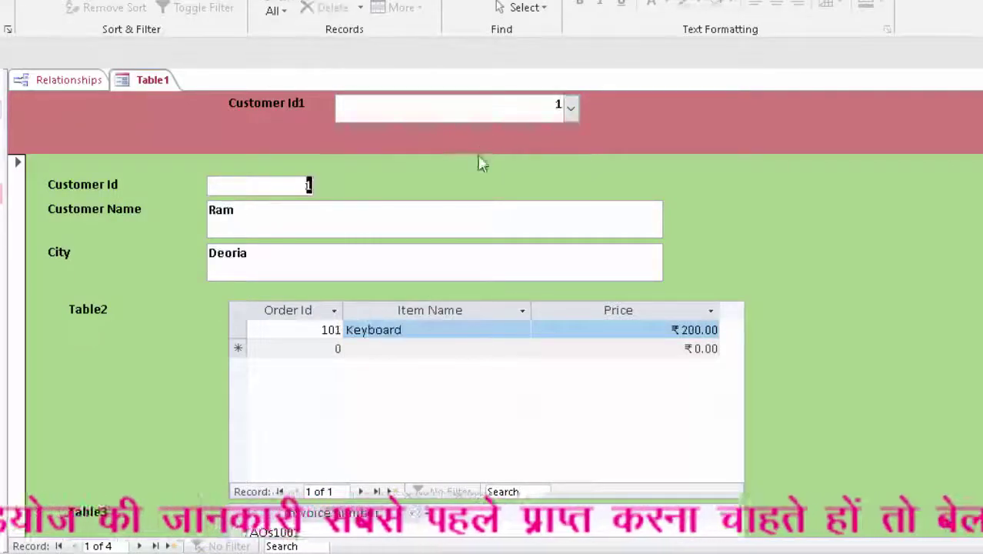